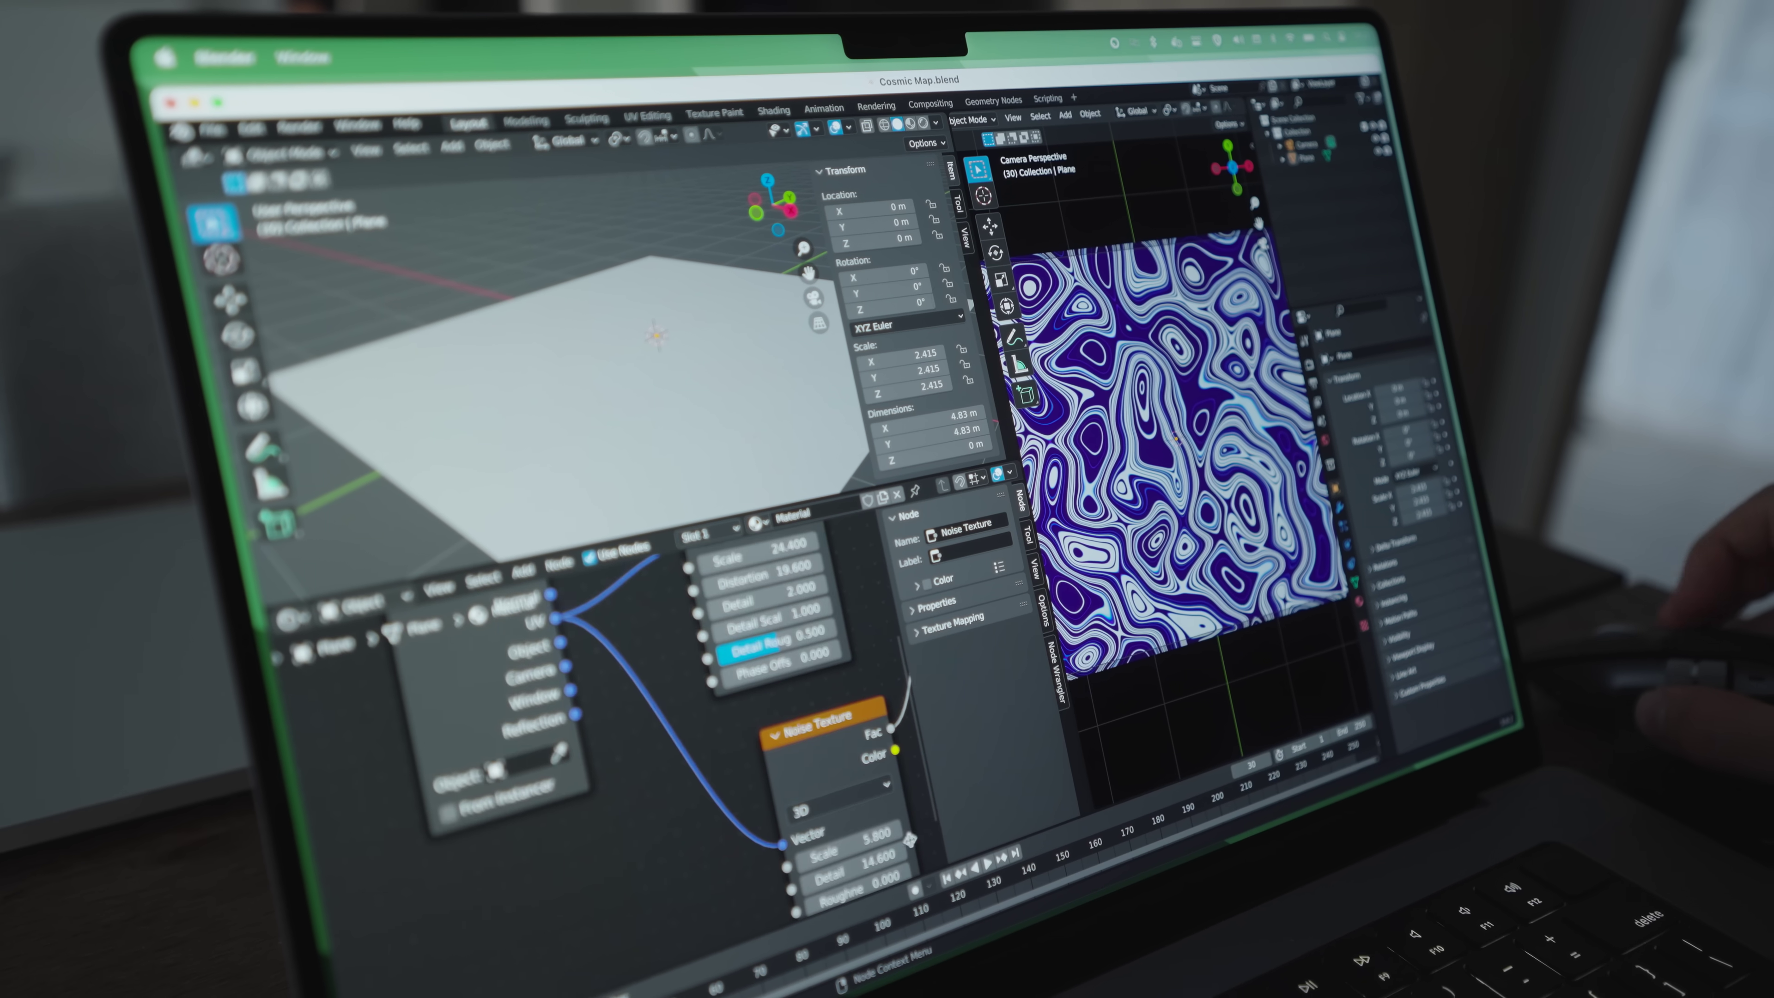
Show the sidebar's page list and open the Planner with its October 2023 weekly calendar
scroll(559, 733, up, 5)
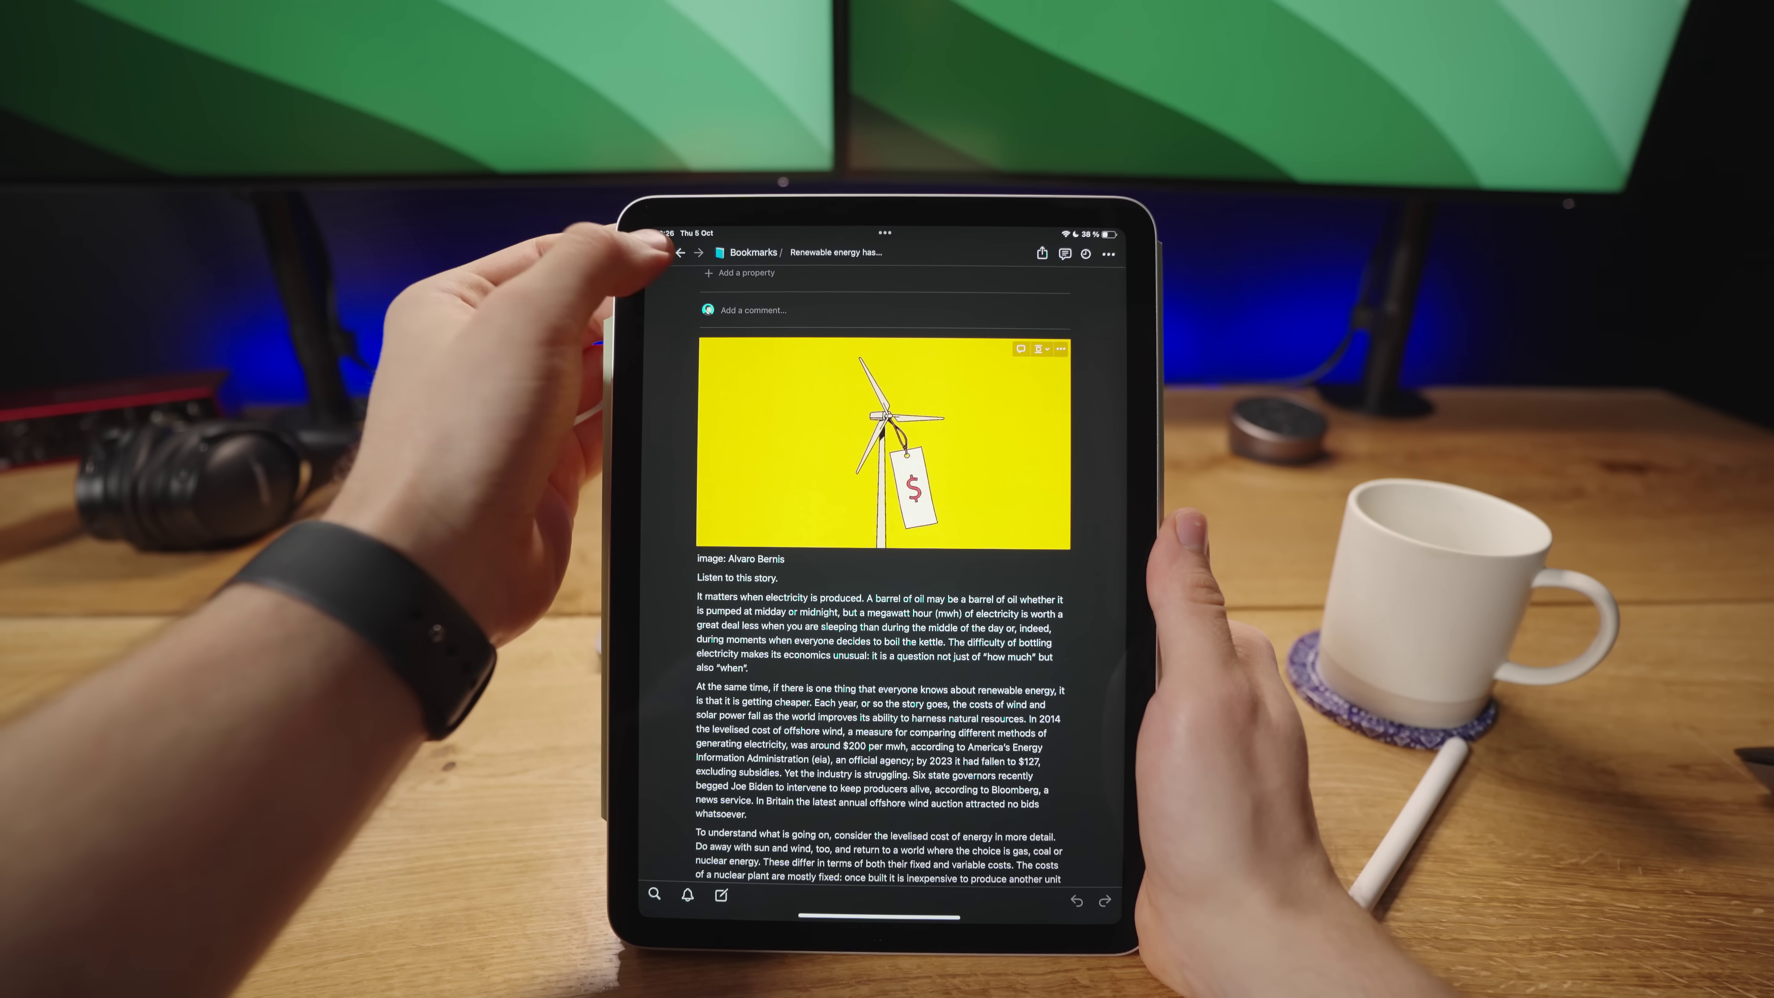
click(660, 253)
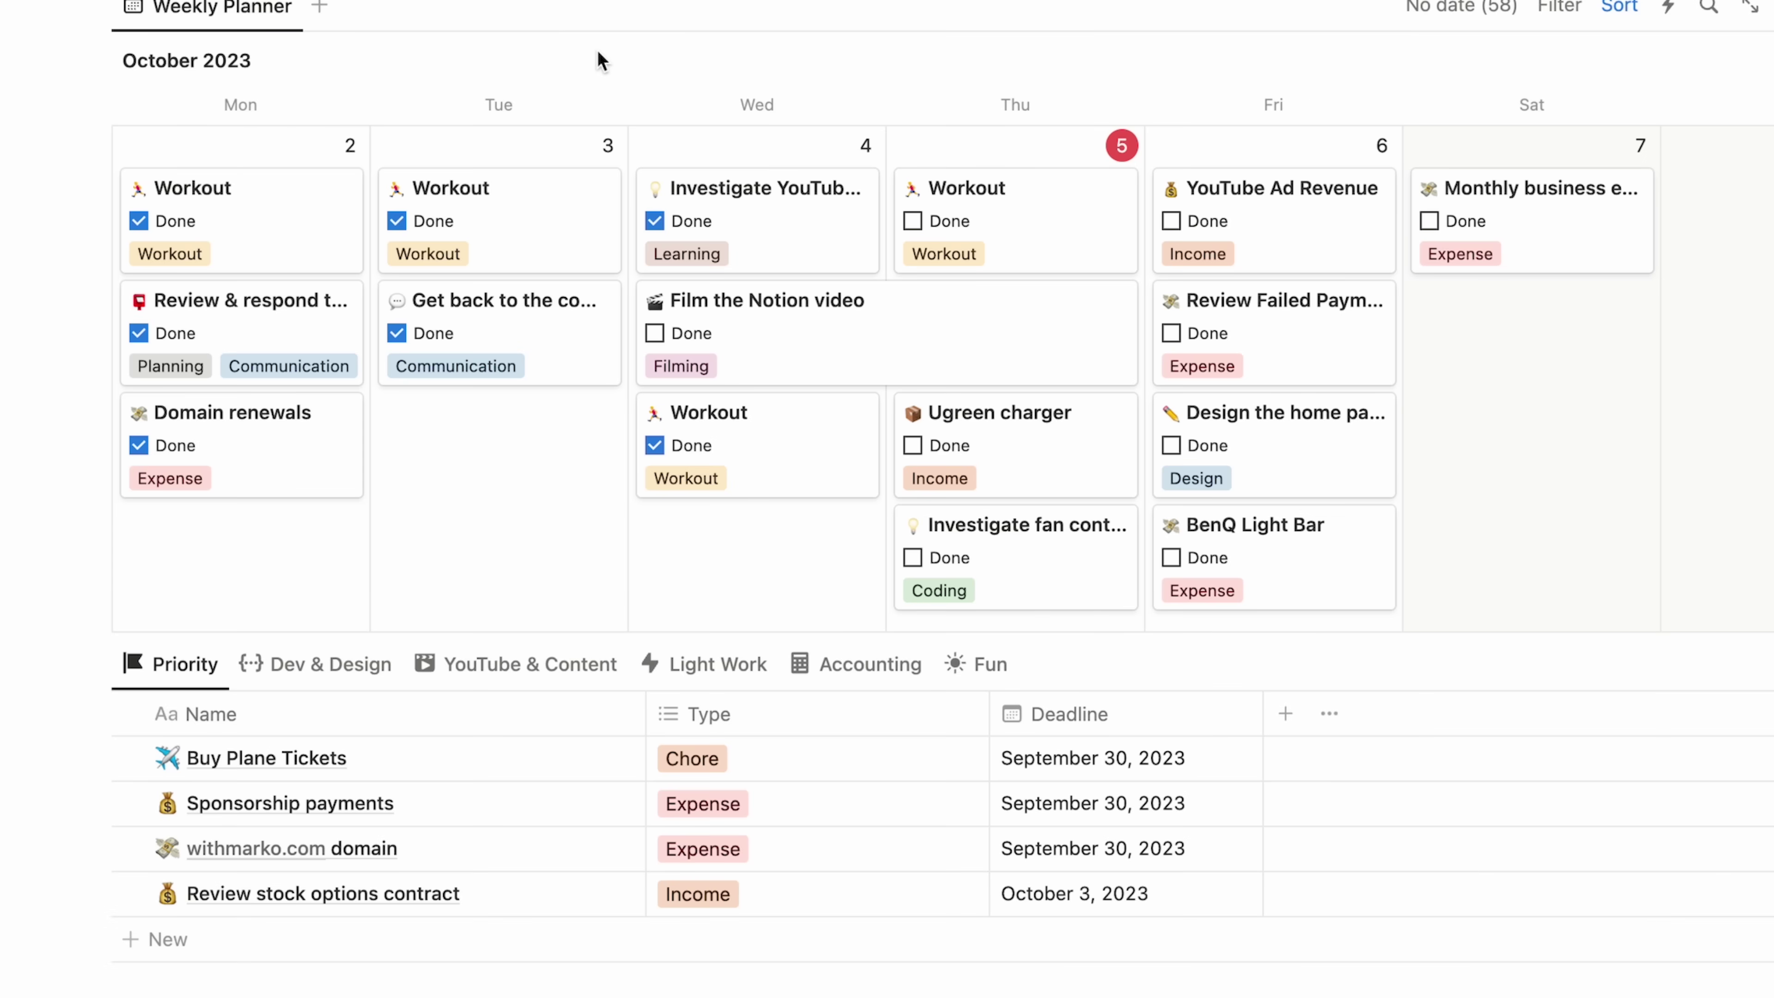
Scroll down to the Planner's Quick Notes and follow the Notion Resources link
scroll(629, 266, up, 10)
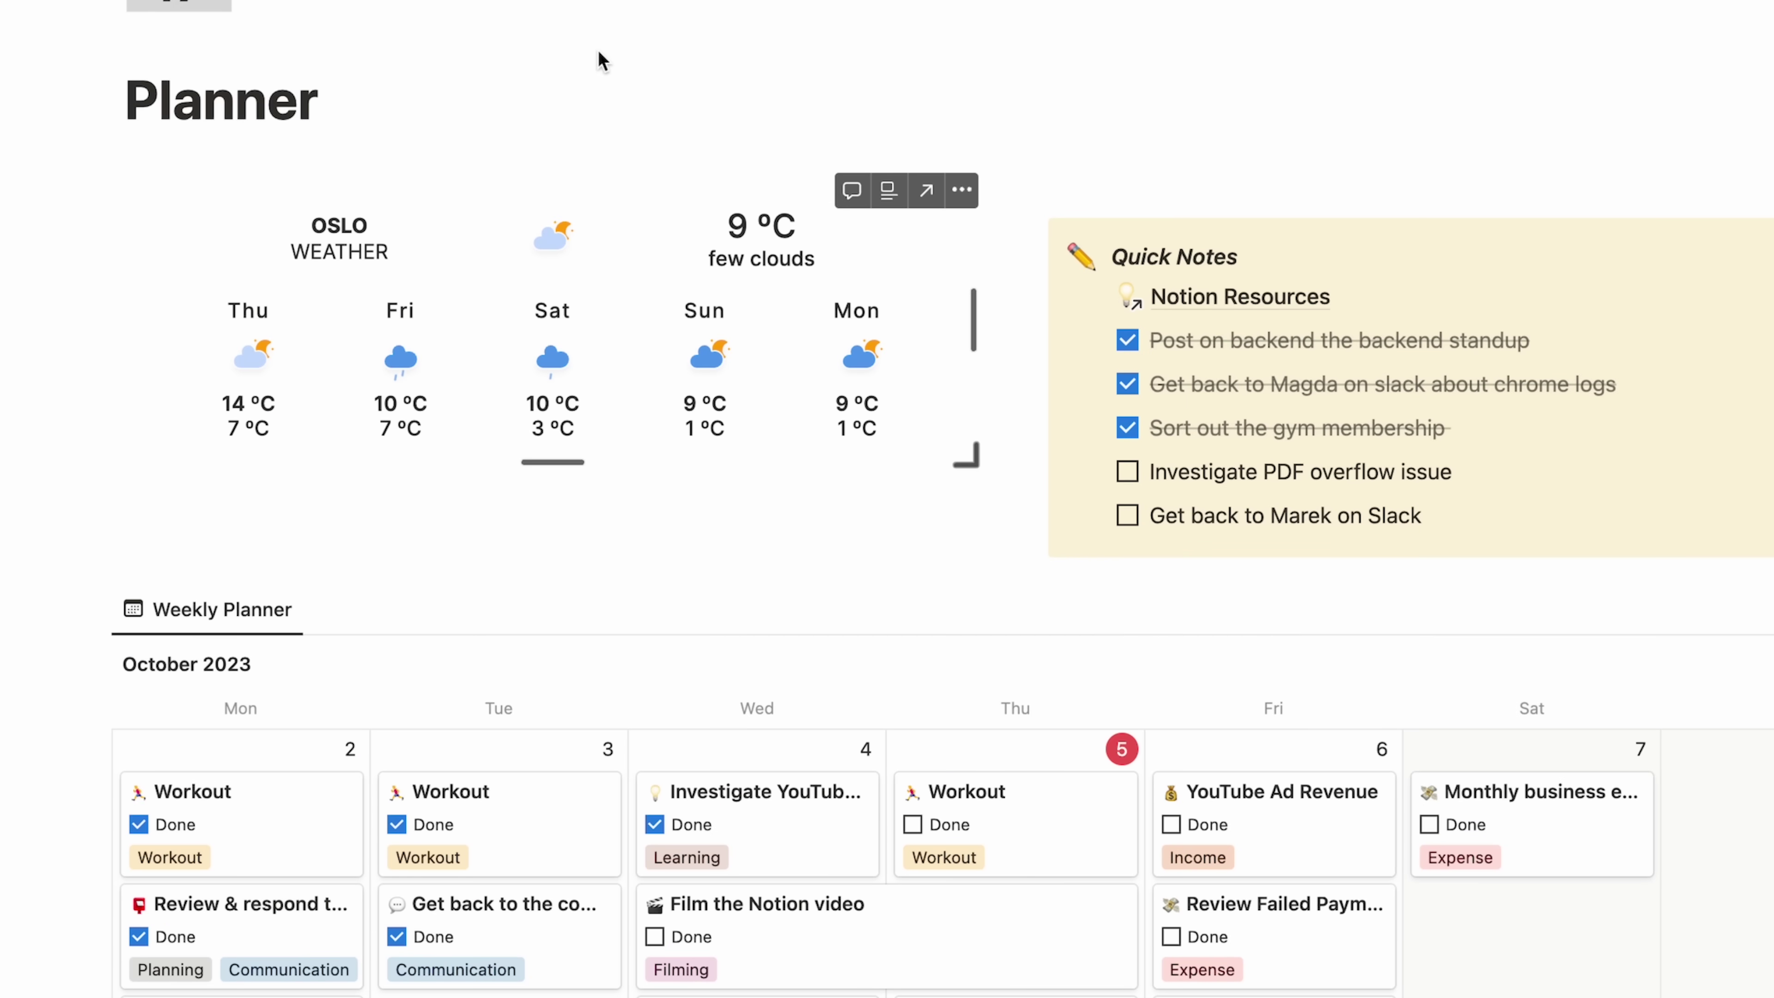
scroll(628, 265, up, 5)
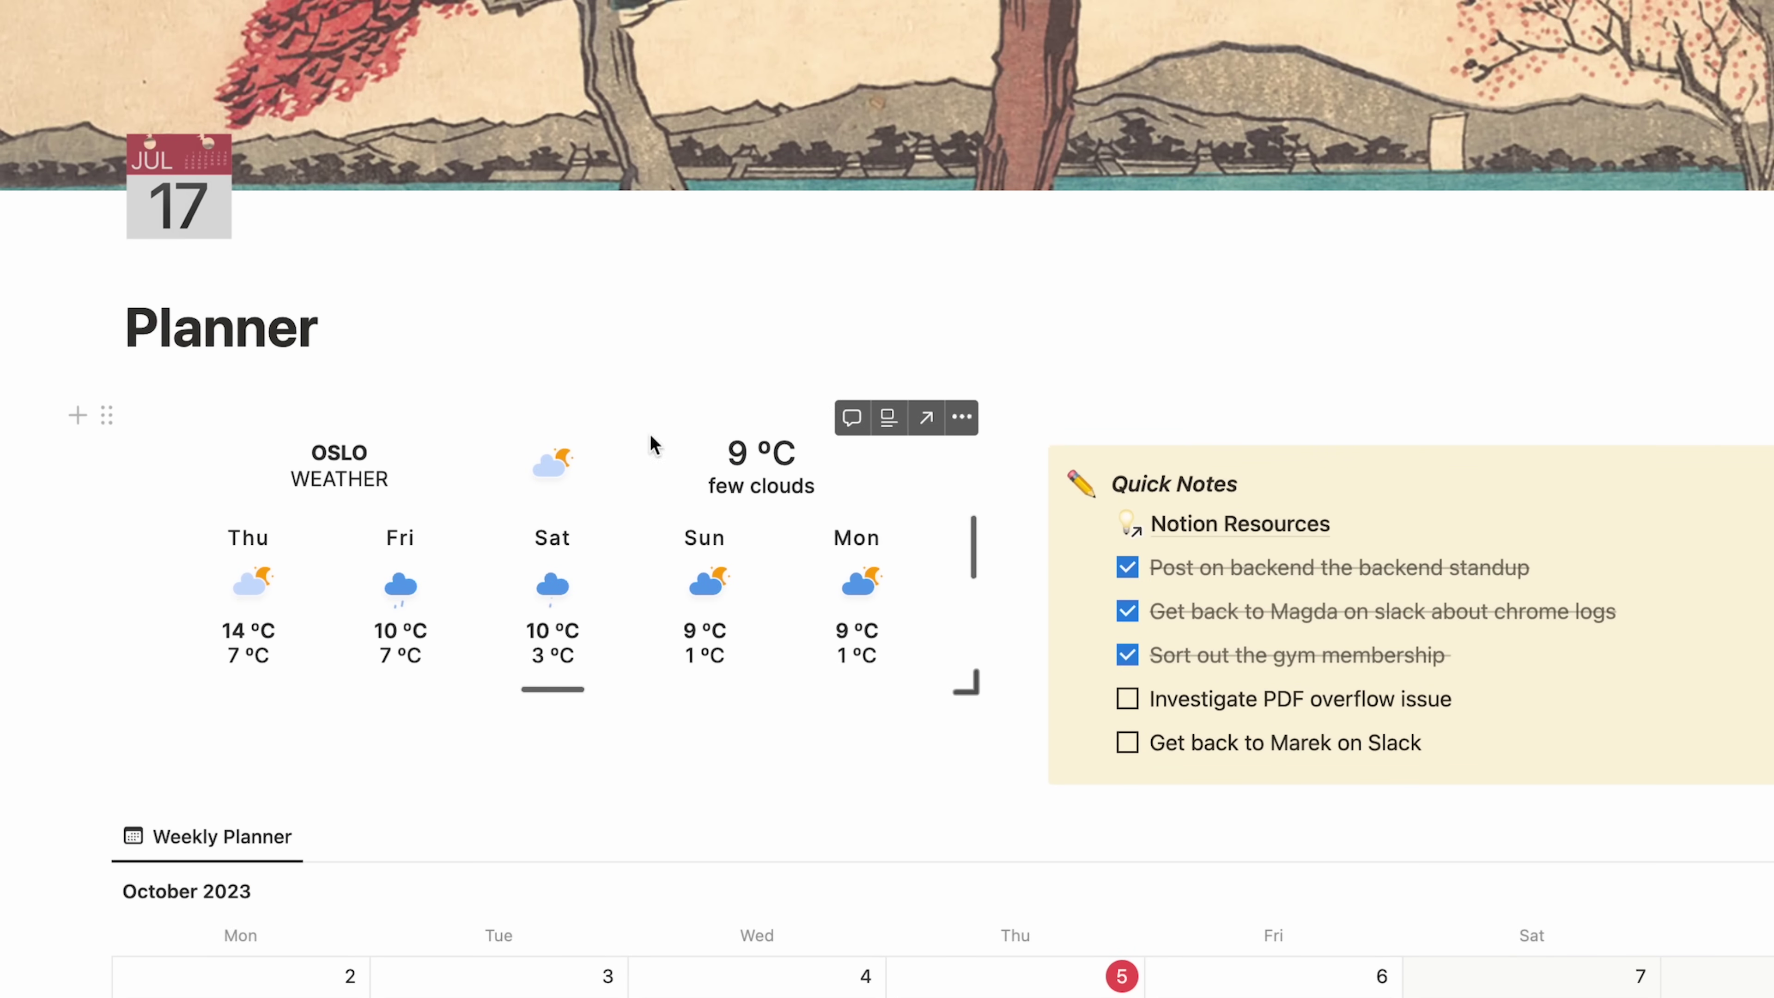
scroll(723, 650, down, 3)
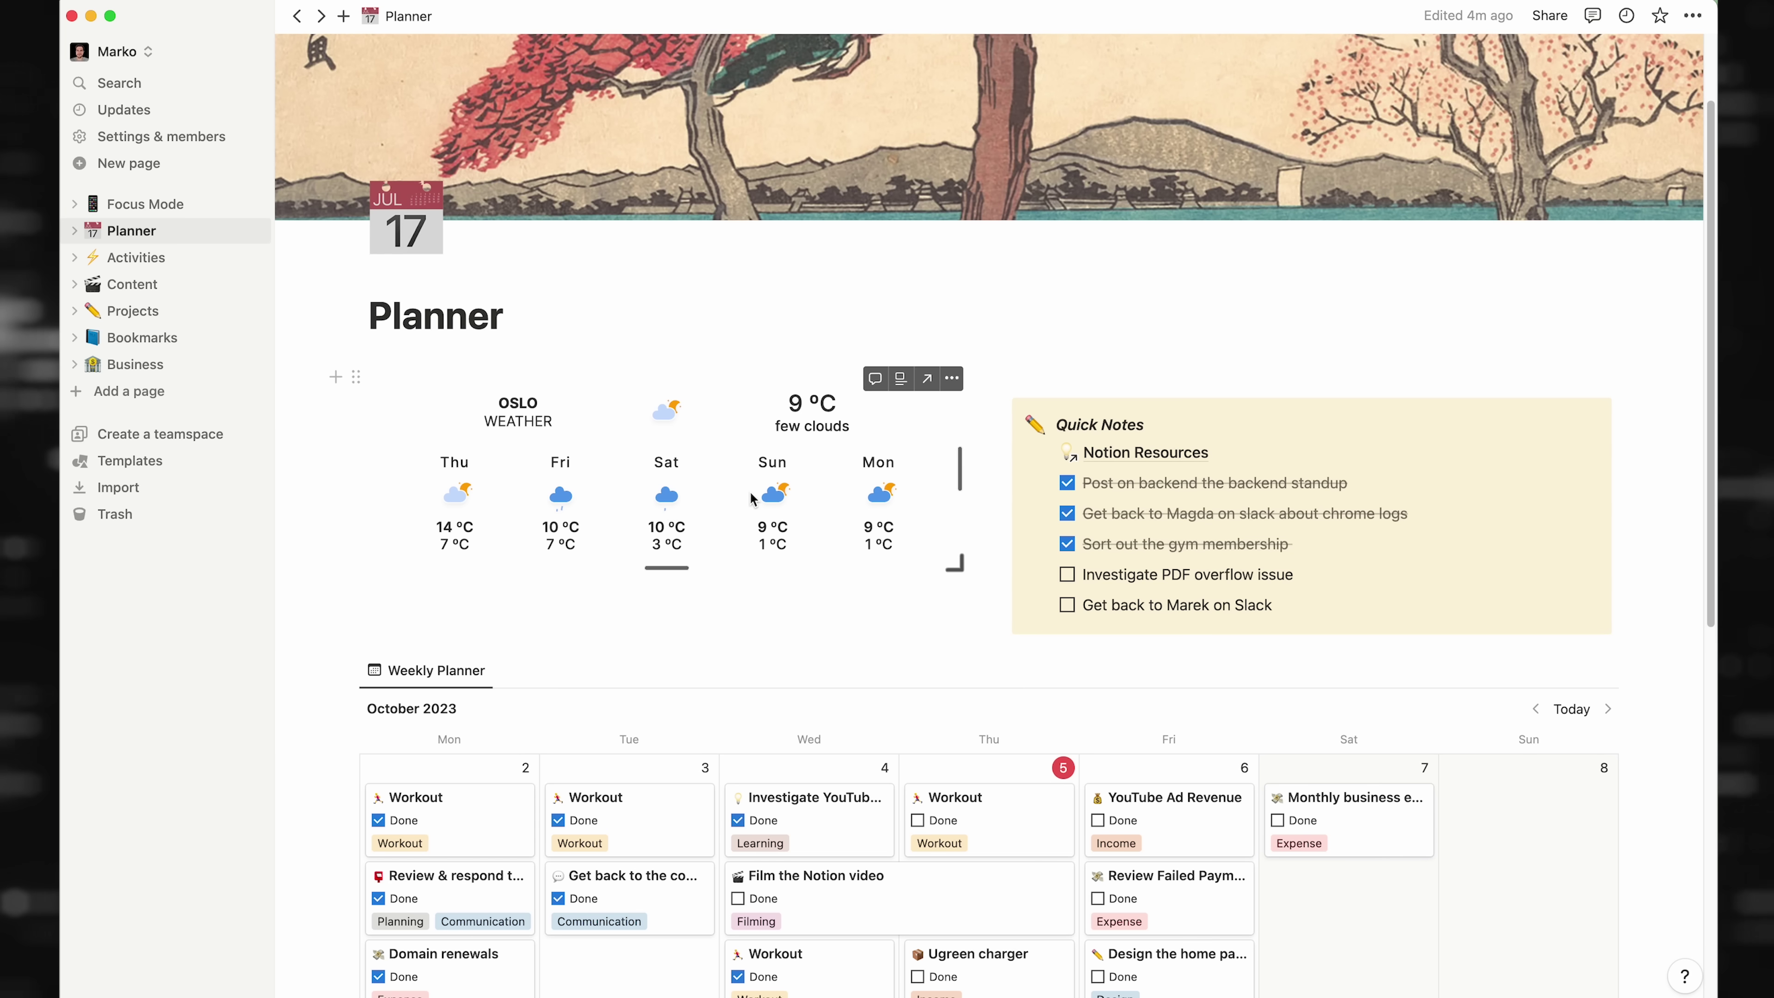
mouse_move(1190, 364)
click(1109, 456)
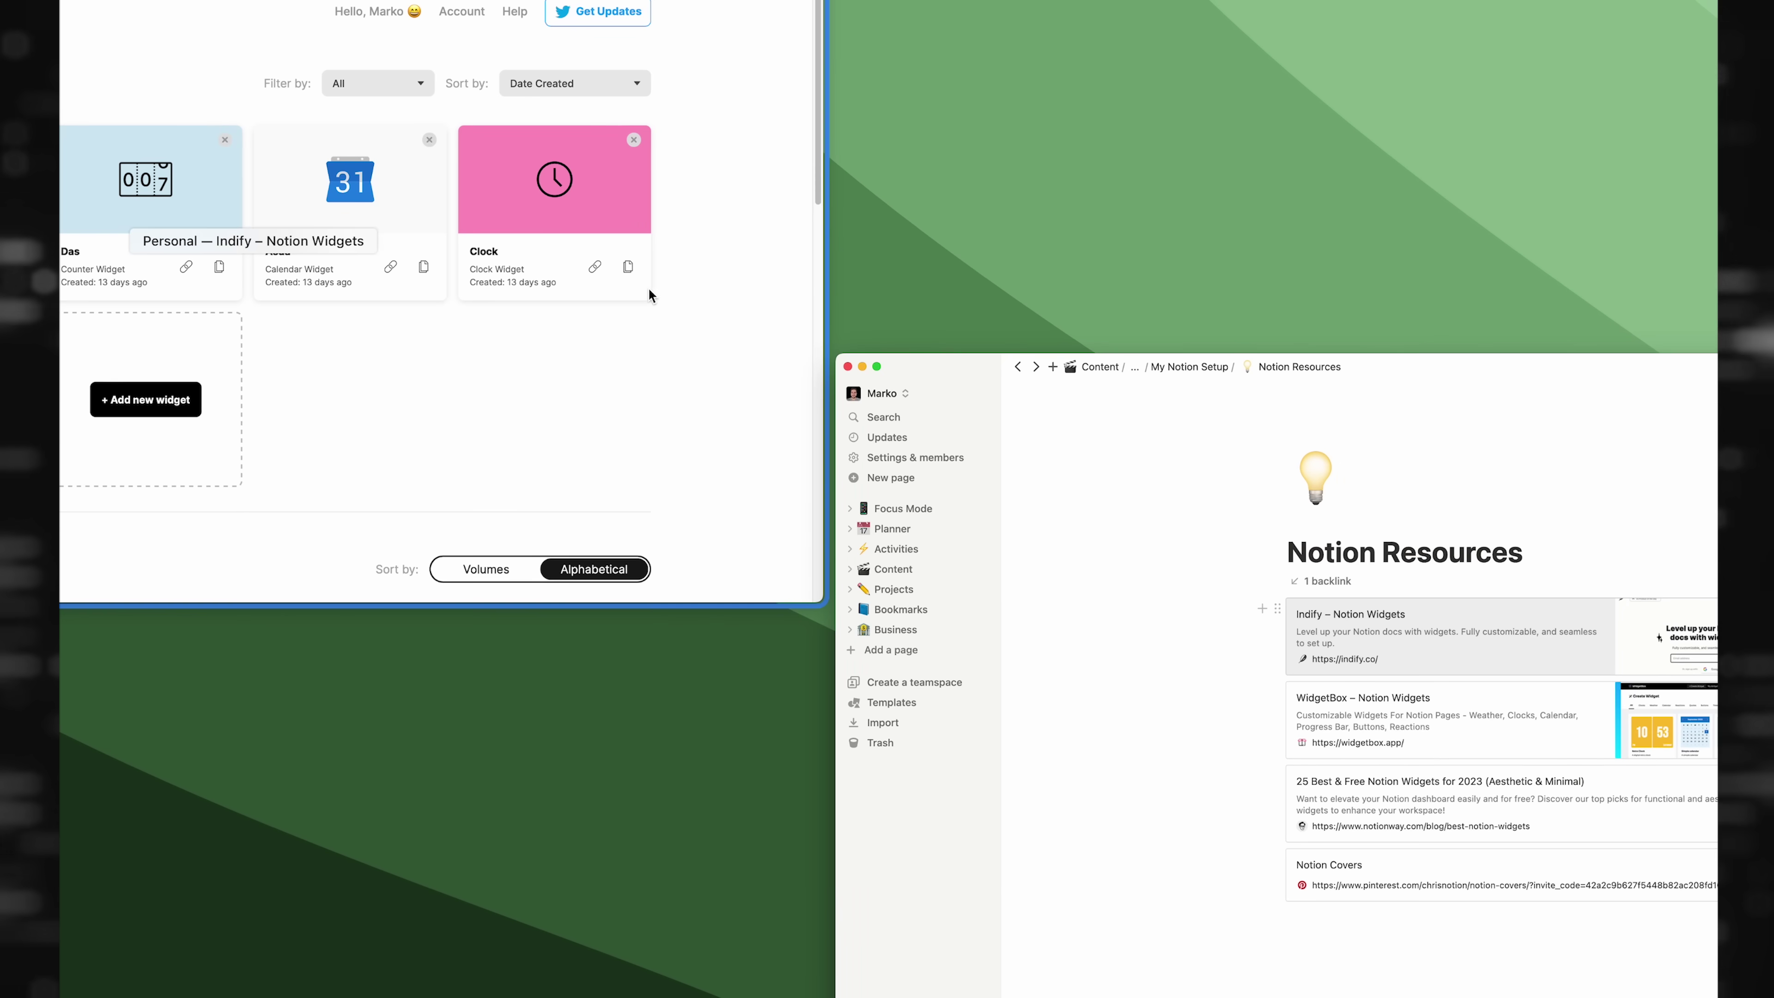
Copy the Indify Oslo Weather widget link and embed it on the Notion Resources page
click(648, 289)
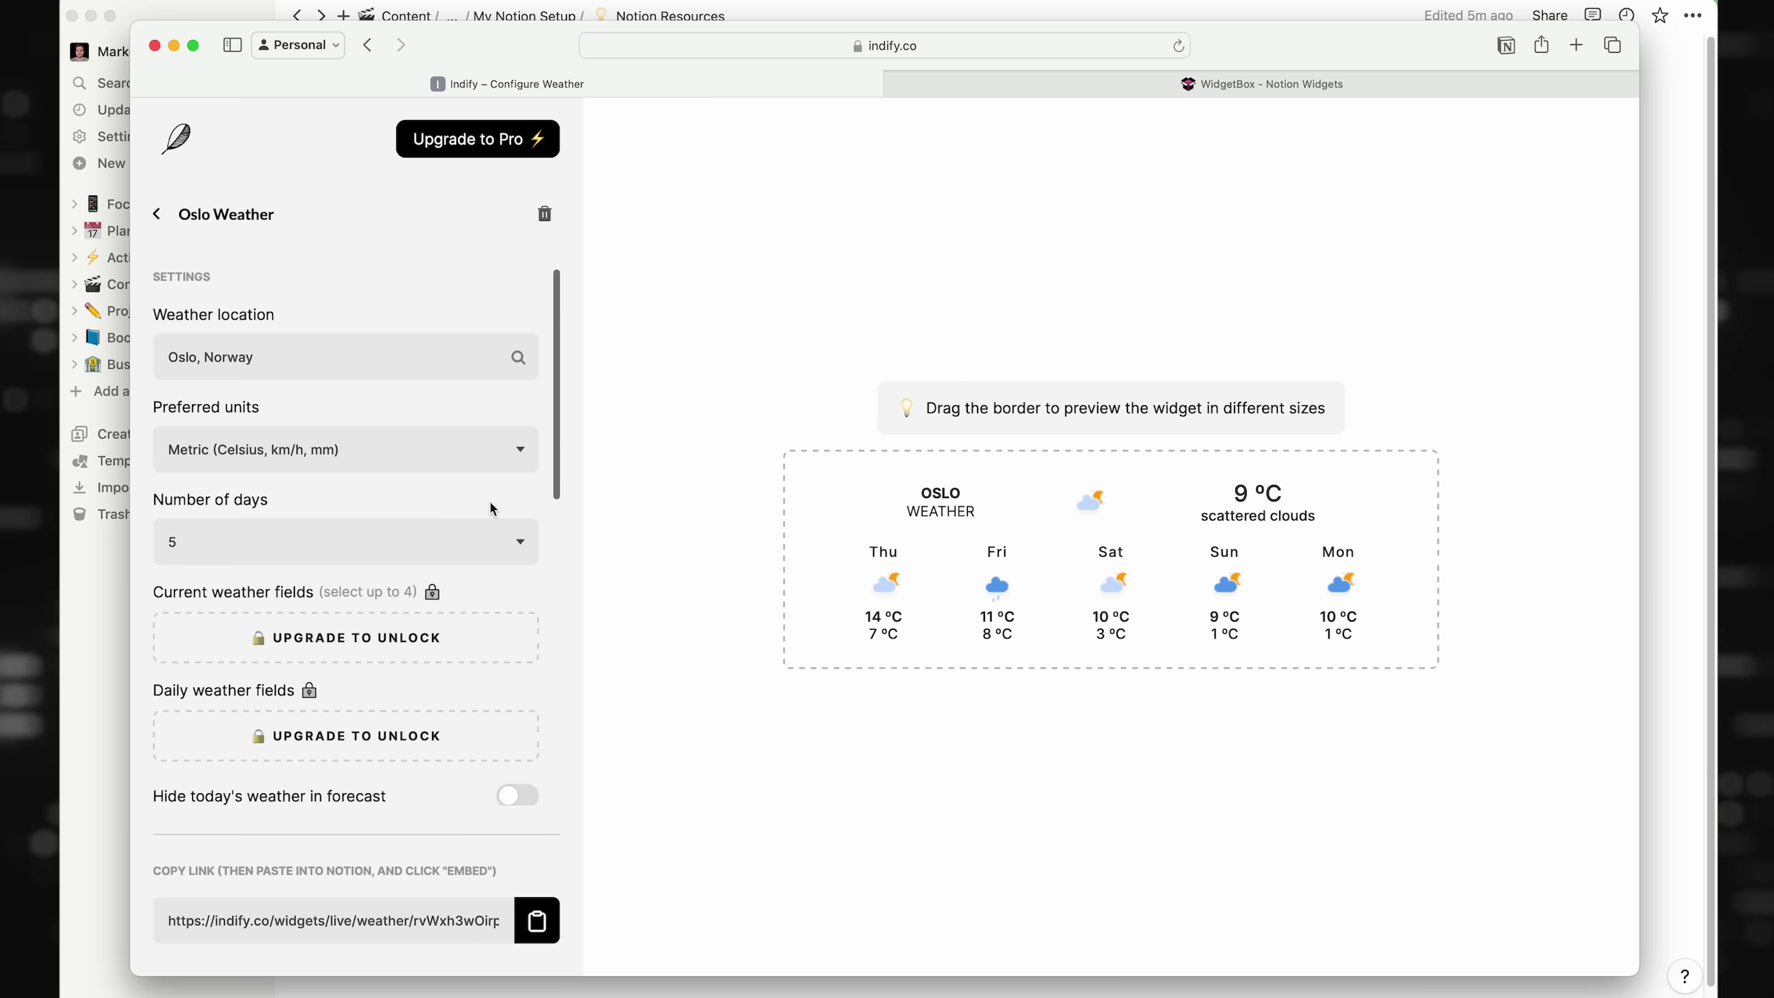
scroll(495, 504, down, 8)
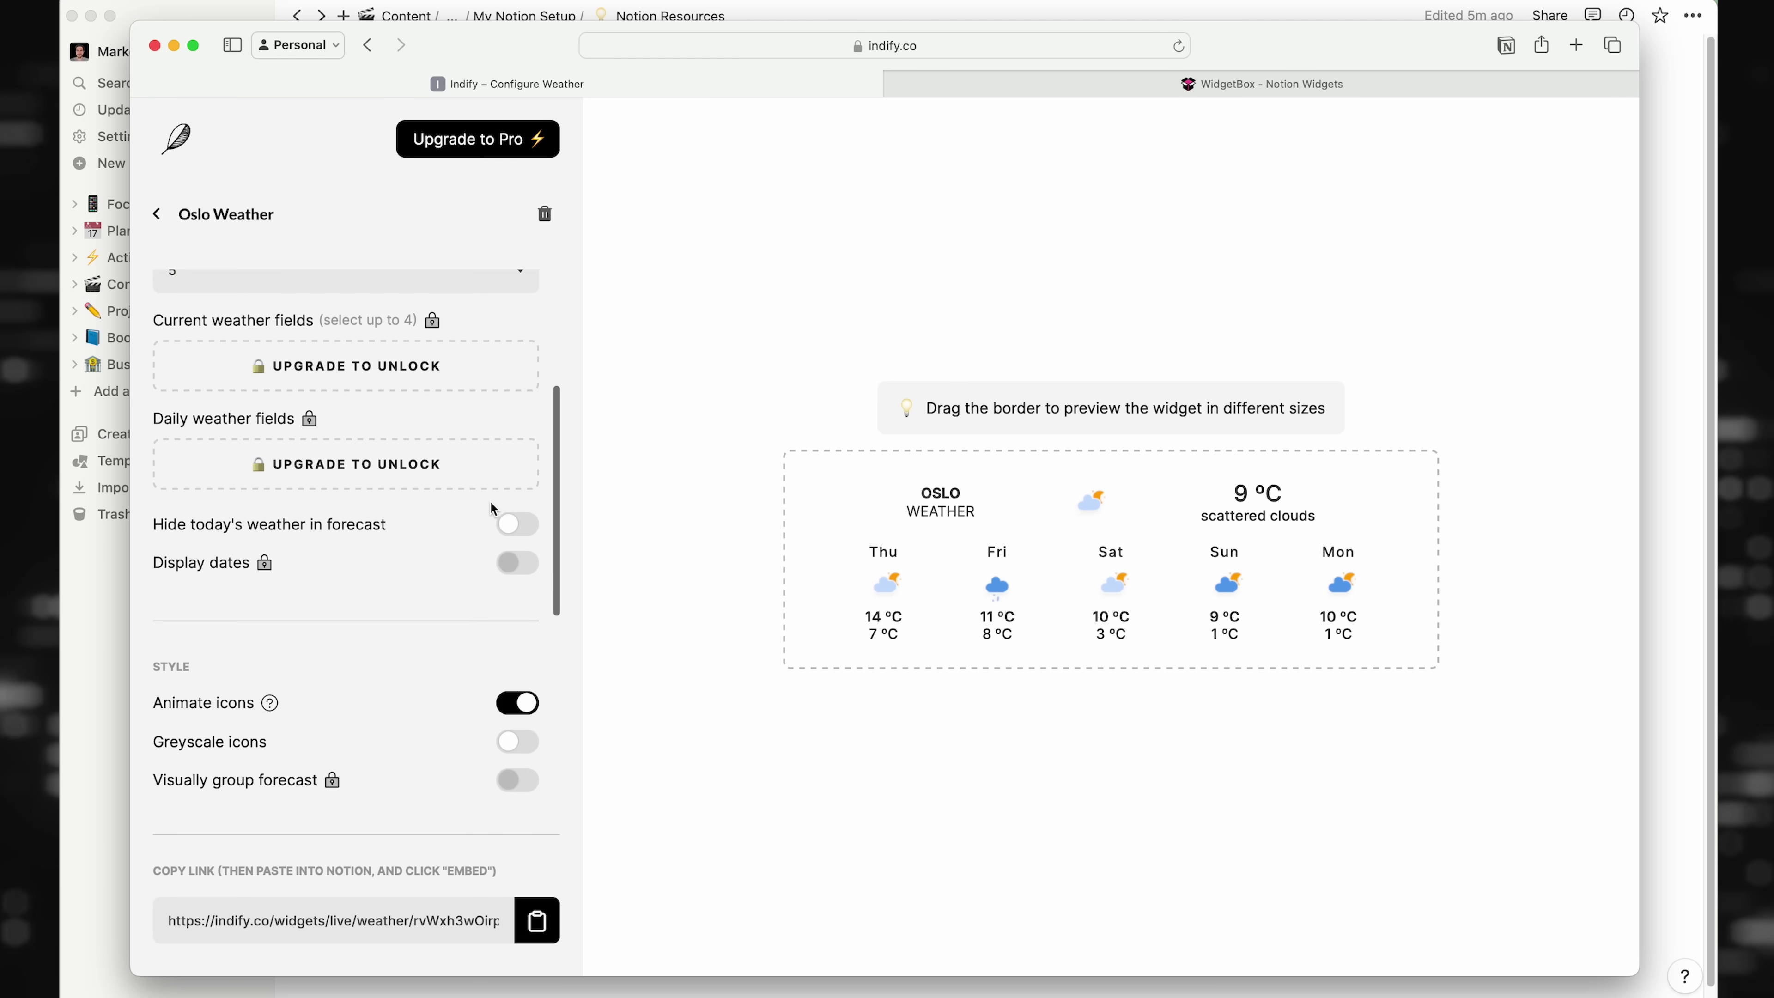
scroll(493, 508, down, 5)
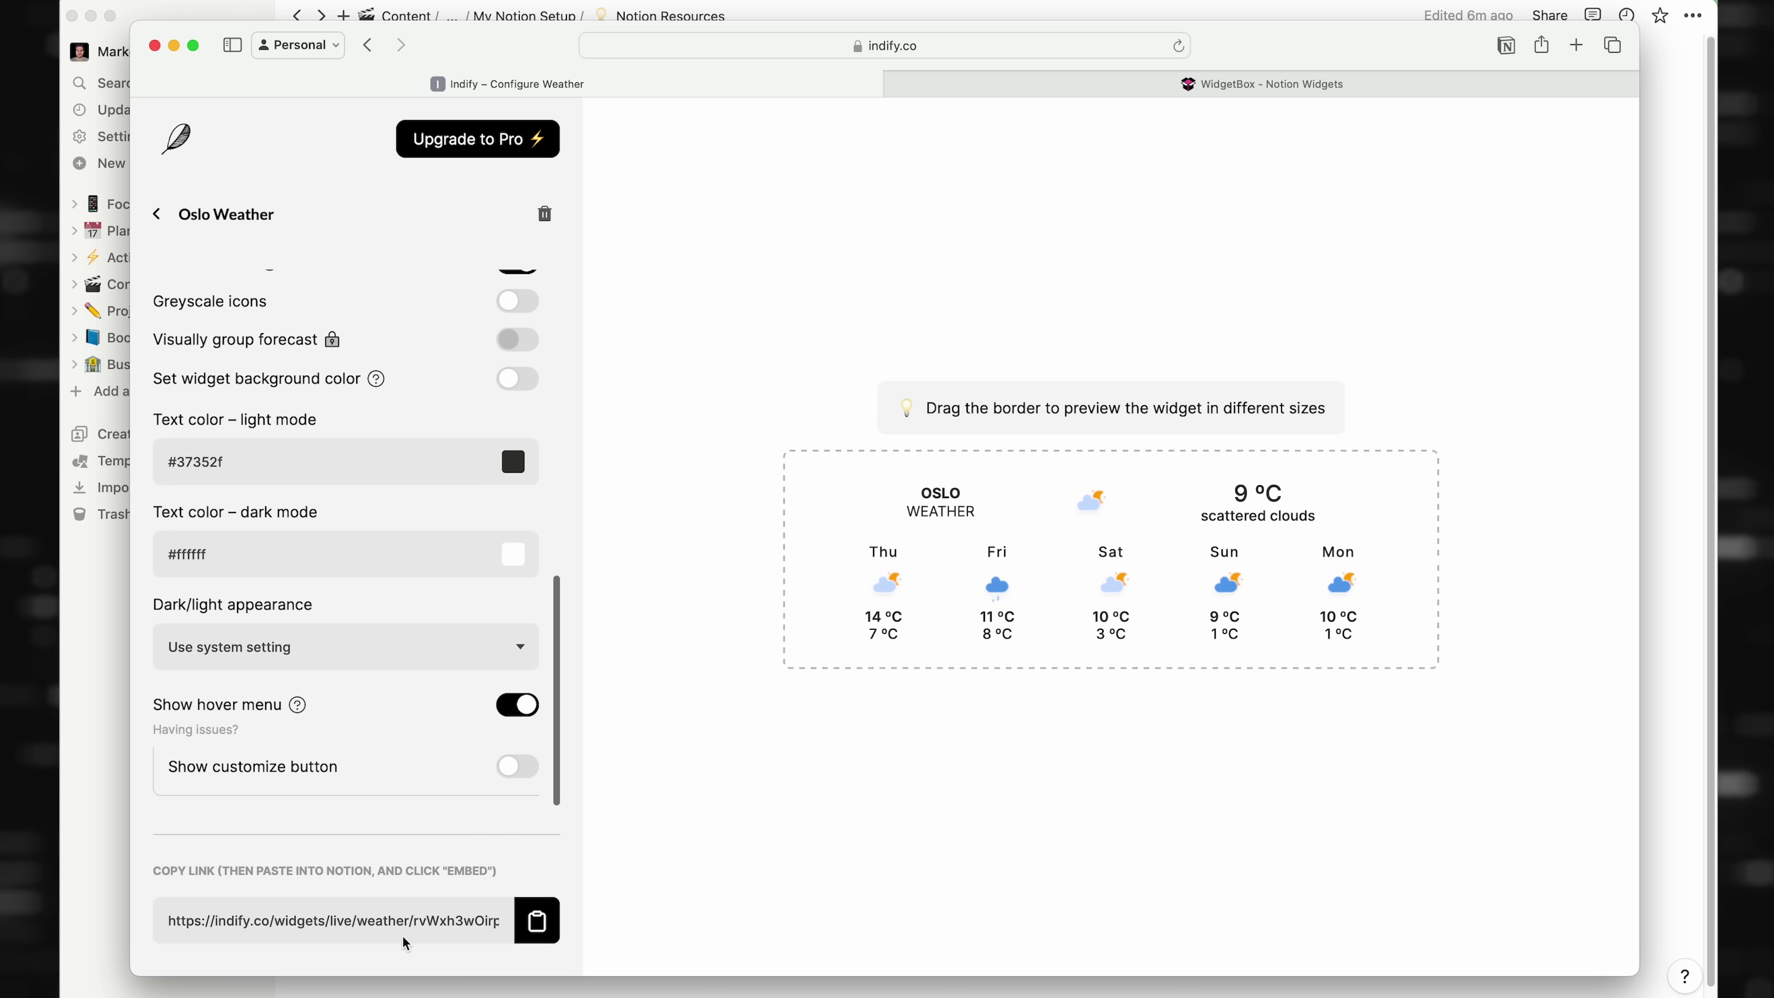
click(541, 925)
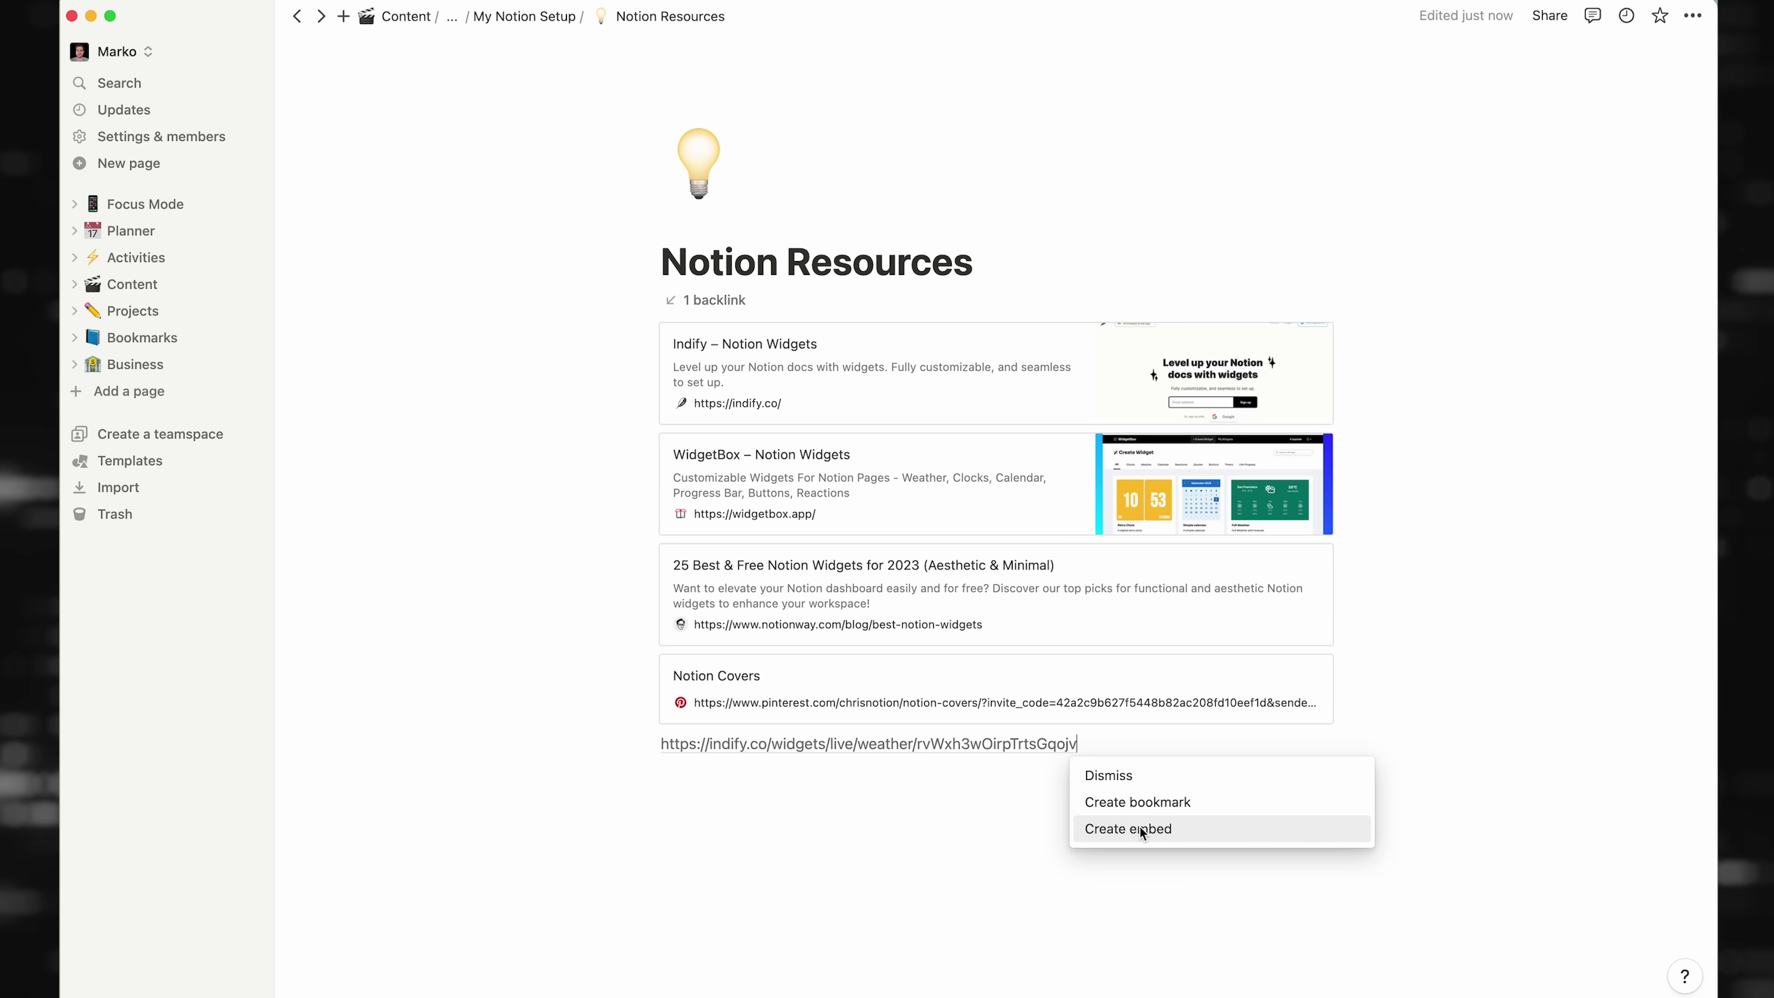
click(1139, 825)
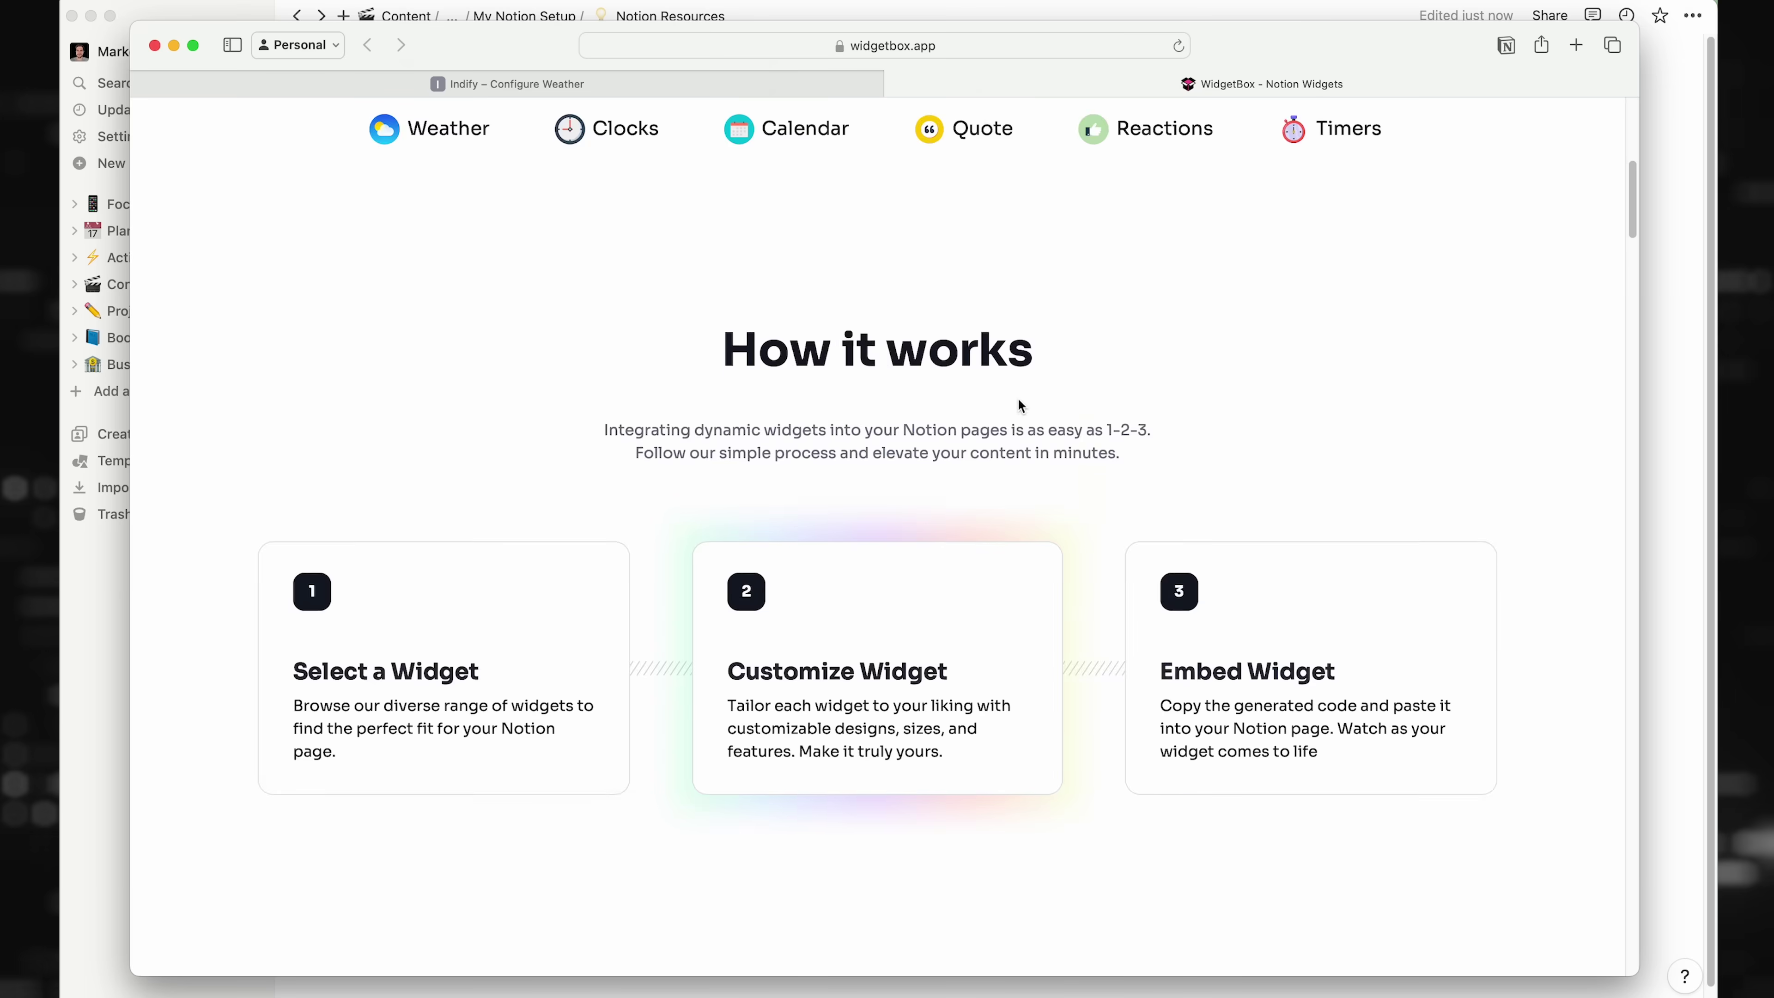
Scroll through WidgetBox's 13 Widget Types down to the like, page-view, upvote and simple button widgets
scroll(1017, 397, down, 10)
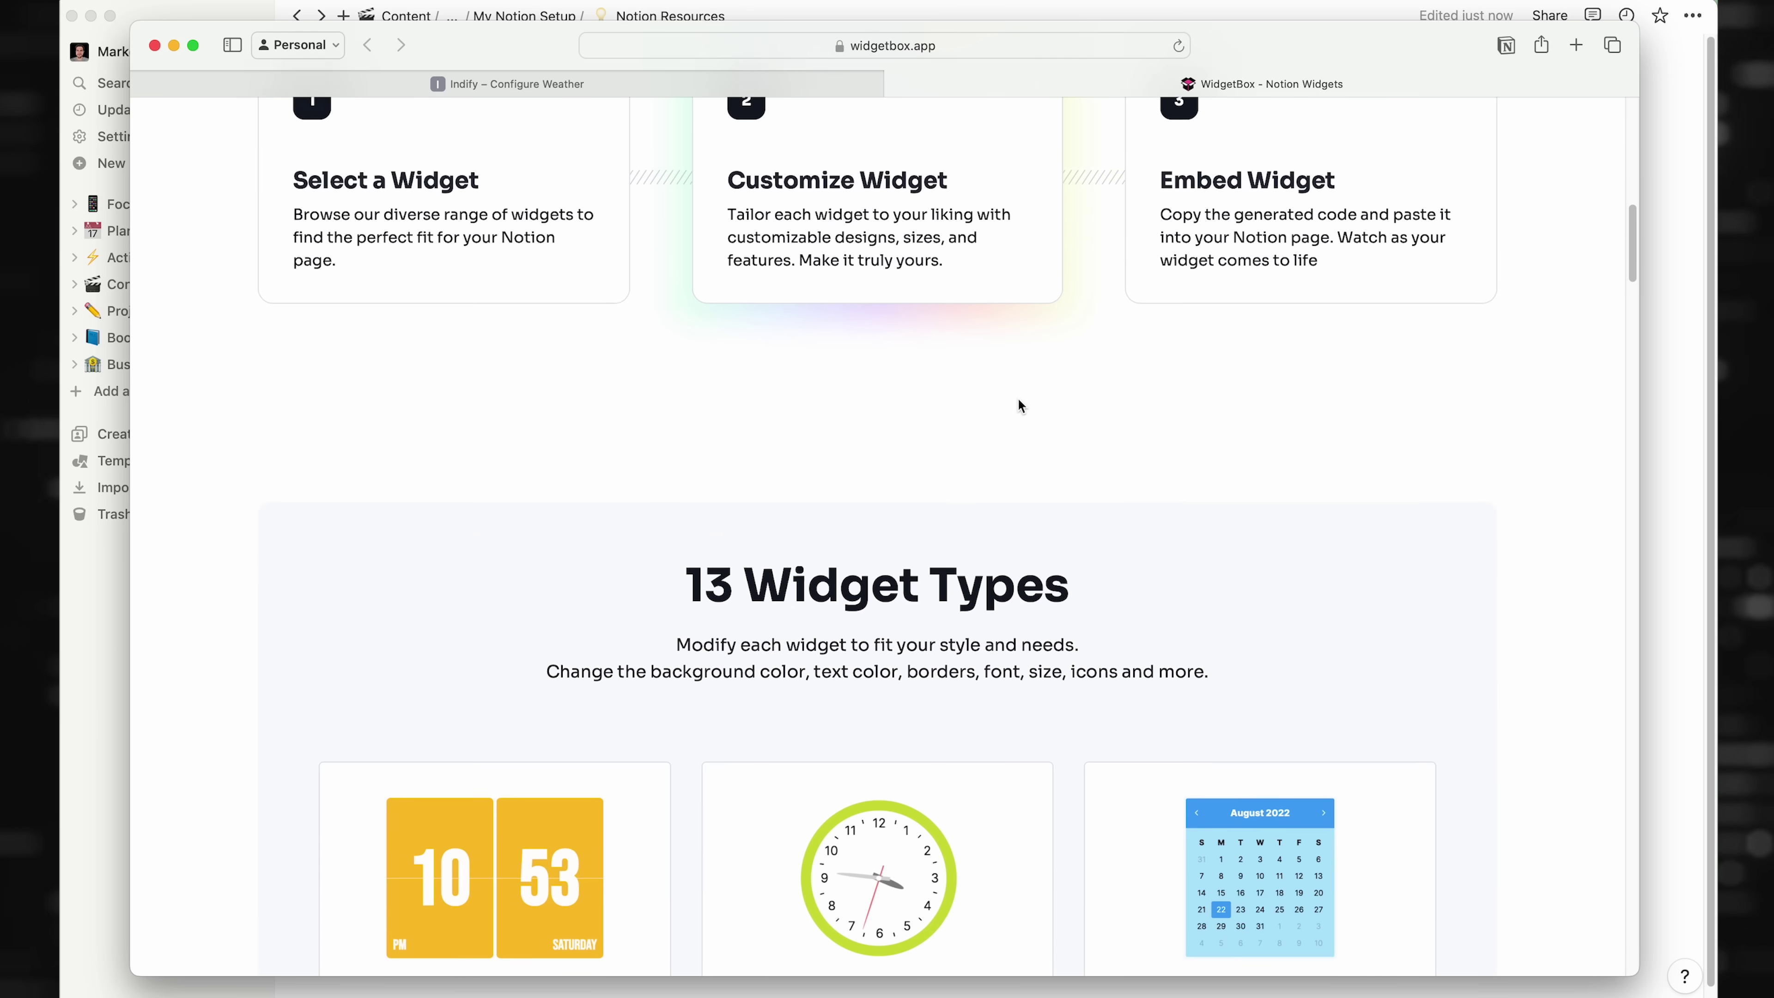
scroll(1018, 400, down, 9)
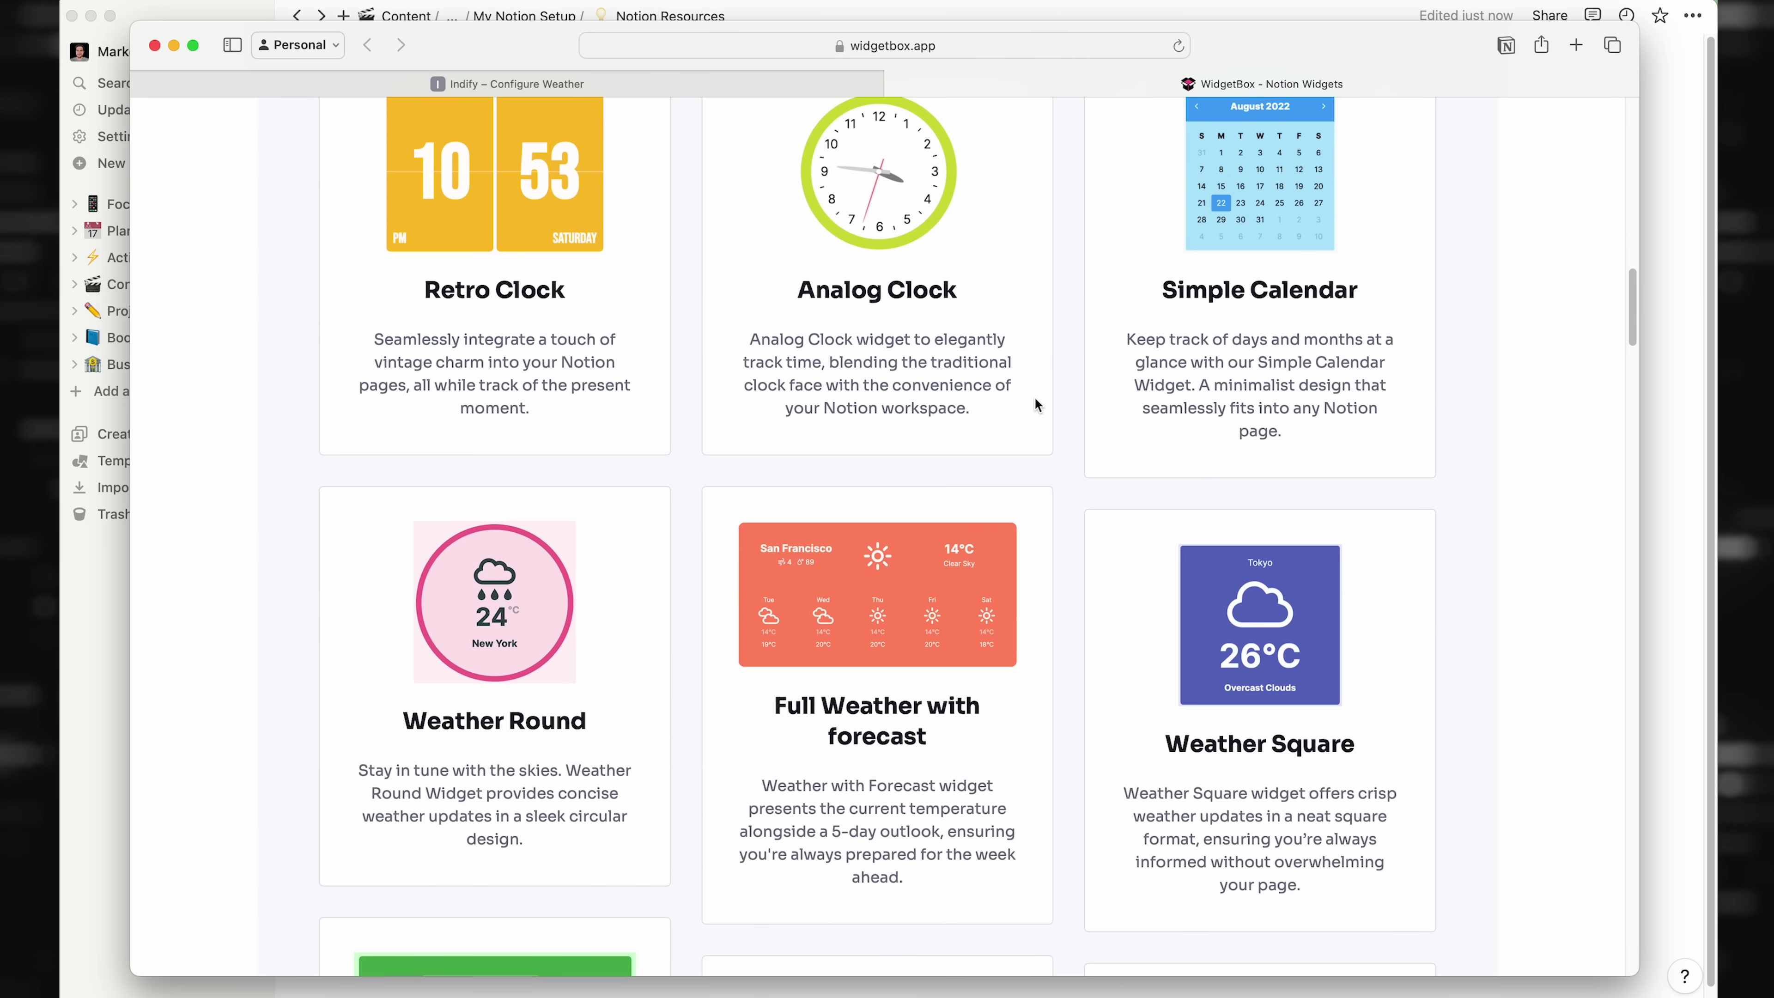
scroll(1037, 404, down, 8)
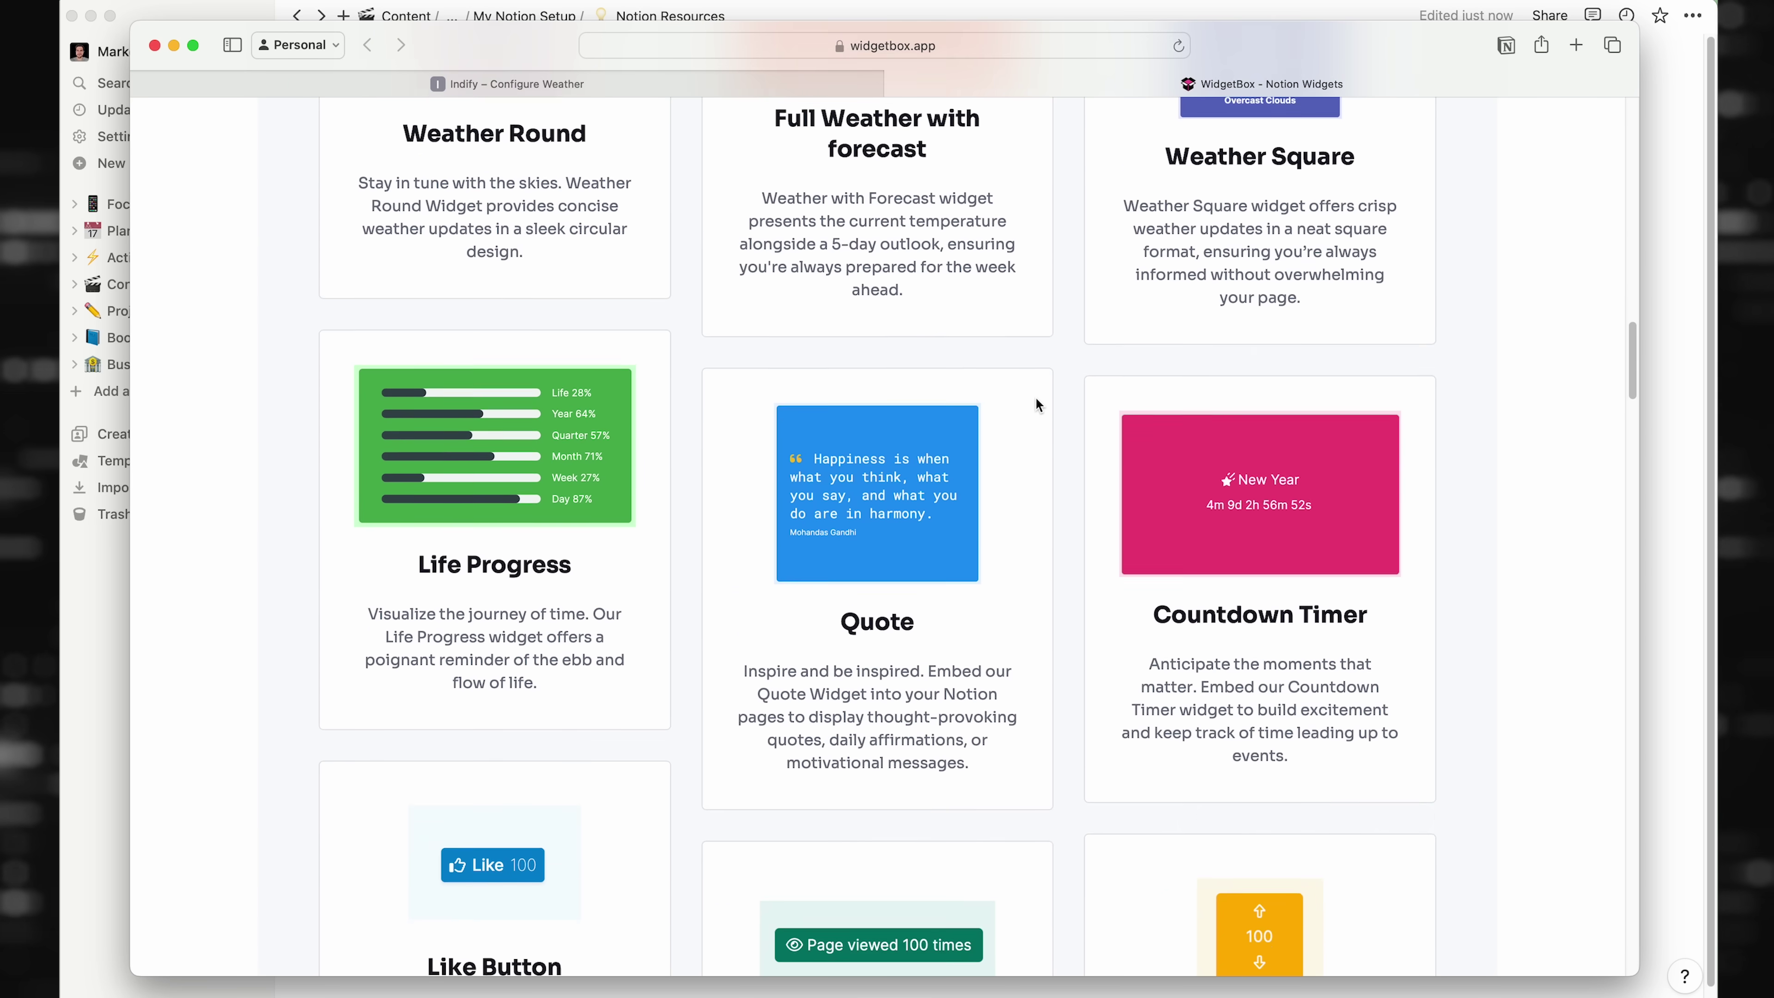
scroll(1035, 400, down, 5)
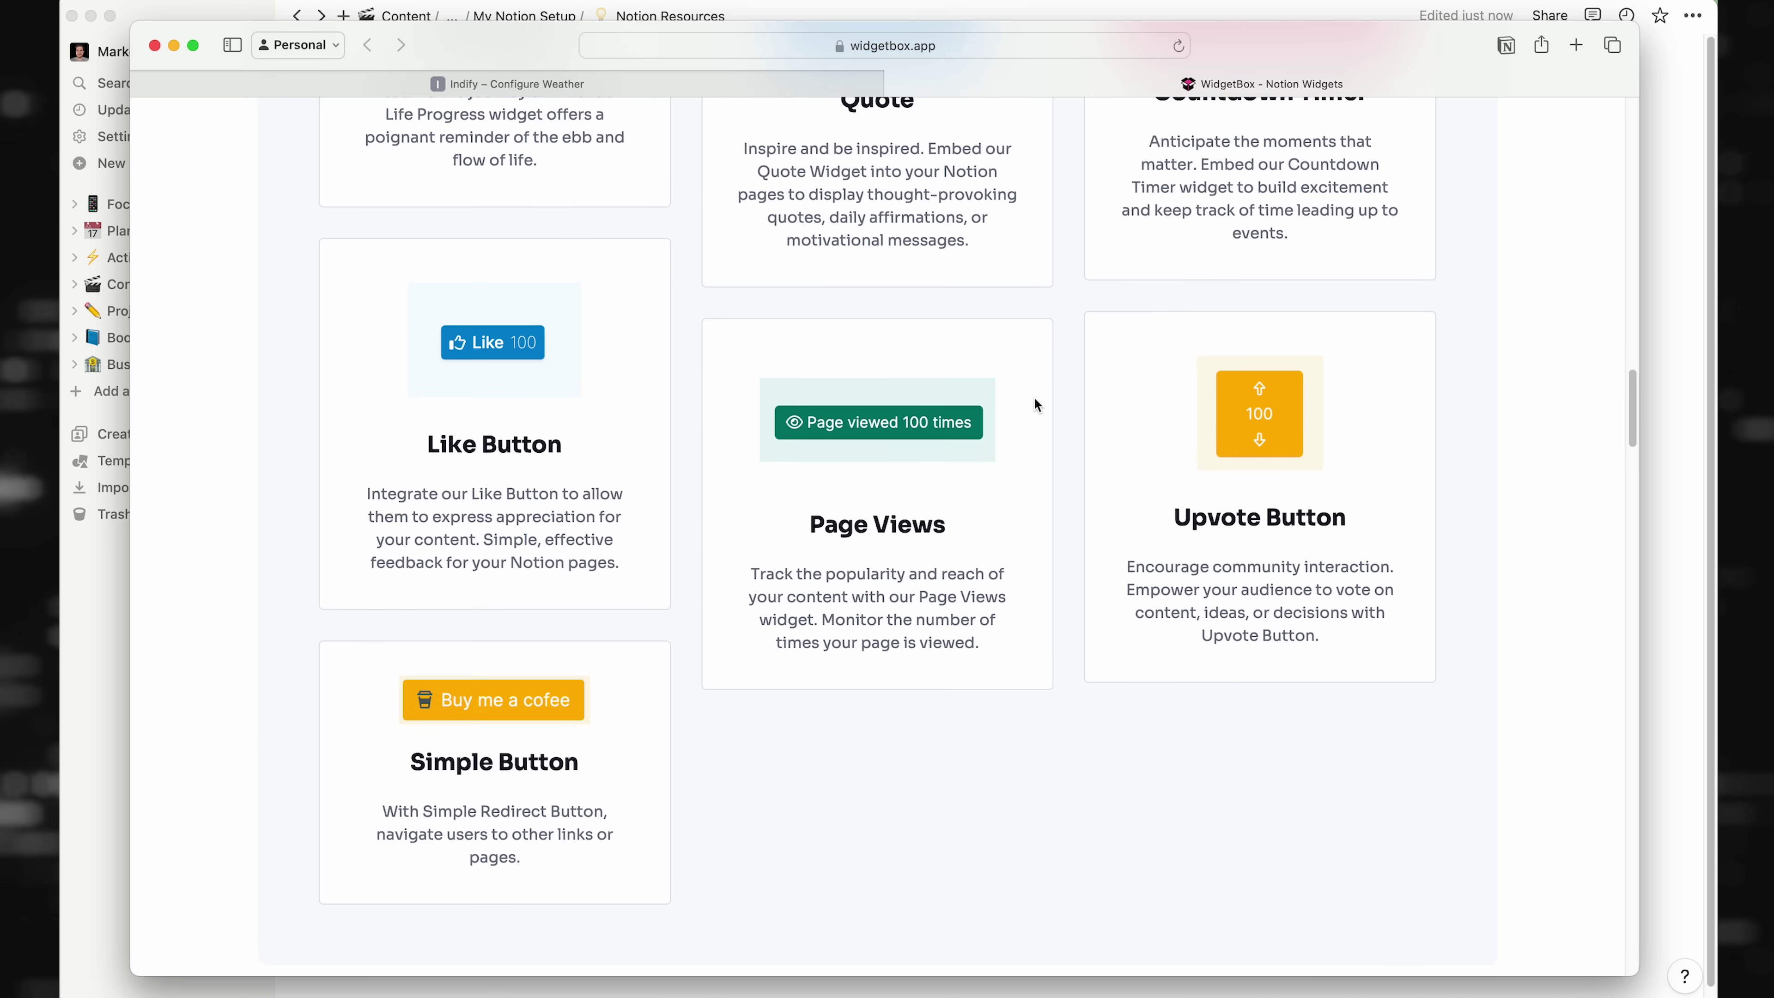
scroll(1033, 404, down, 1)
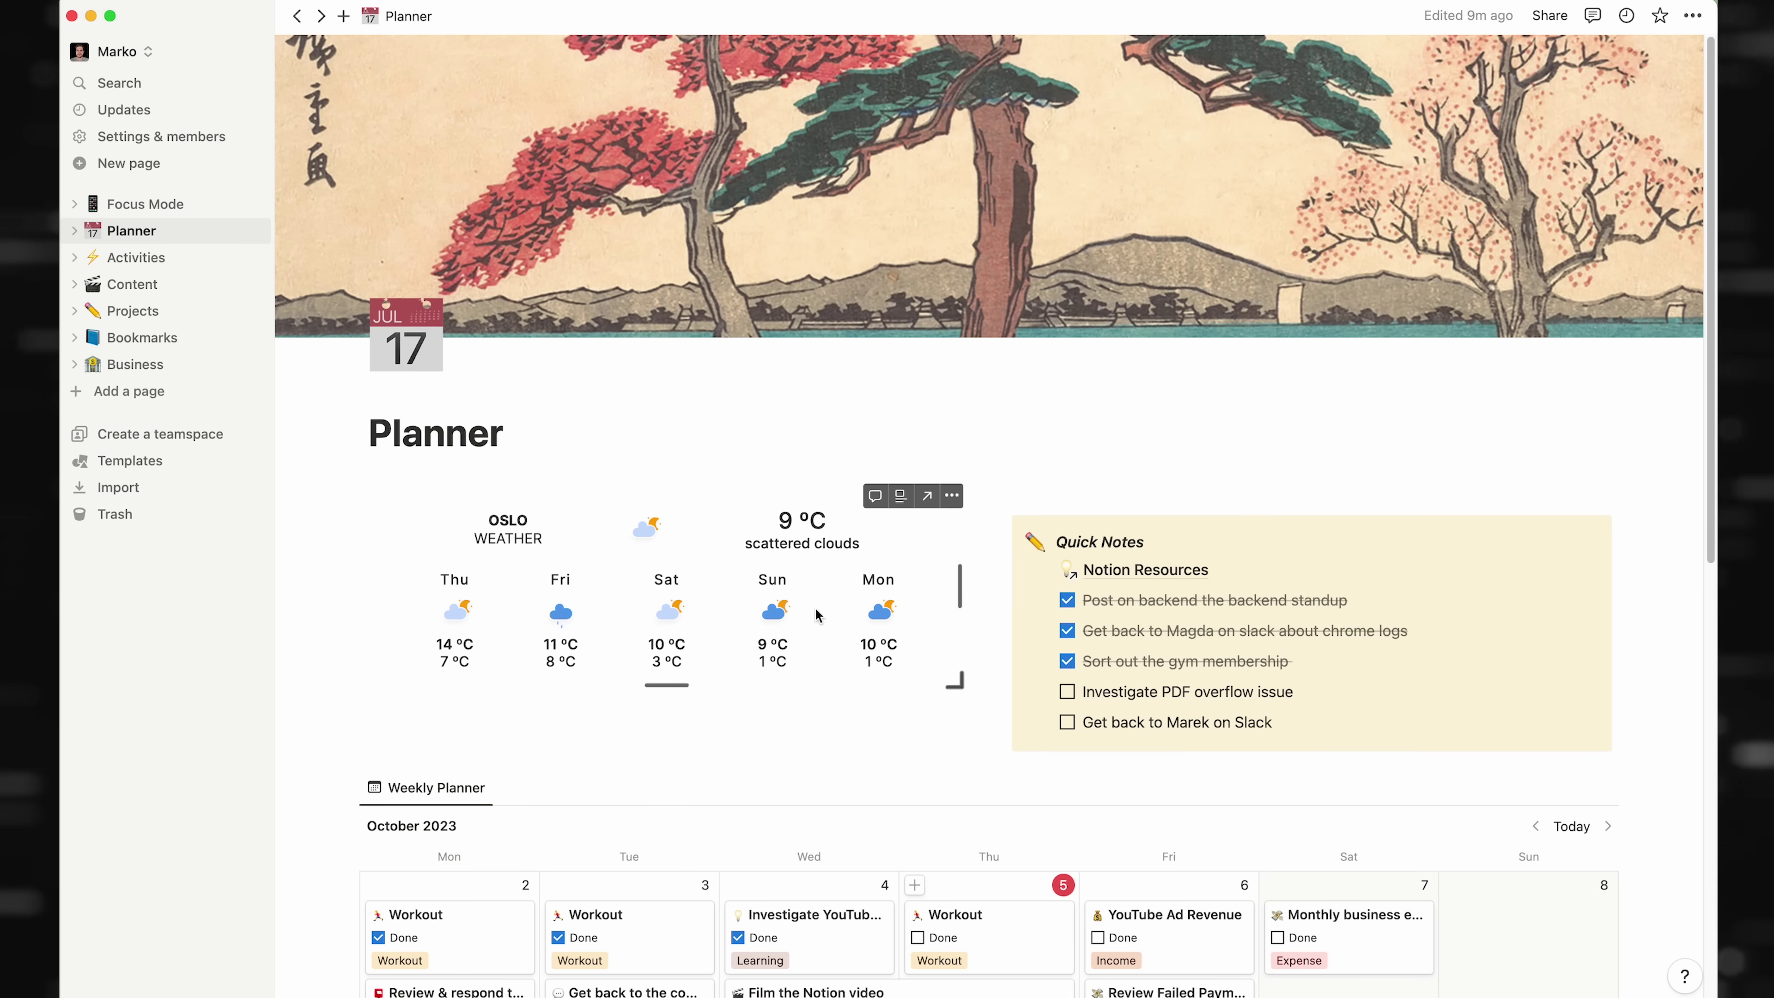
Select the 'Post on backend' standup line and place the cursor at the end of the gym membership note
scroll(1085, 647, down, 4)
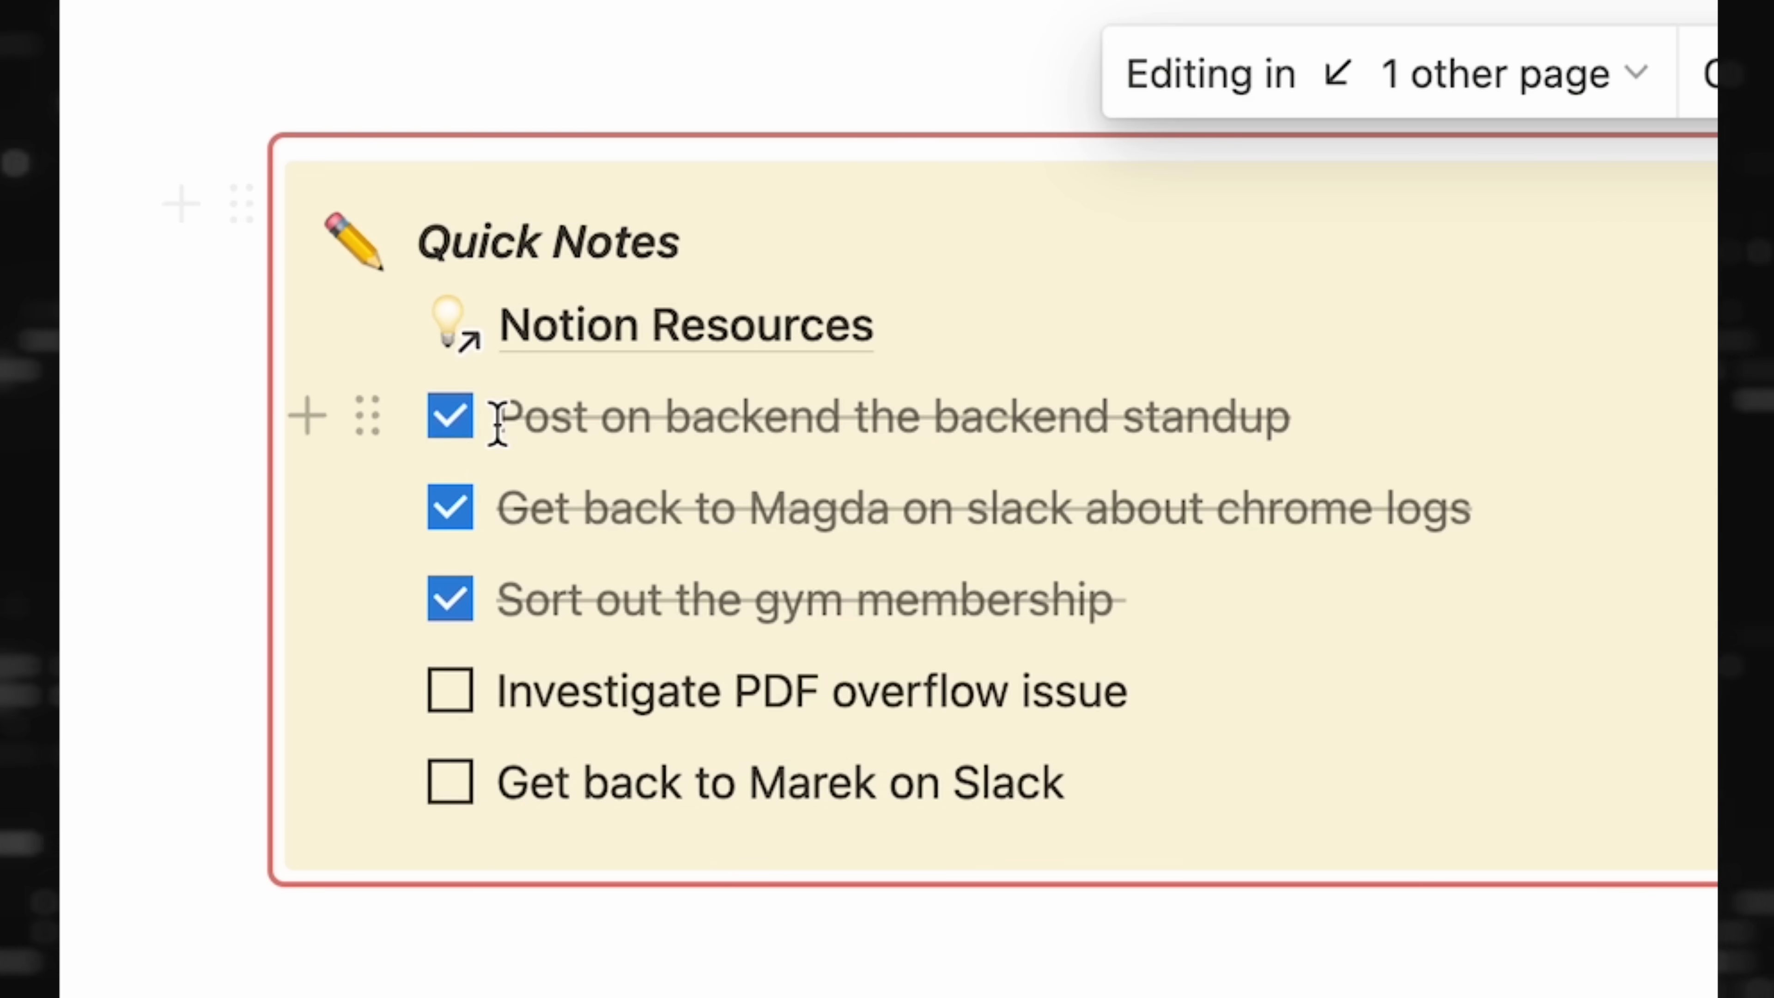
drag(497, 419, 1224, 454)
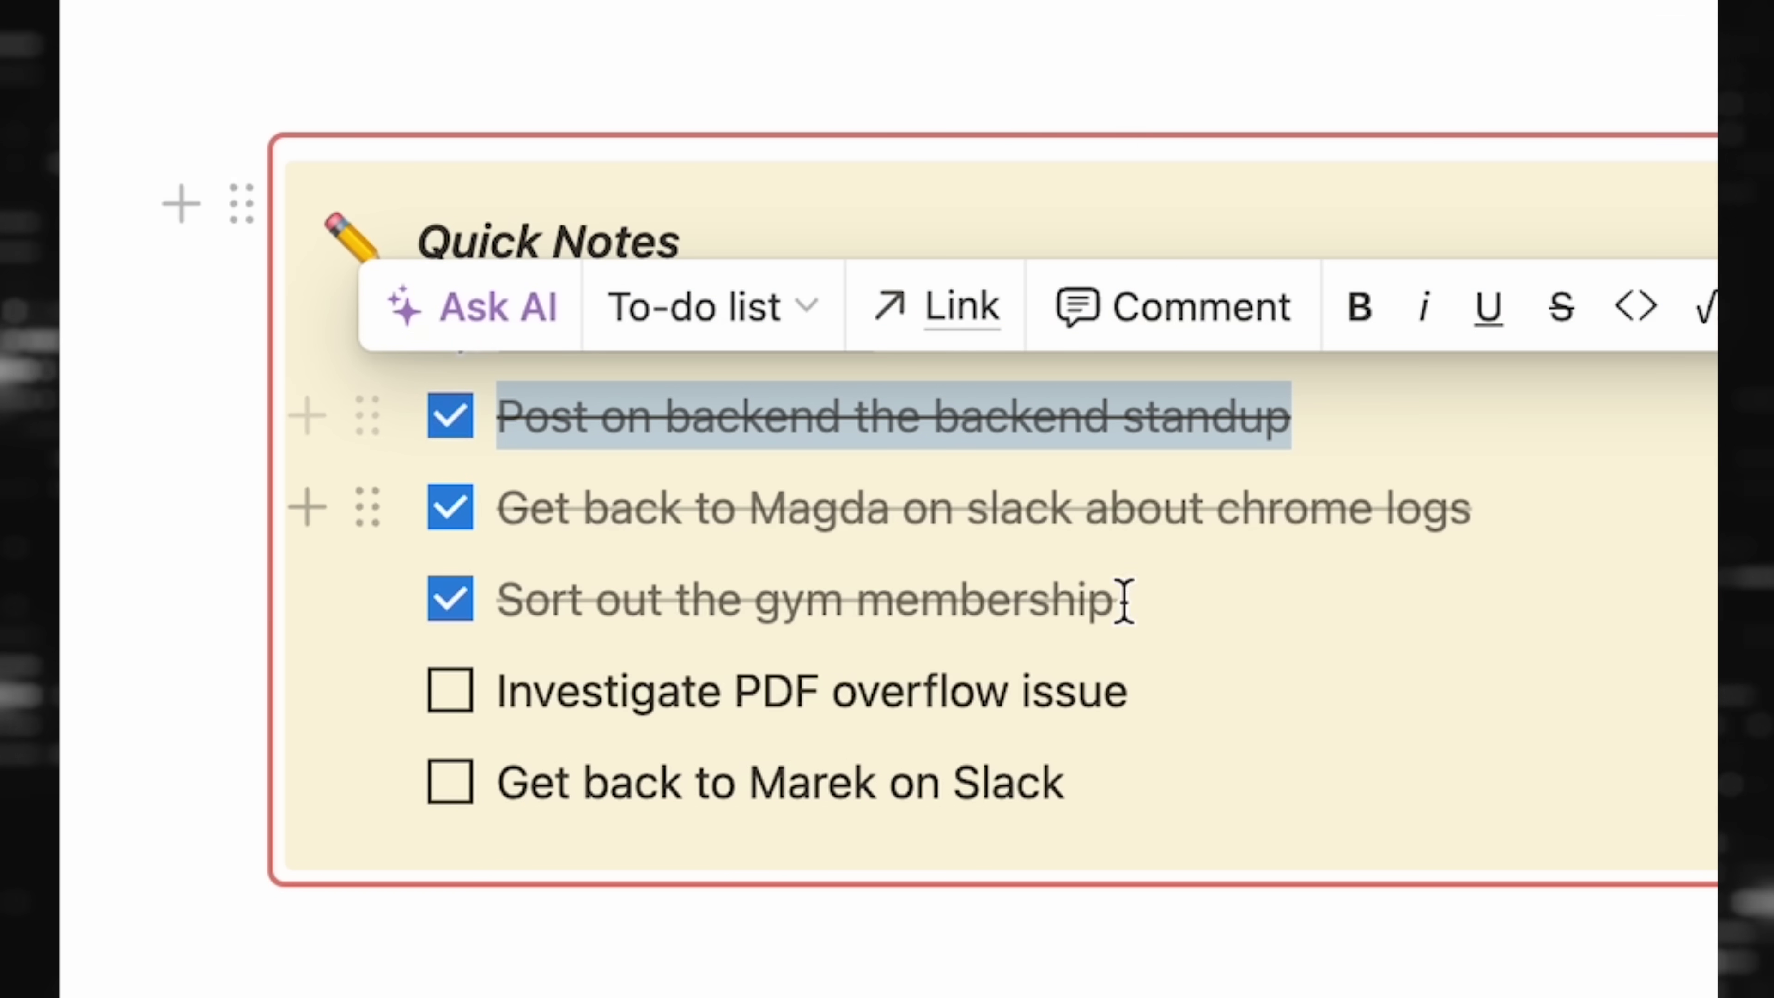
click(1106, 605)
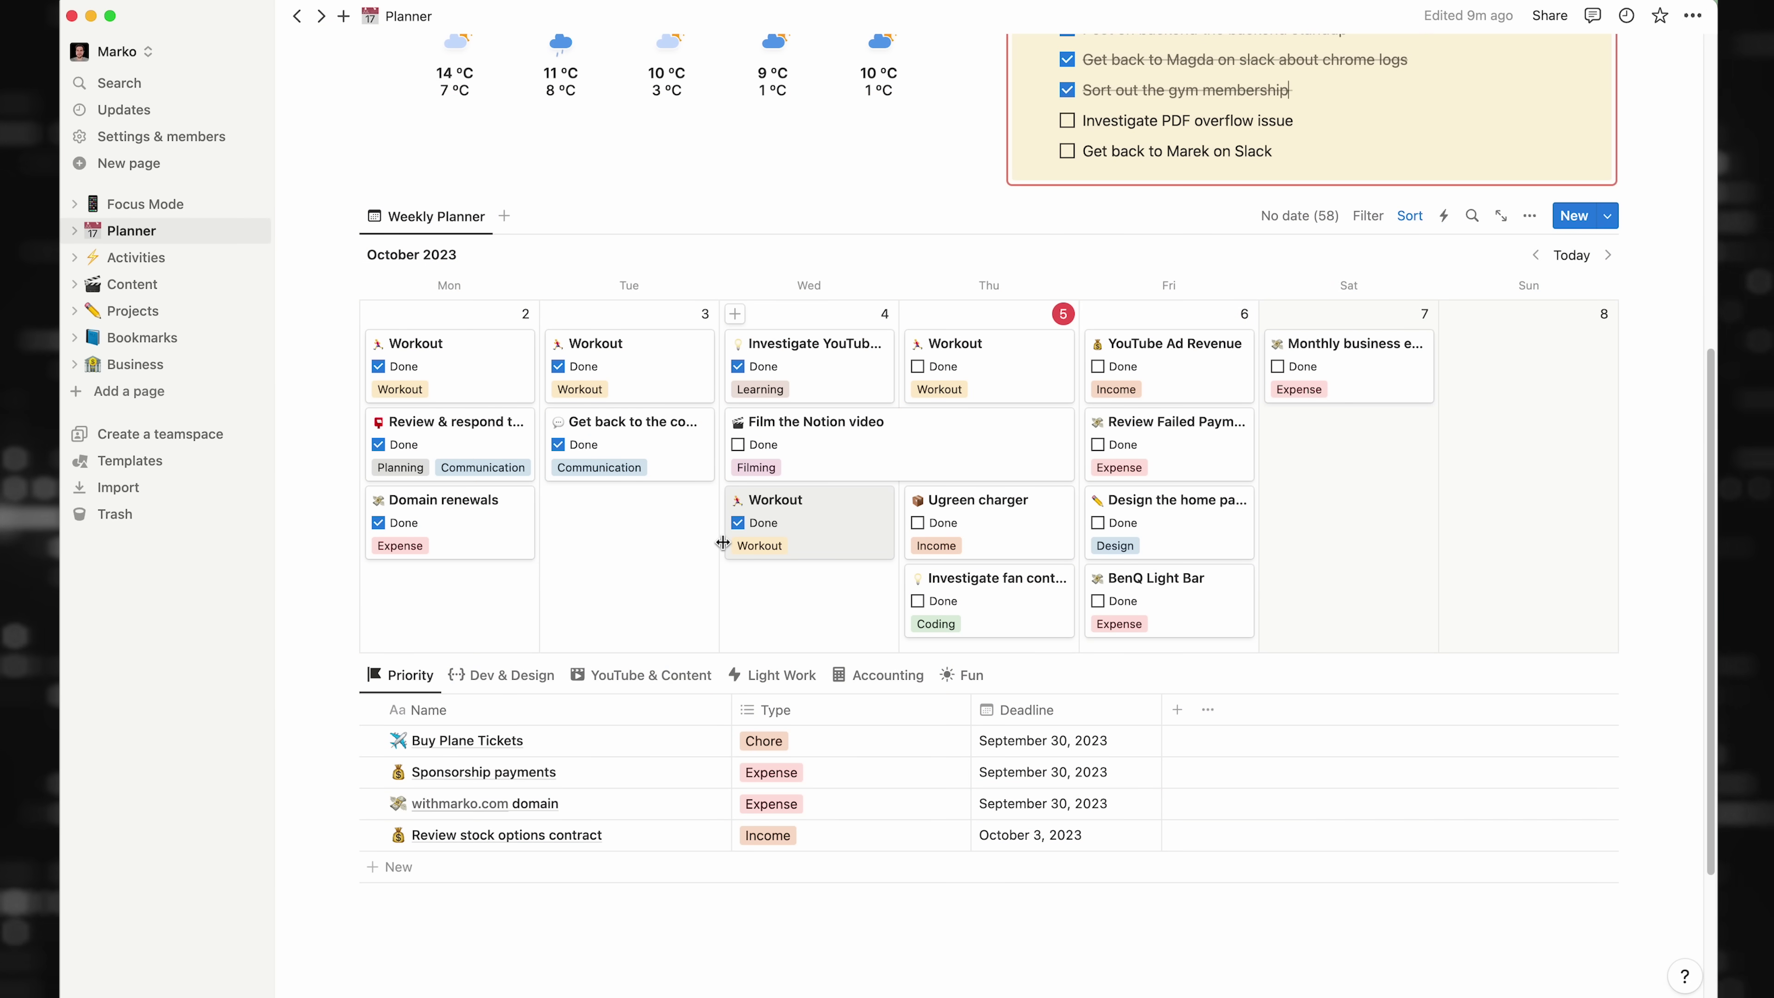
Move 'Design the home page' and 'BenQ Light Bar' from Friday to Saturday, October 7
drag(1198, 528, 1348, 450)
drag(1180, 538, 1348, 513)
scroll(908, 447, down, 3)
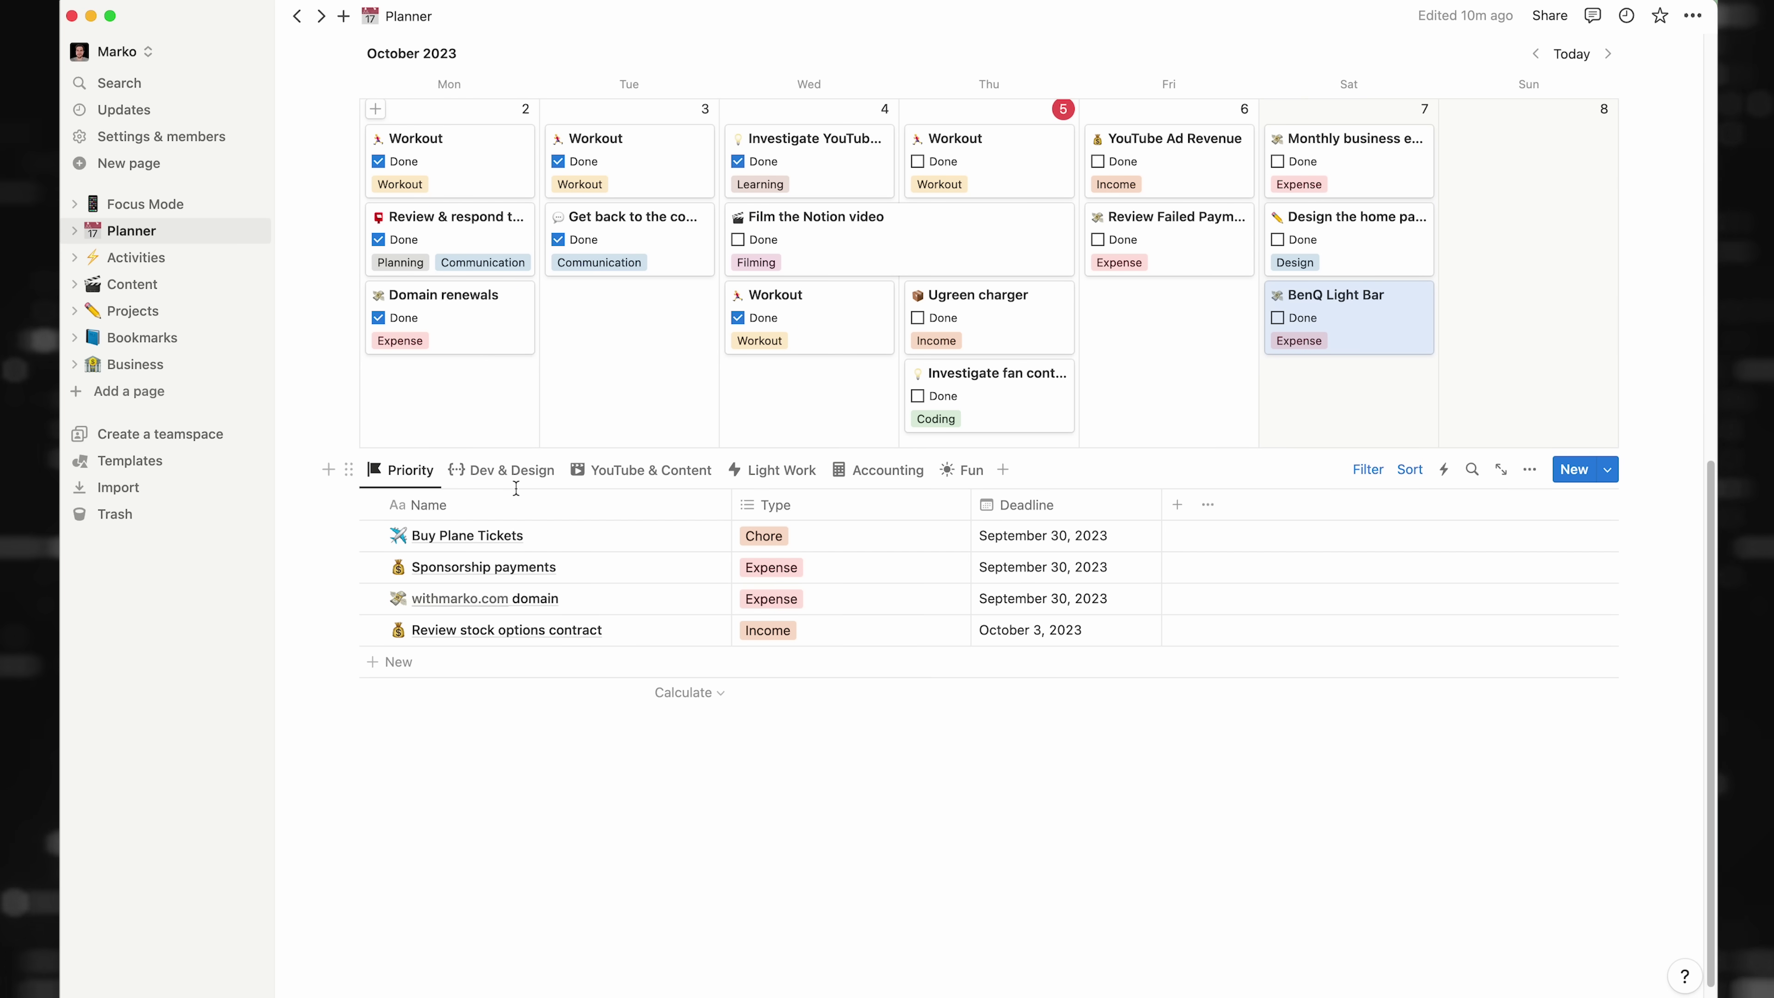
Check the calendar's layout settings and drag 'Design a UX for multiple layouts' onto Friday, October 6
click(1047, 399)
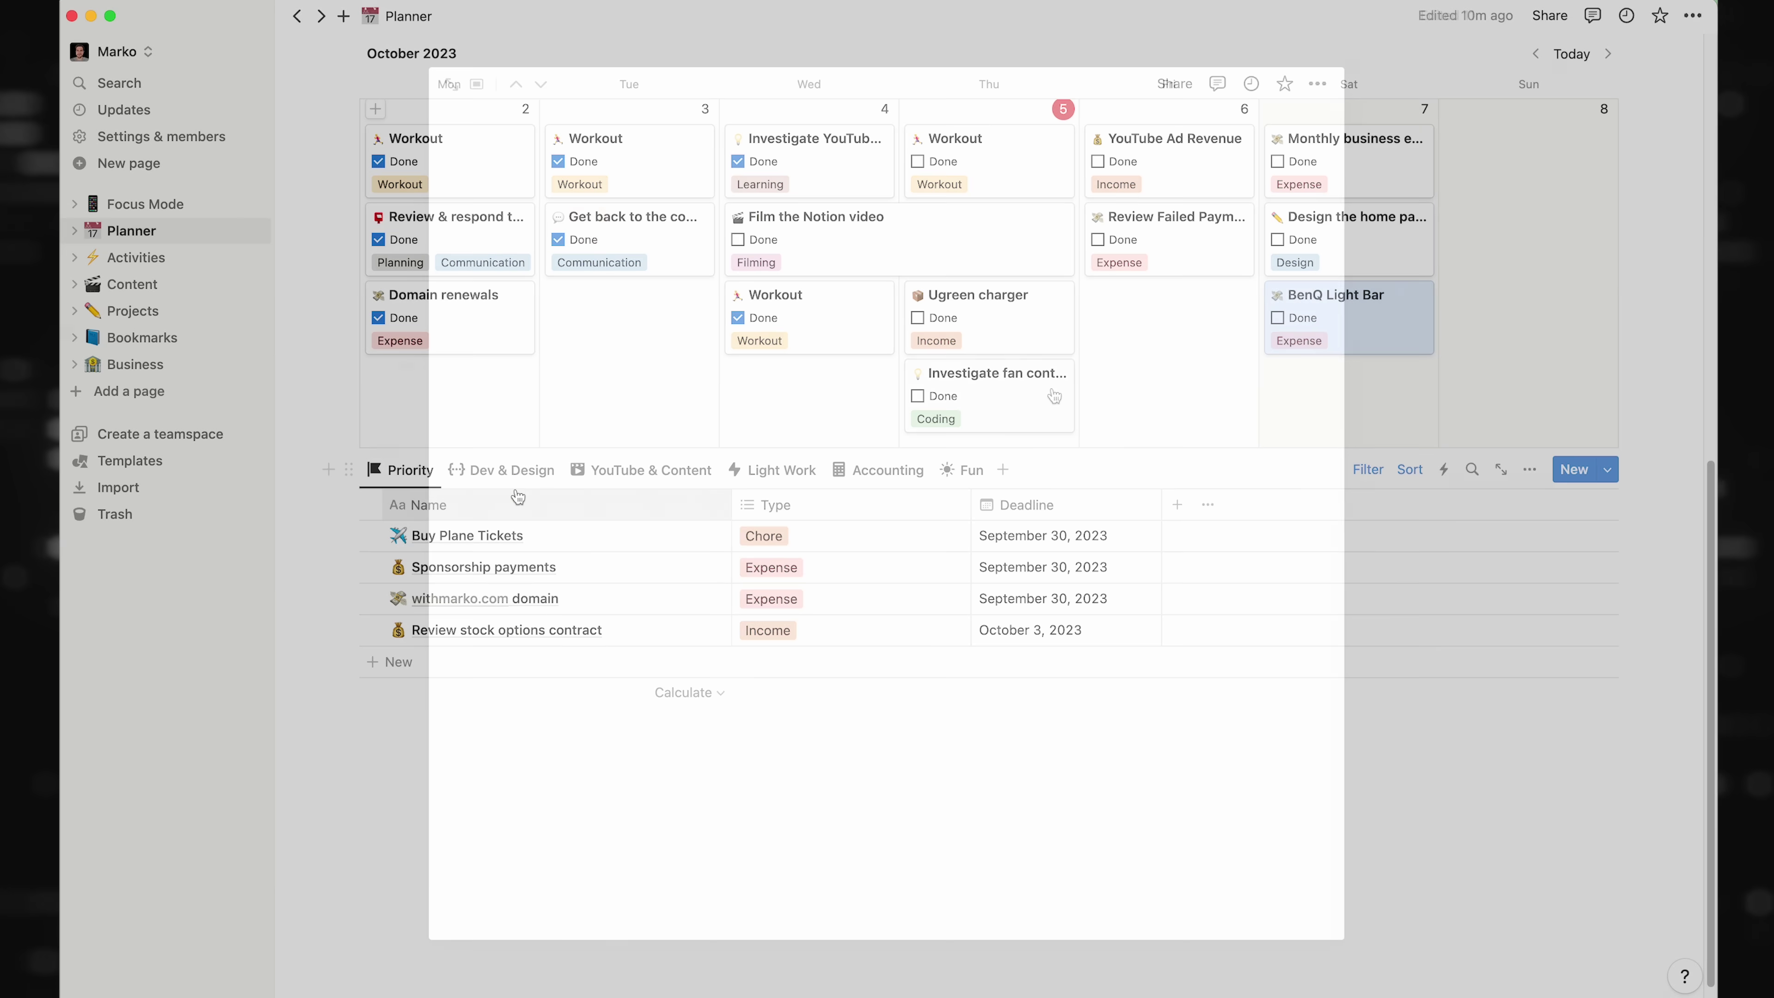
scroll(835, 454, down, 1)
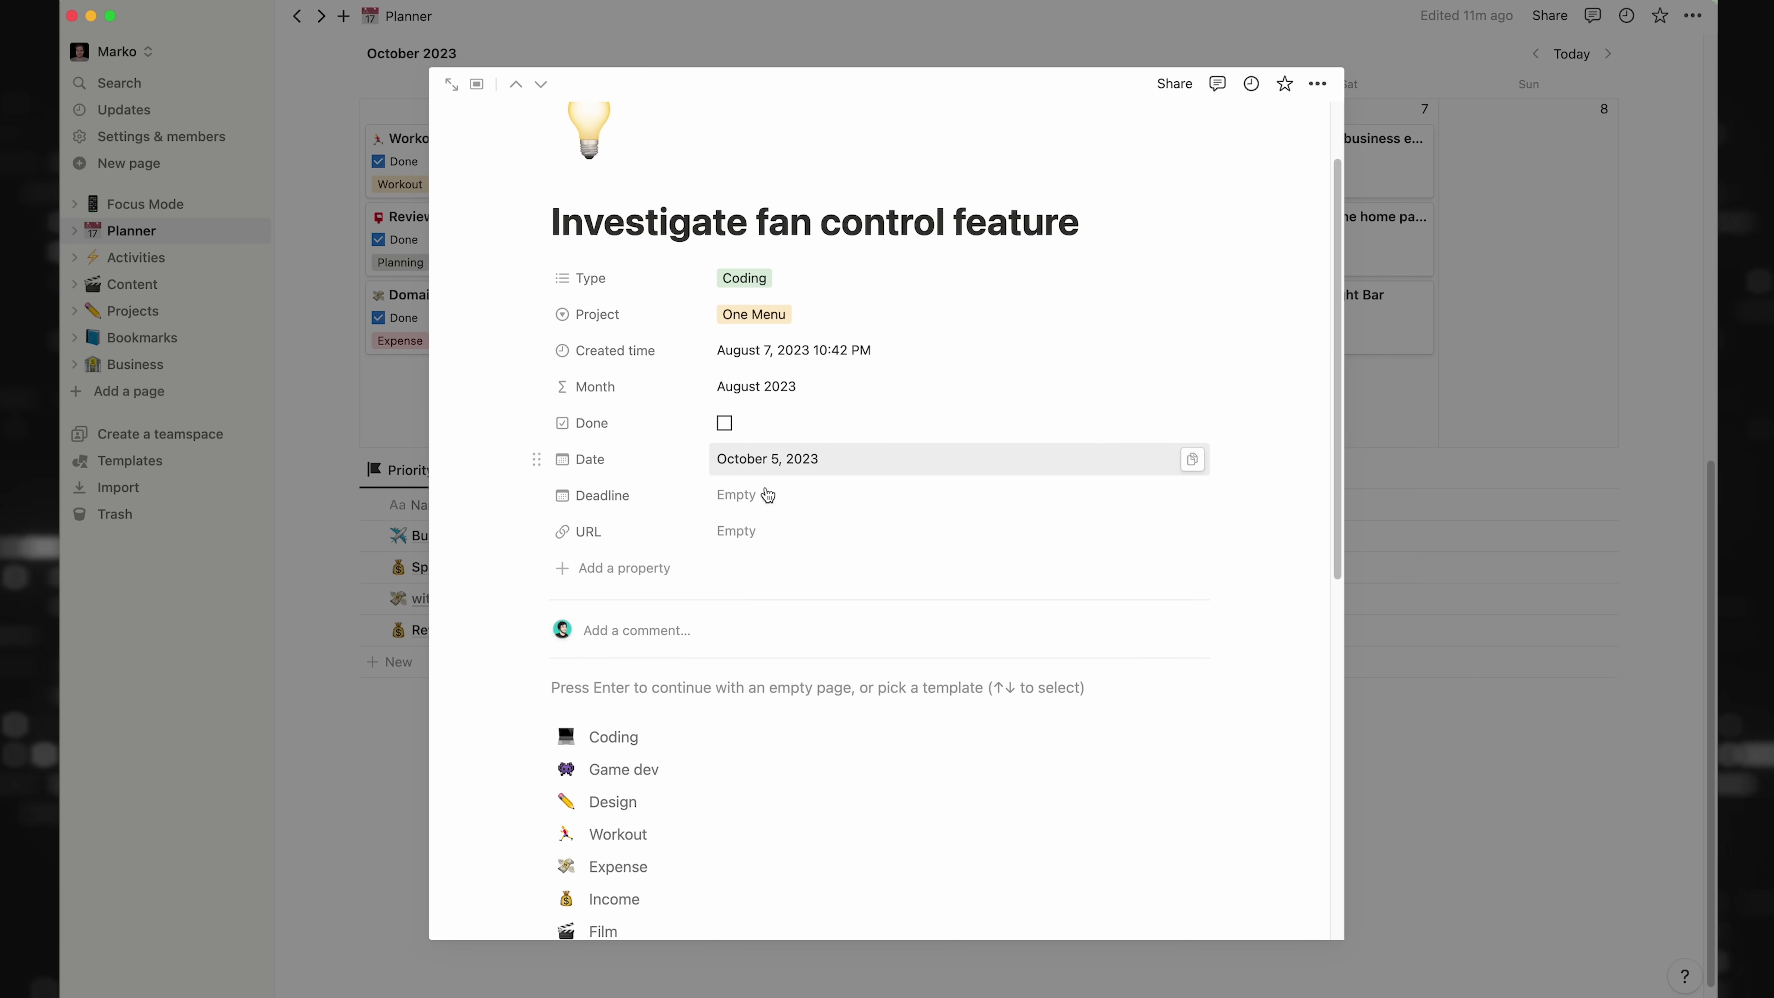
click(1417, 416)
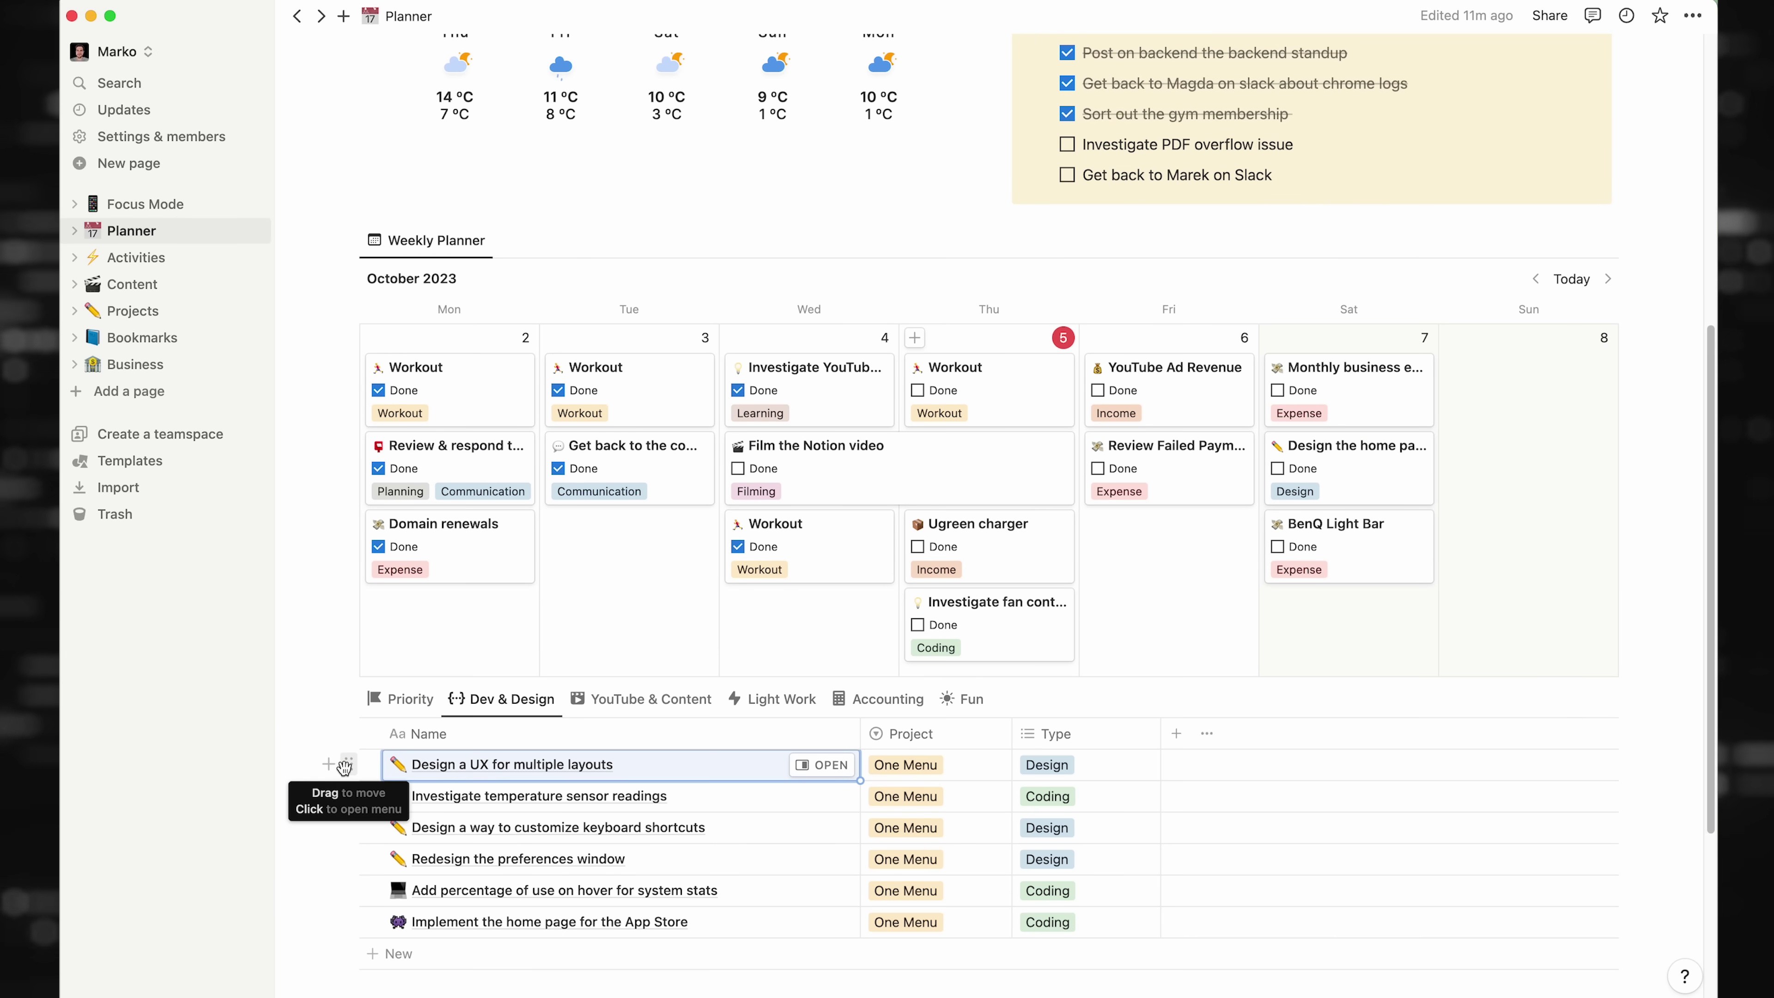
drag(344, 767, 1180, 552)
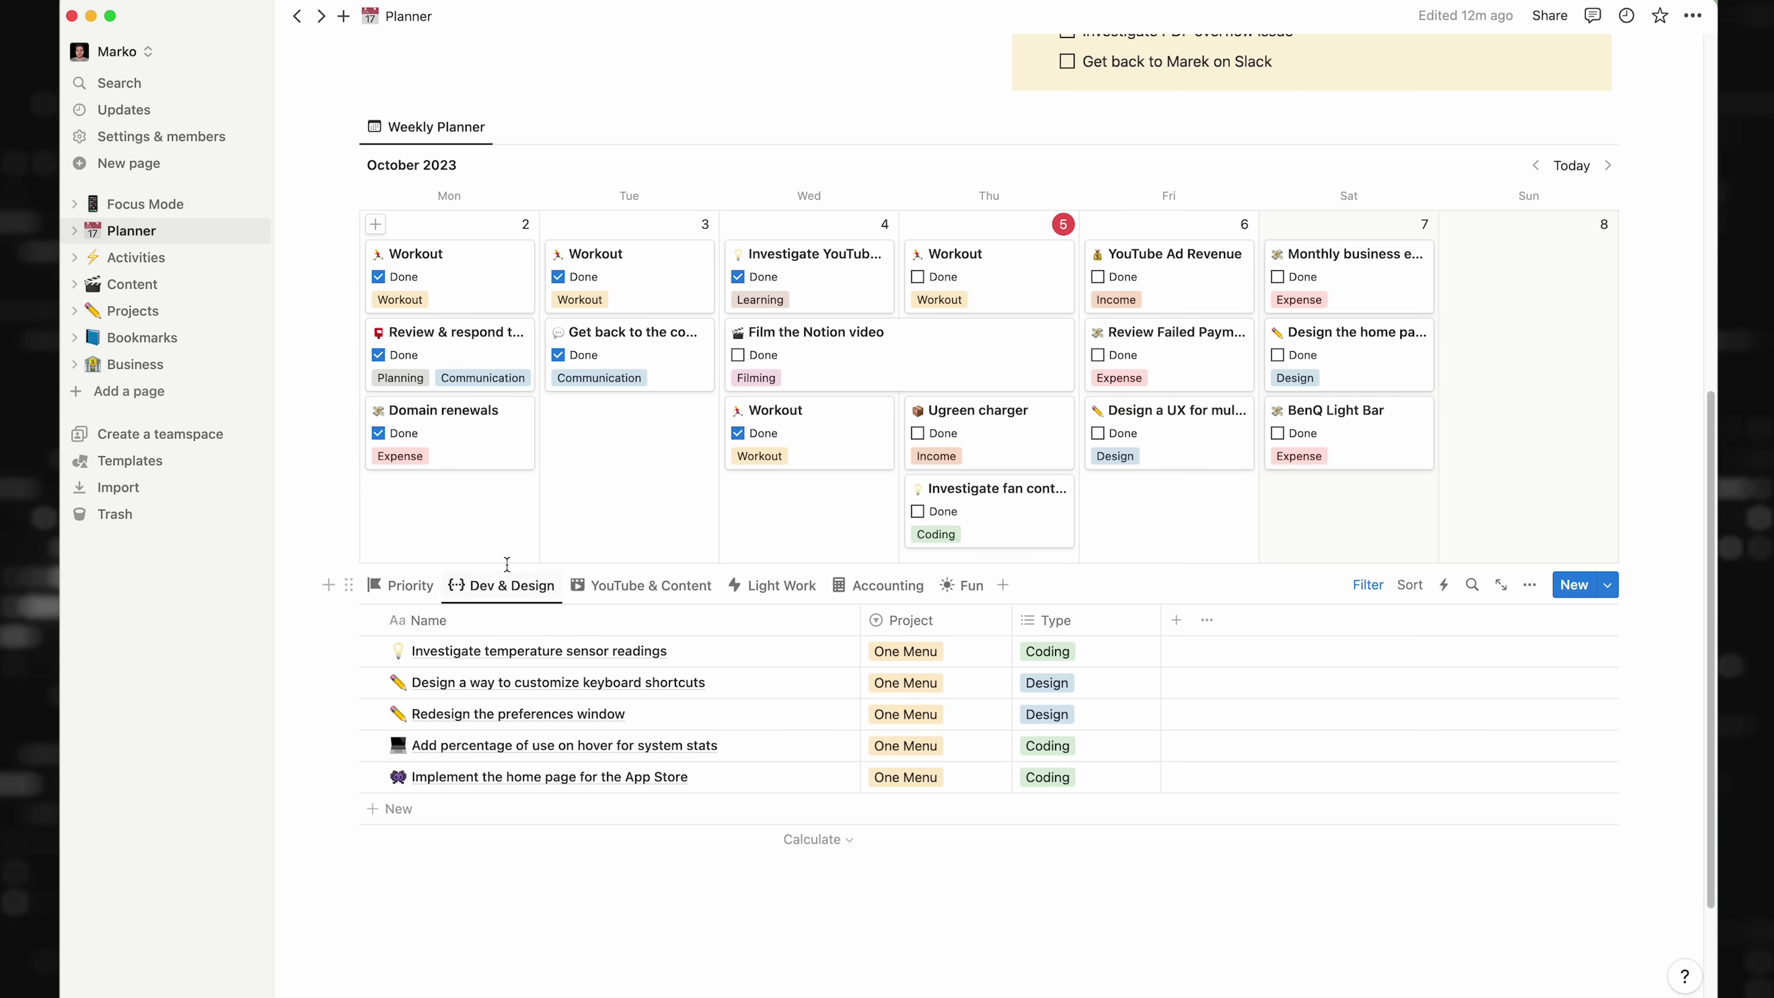
Check the Dev & Design view's filters and return 'Design a UX for multiple layouts' to the undated list
click(1367, 586)
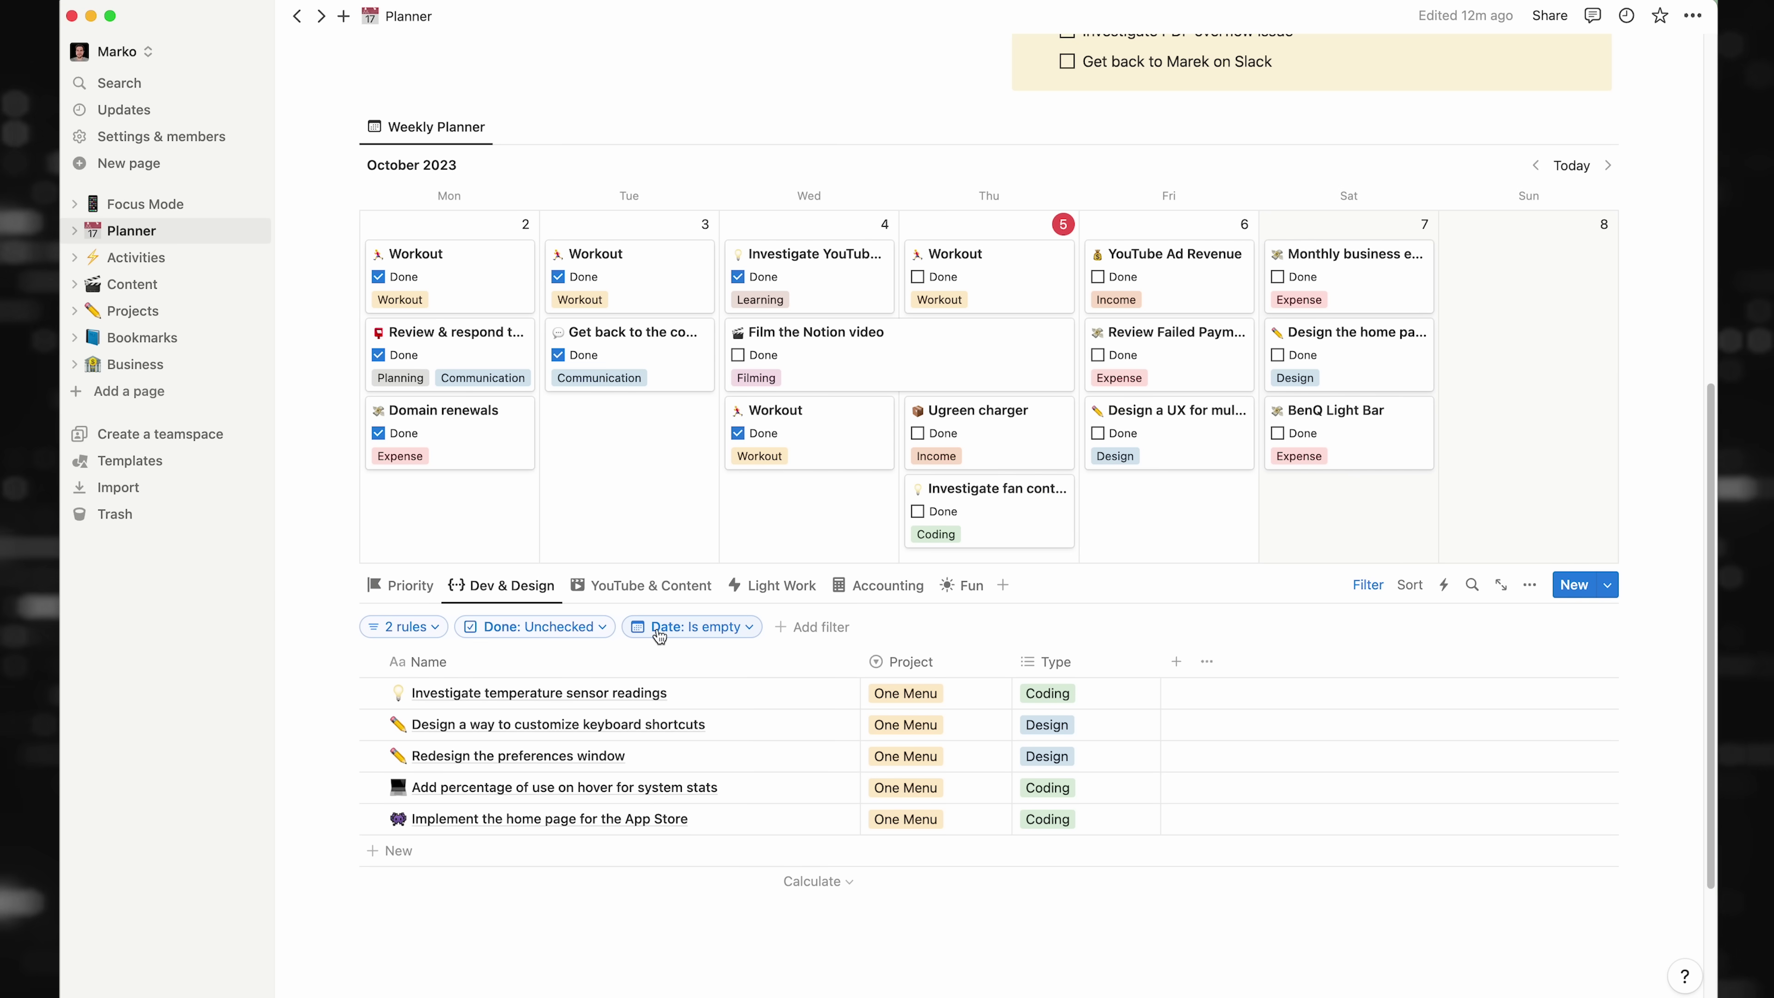
drag(1172, 454, 704, 695)
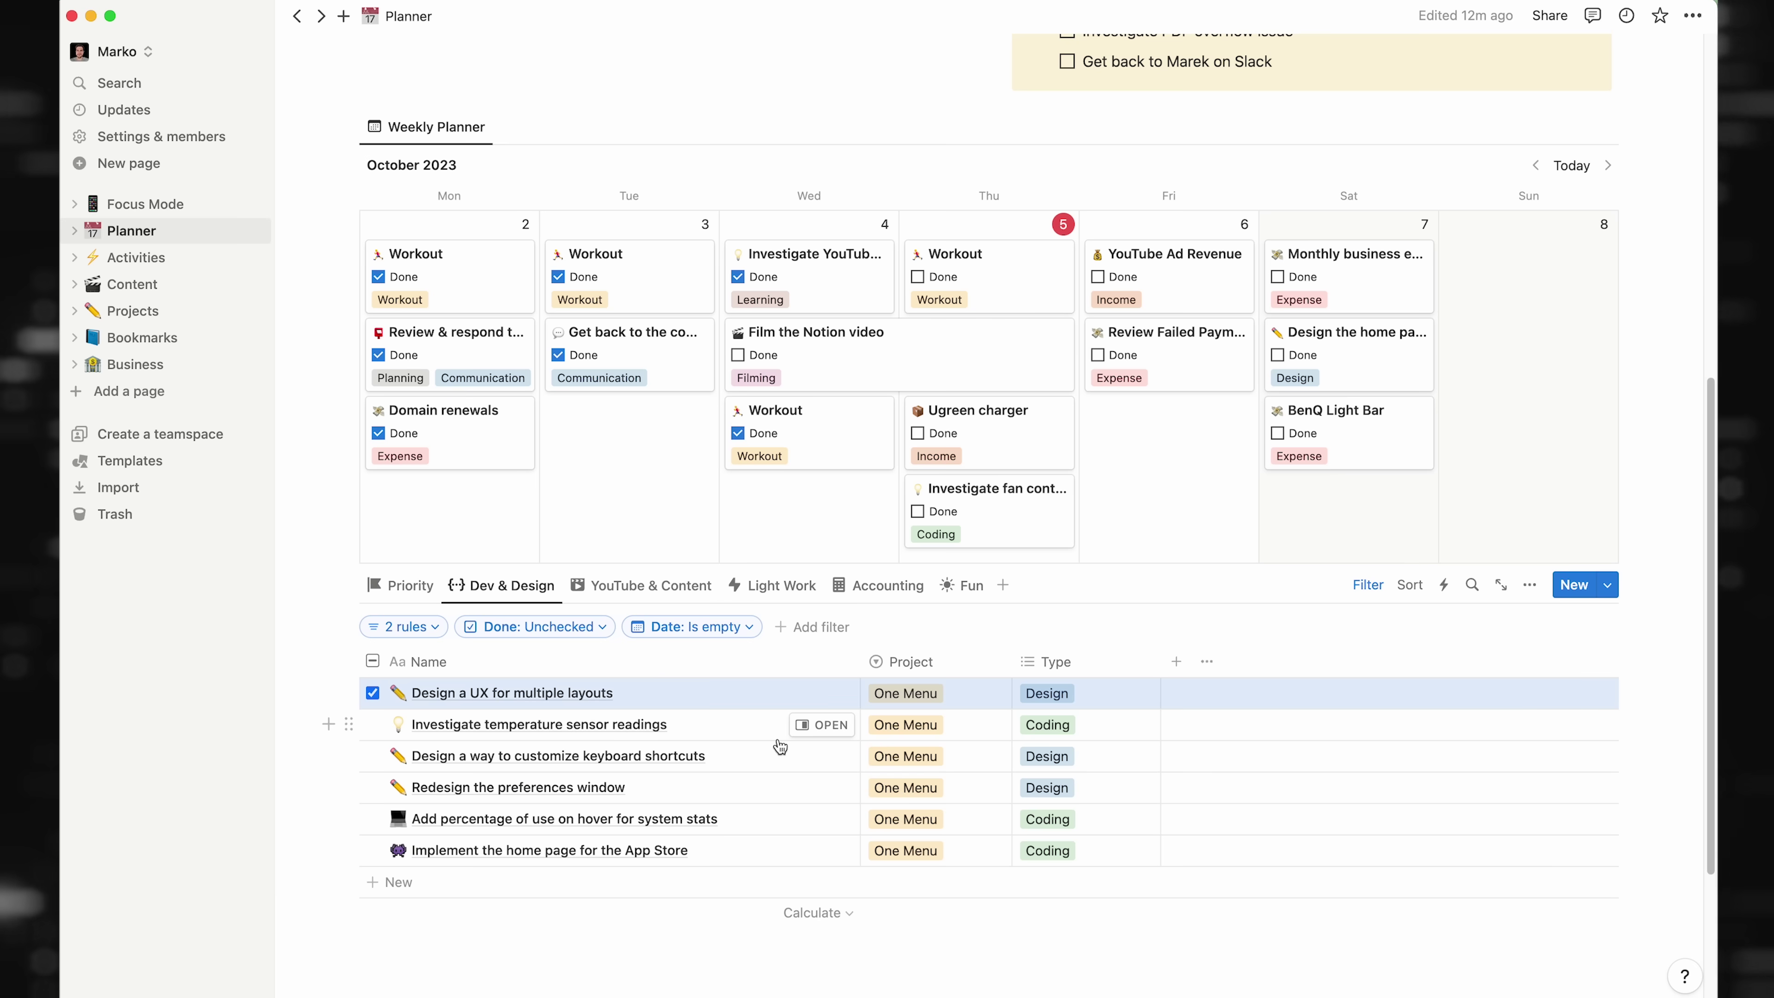
scroll(780, 745, down, 2)
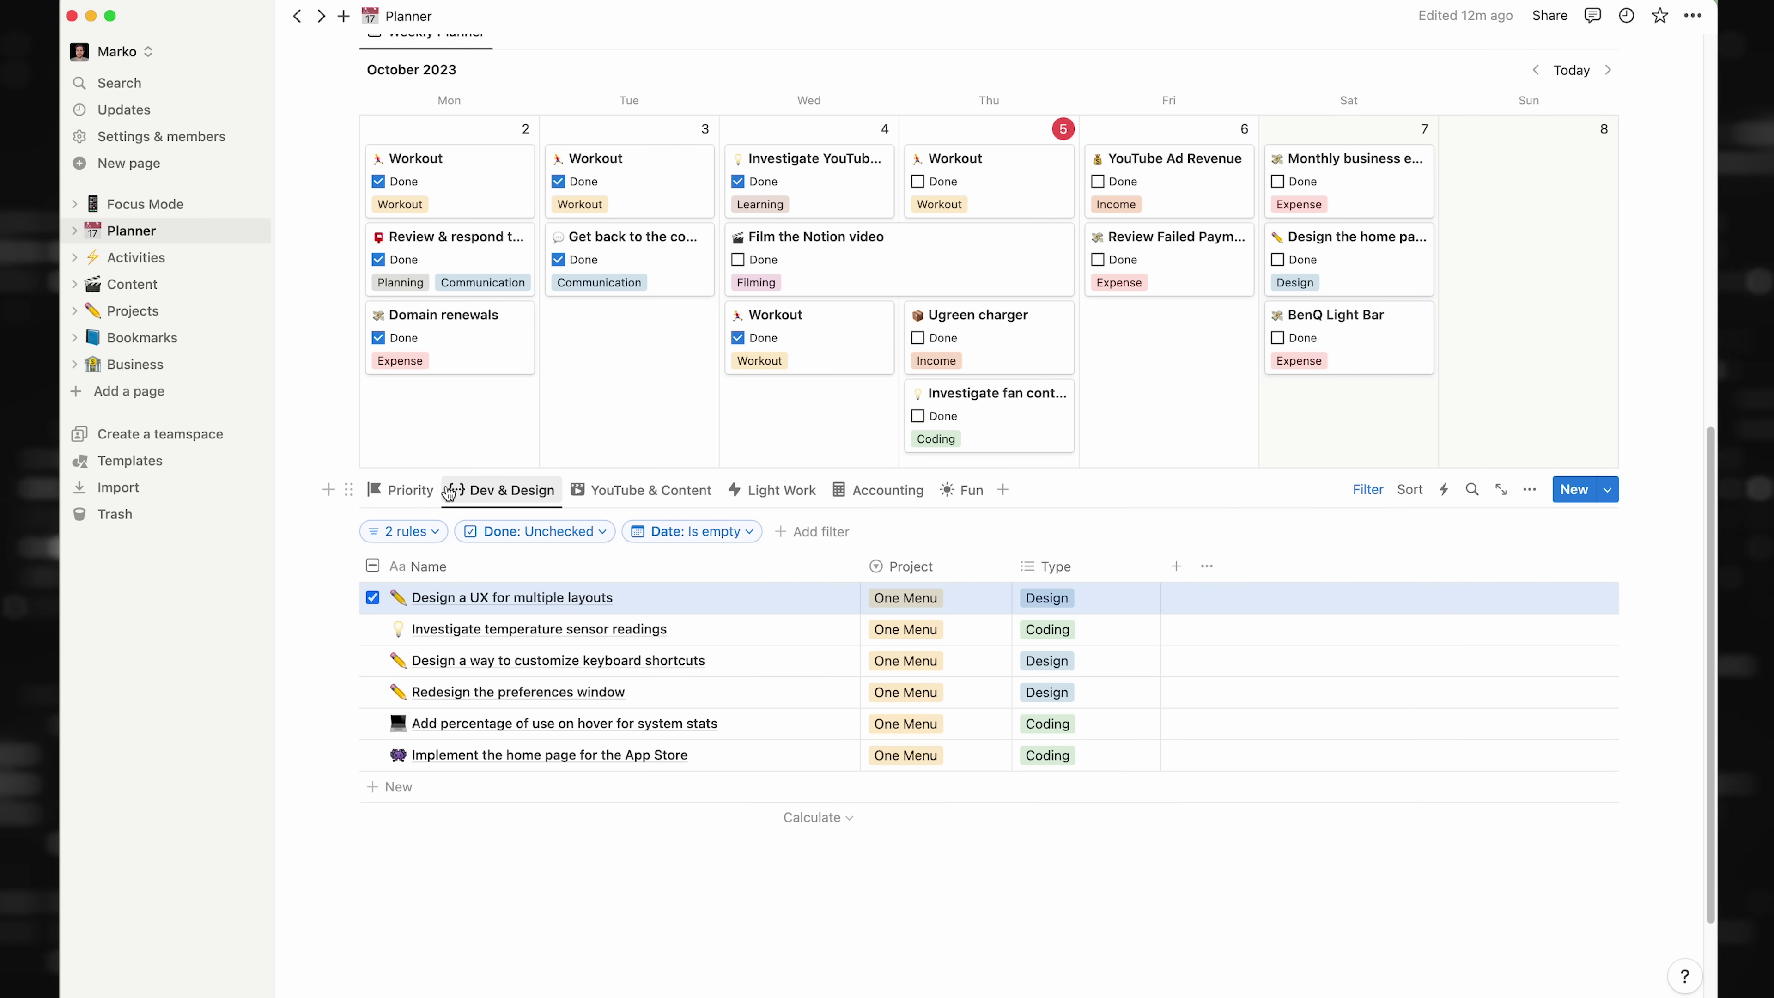
Show Priority tasks, mark Thursday's Workout done, and move BenQ Light Bar back to Friday
click(407, 495)
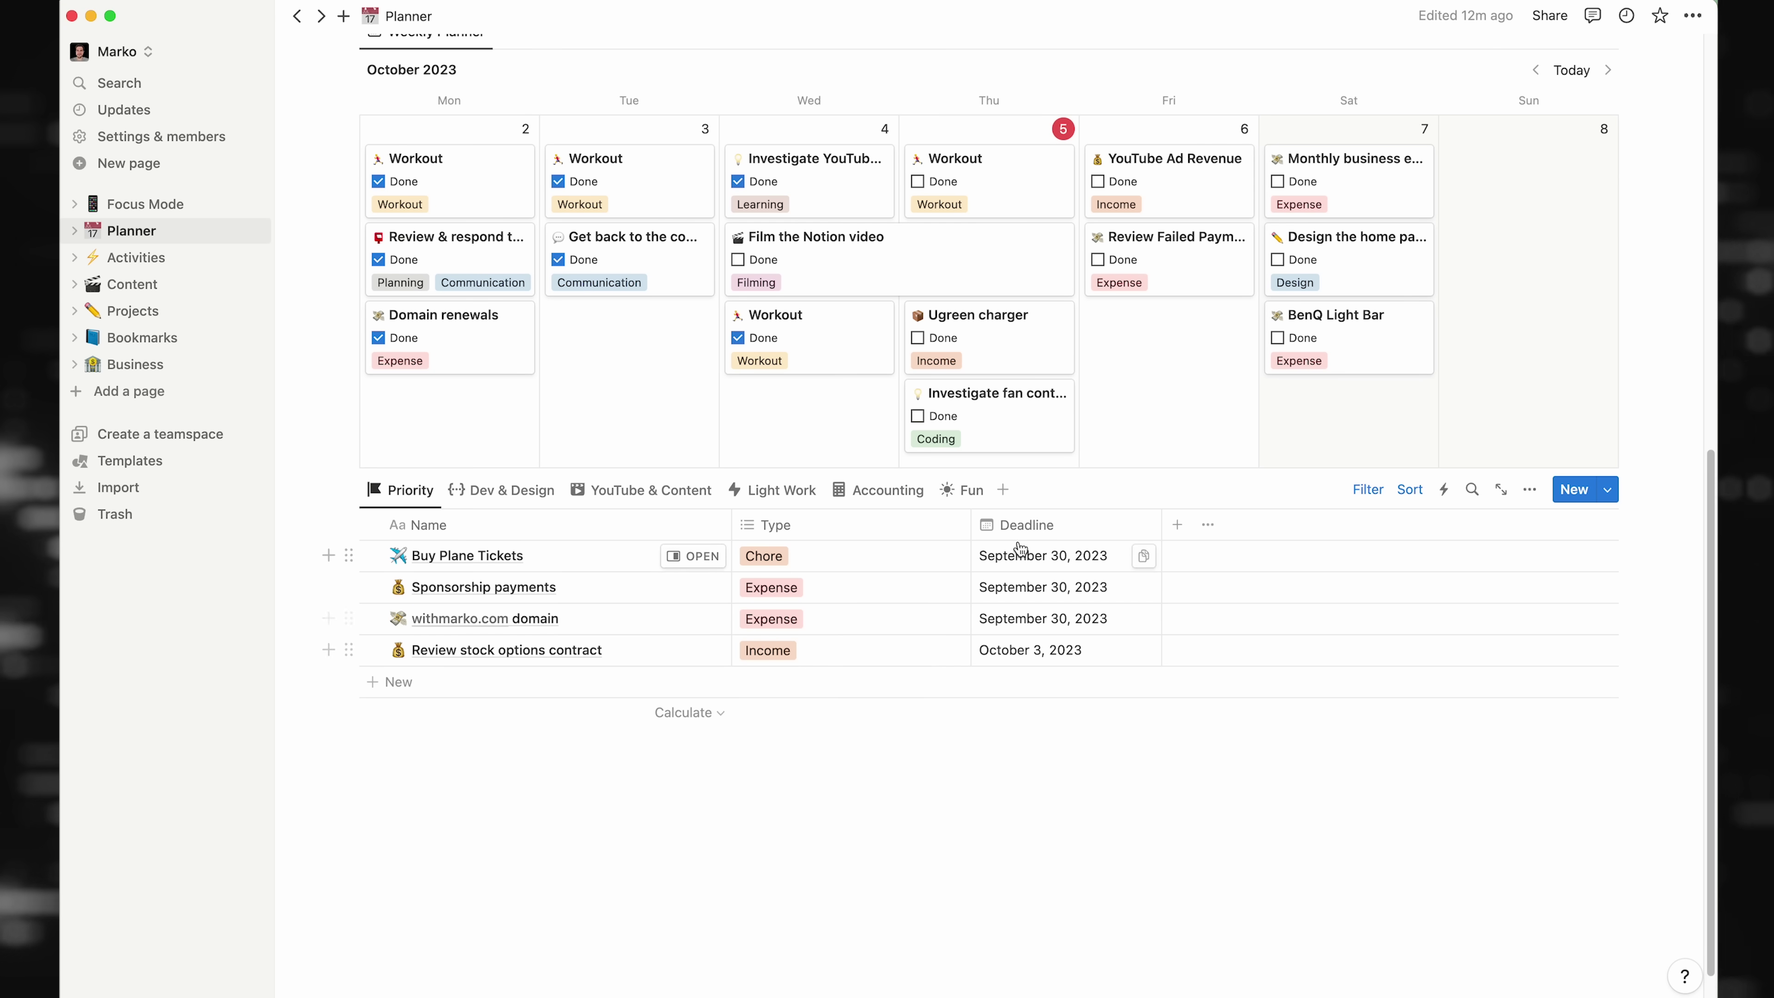
scroll(1019, 548, up, 3)
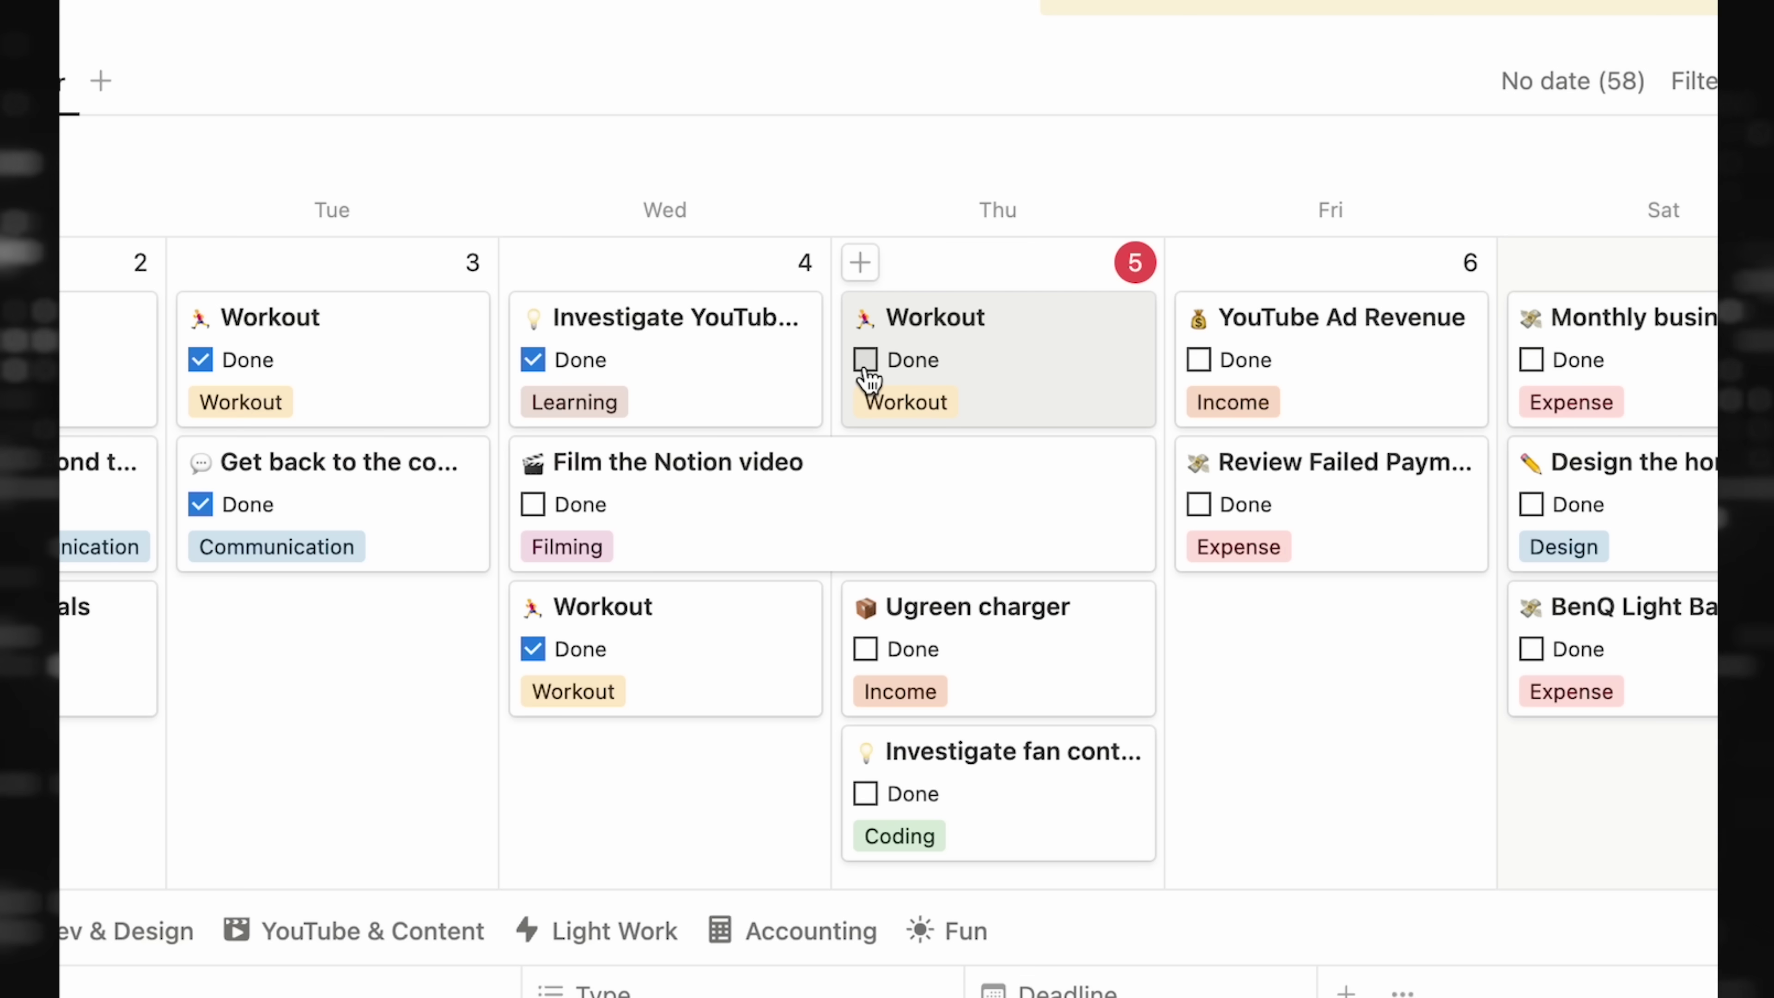
click(918, 405)
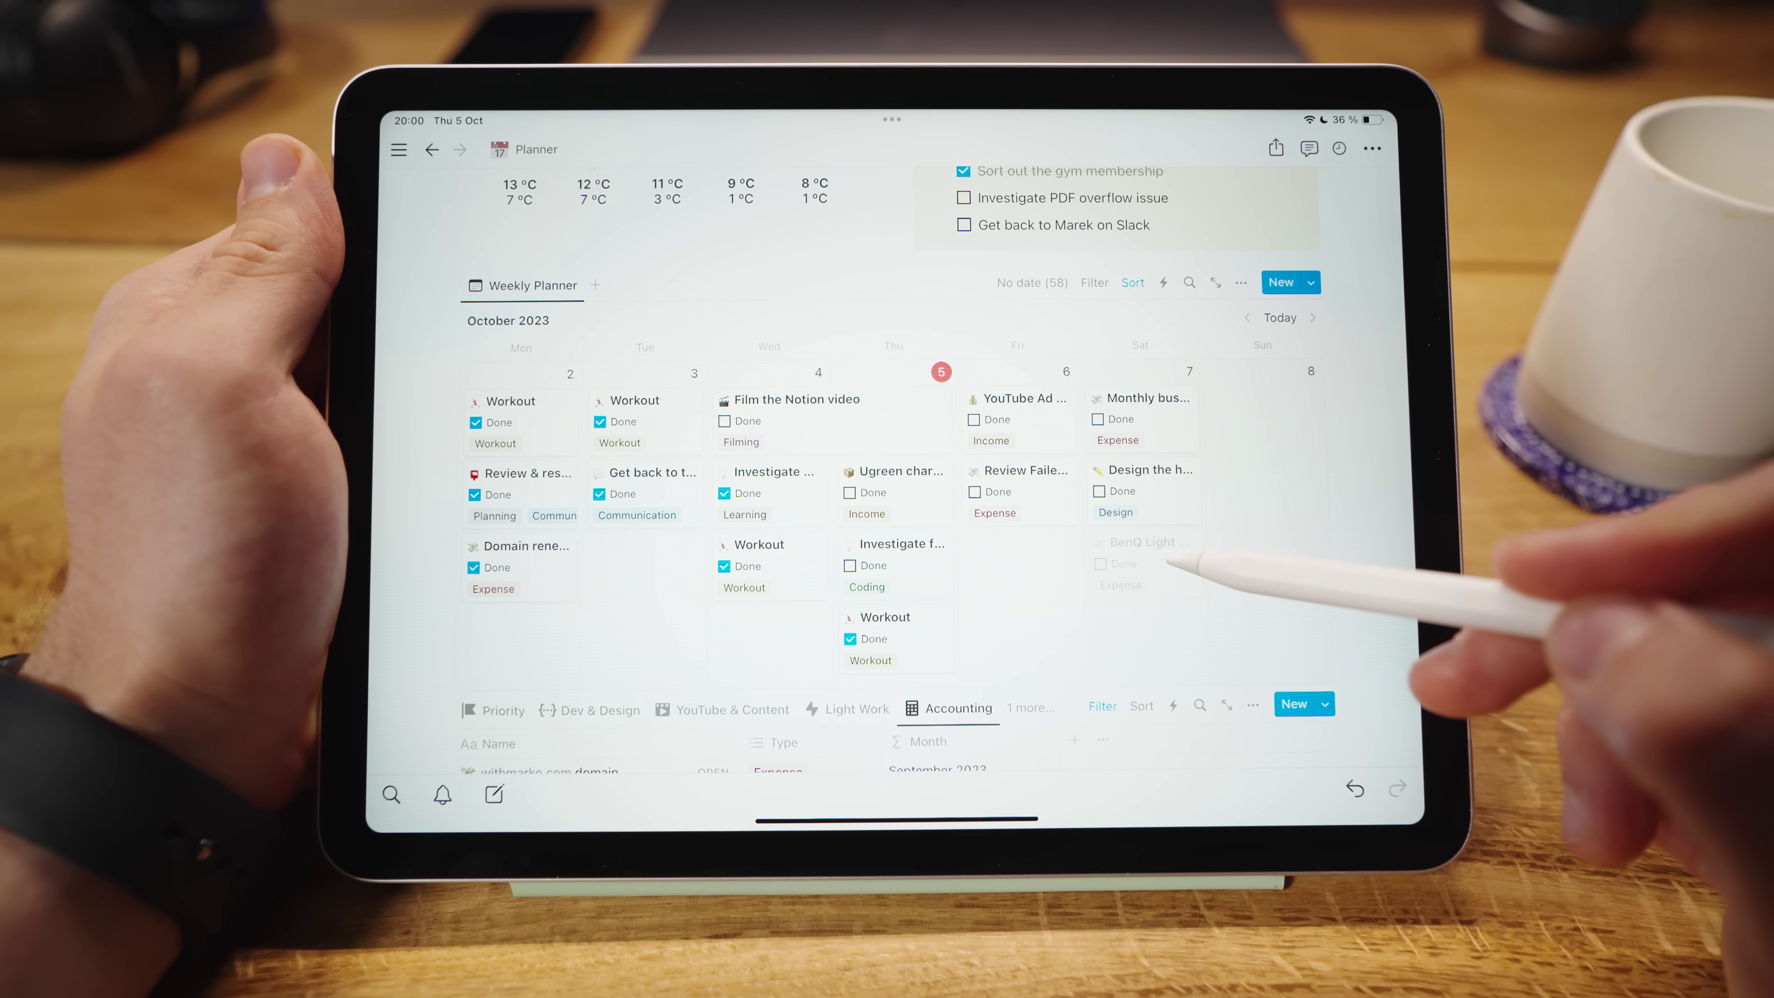
drag(1145, 549, 1040, 559)
Switch the table below the weekly calendar to the Light Work tab
scroll(1292, 559, down, 2)
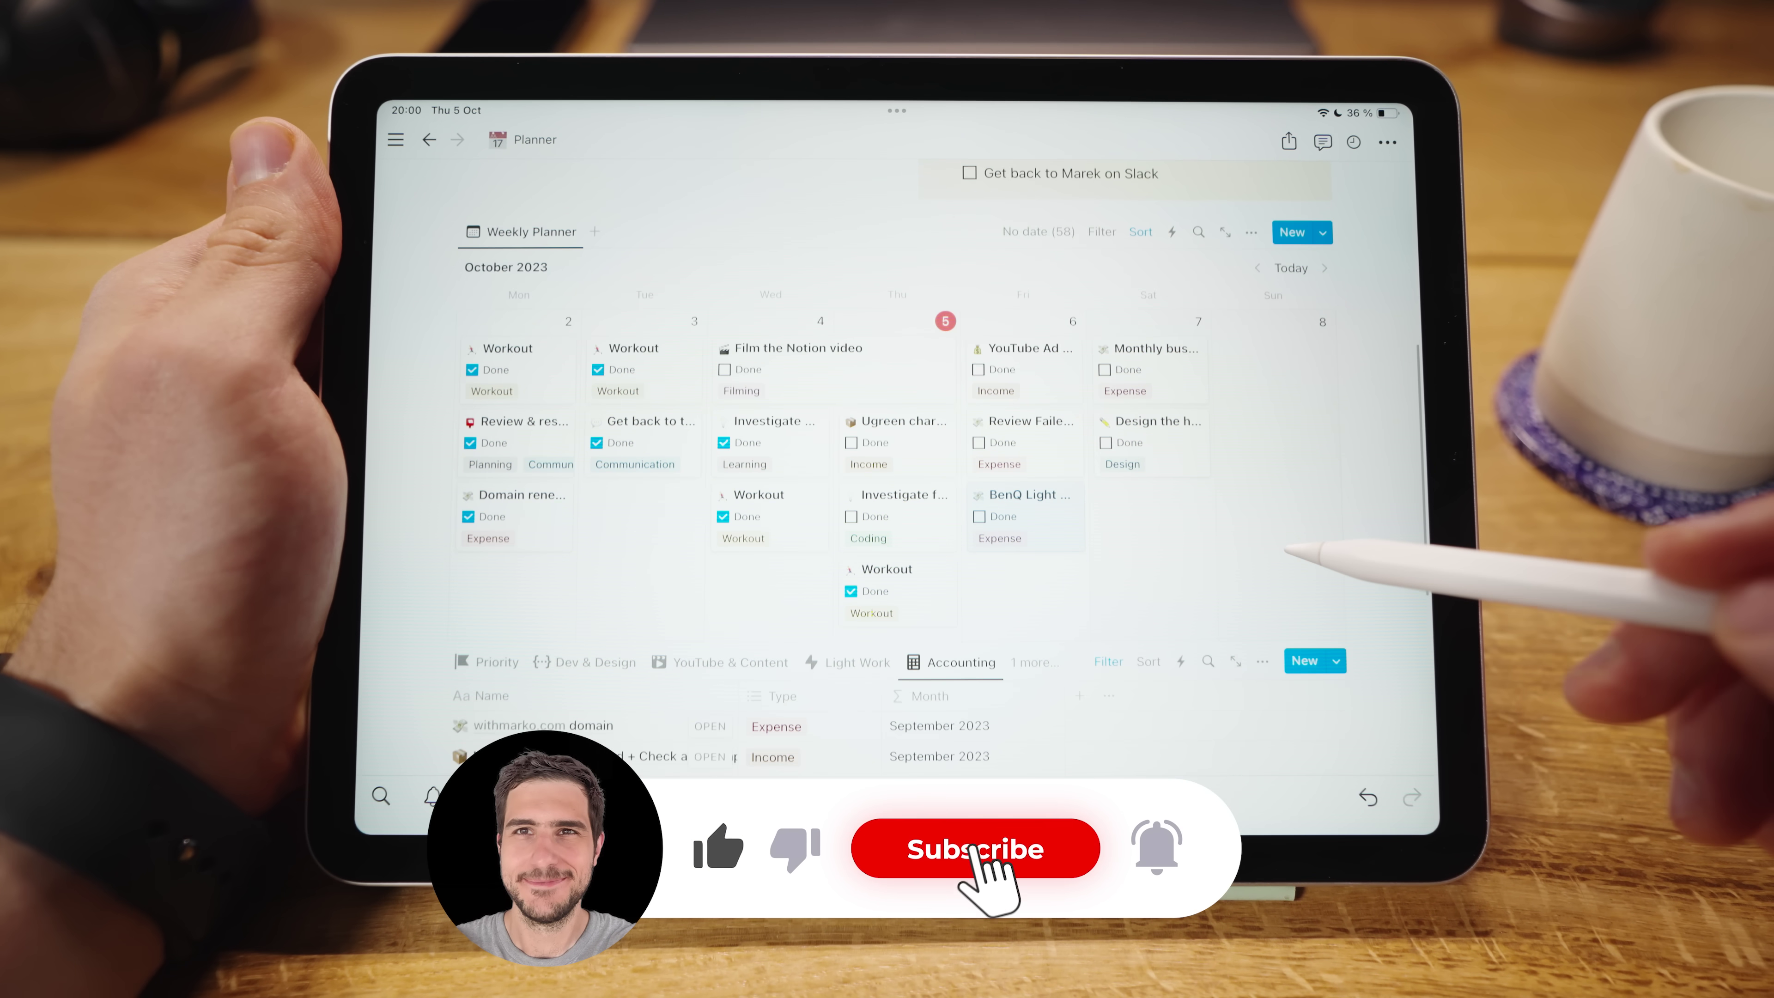
scroll(1290, 555, down, 3)
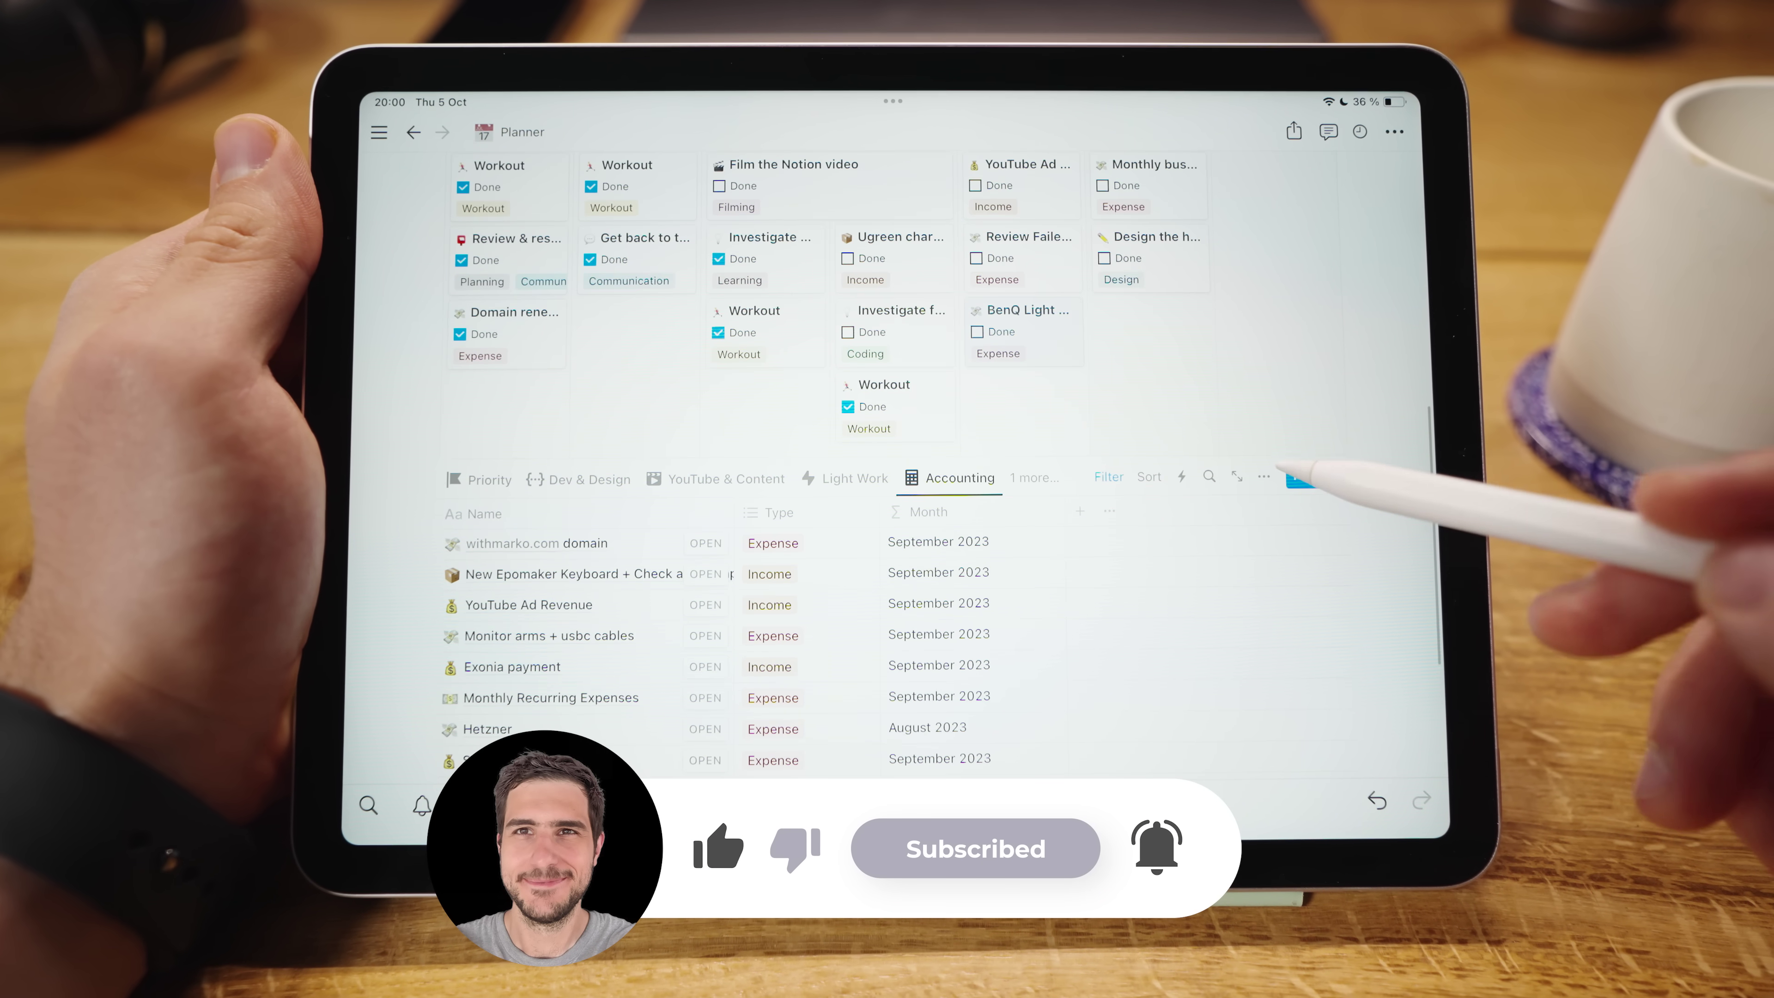
click(854, 478)
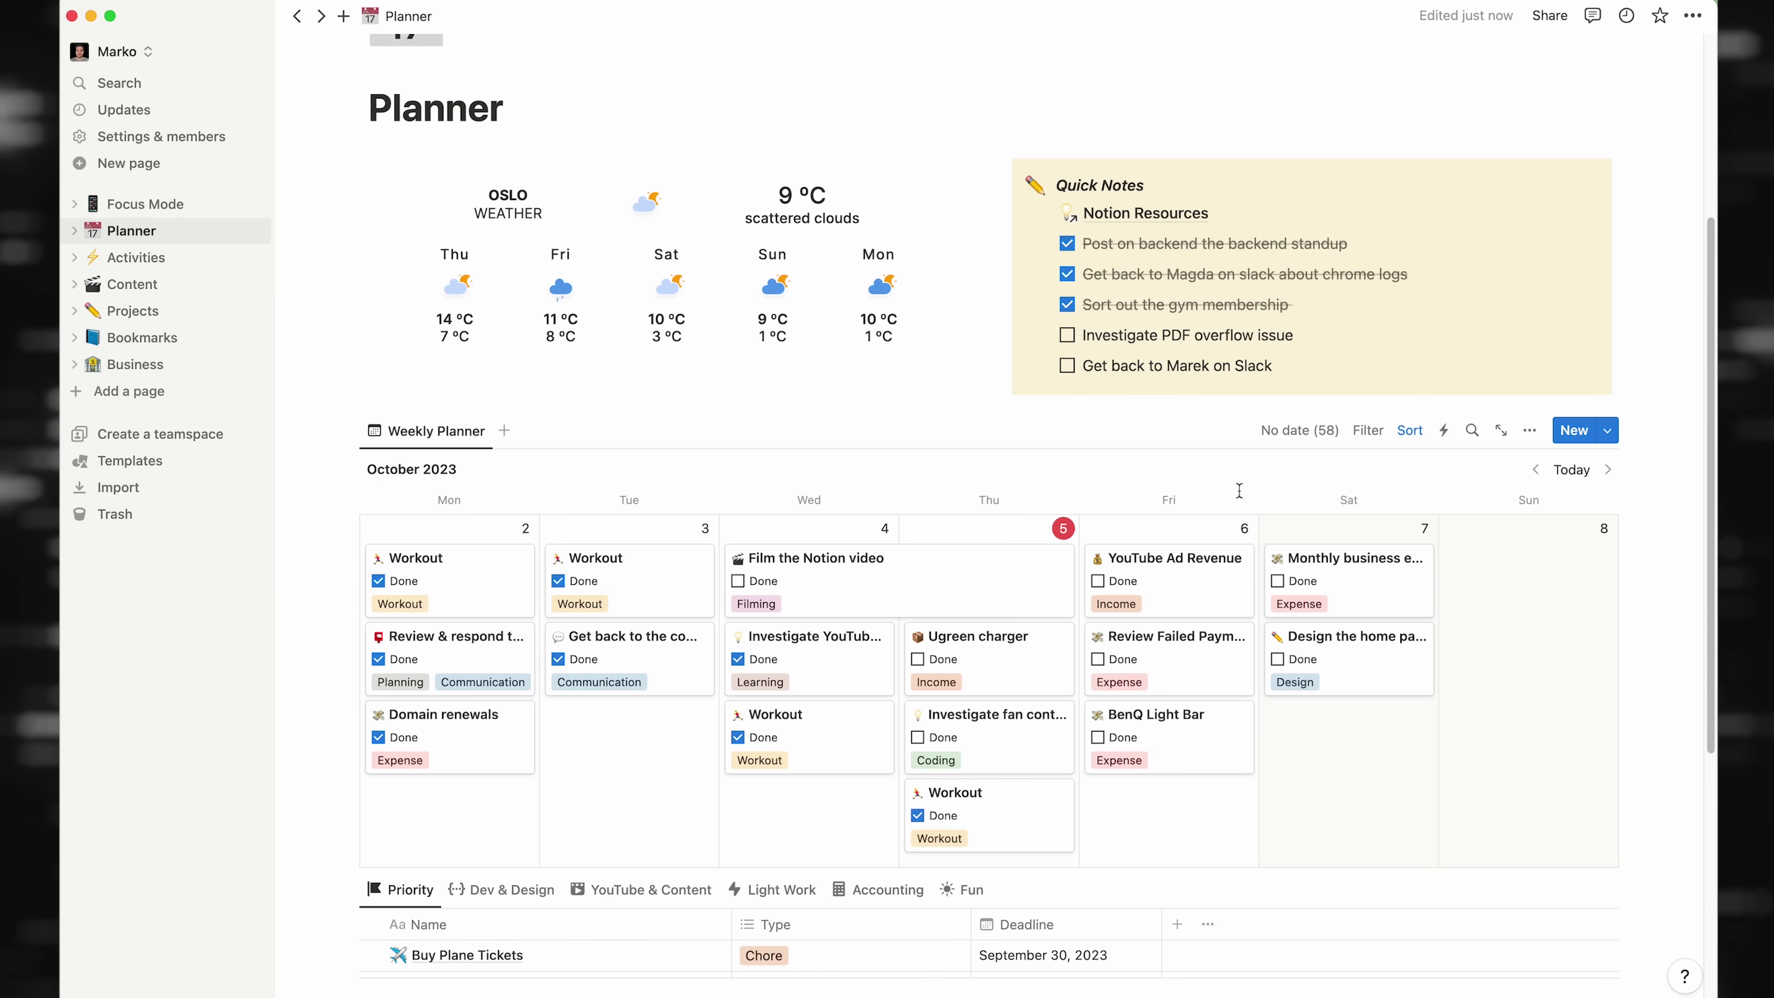
Check the Activities templates' repeat settings: Monthly business expenses monthly, Workout daily
click(1609, 433)
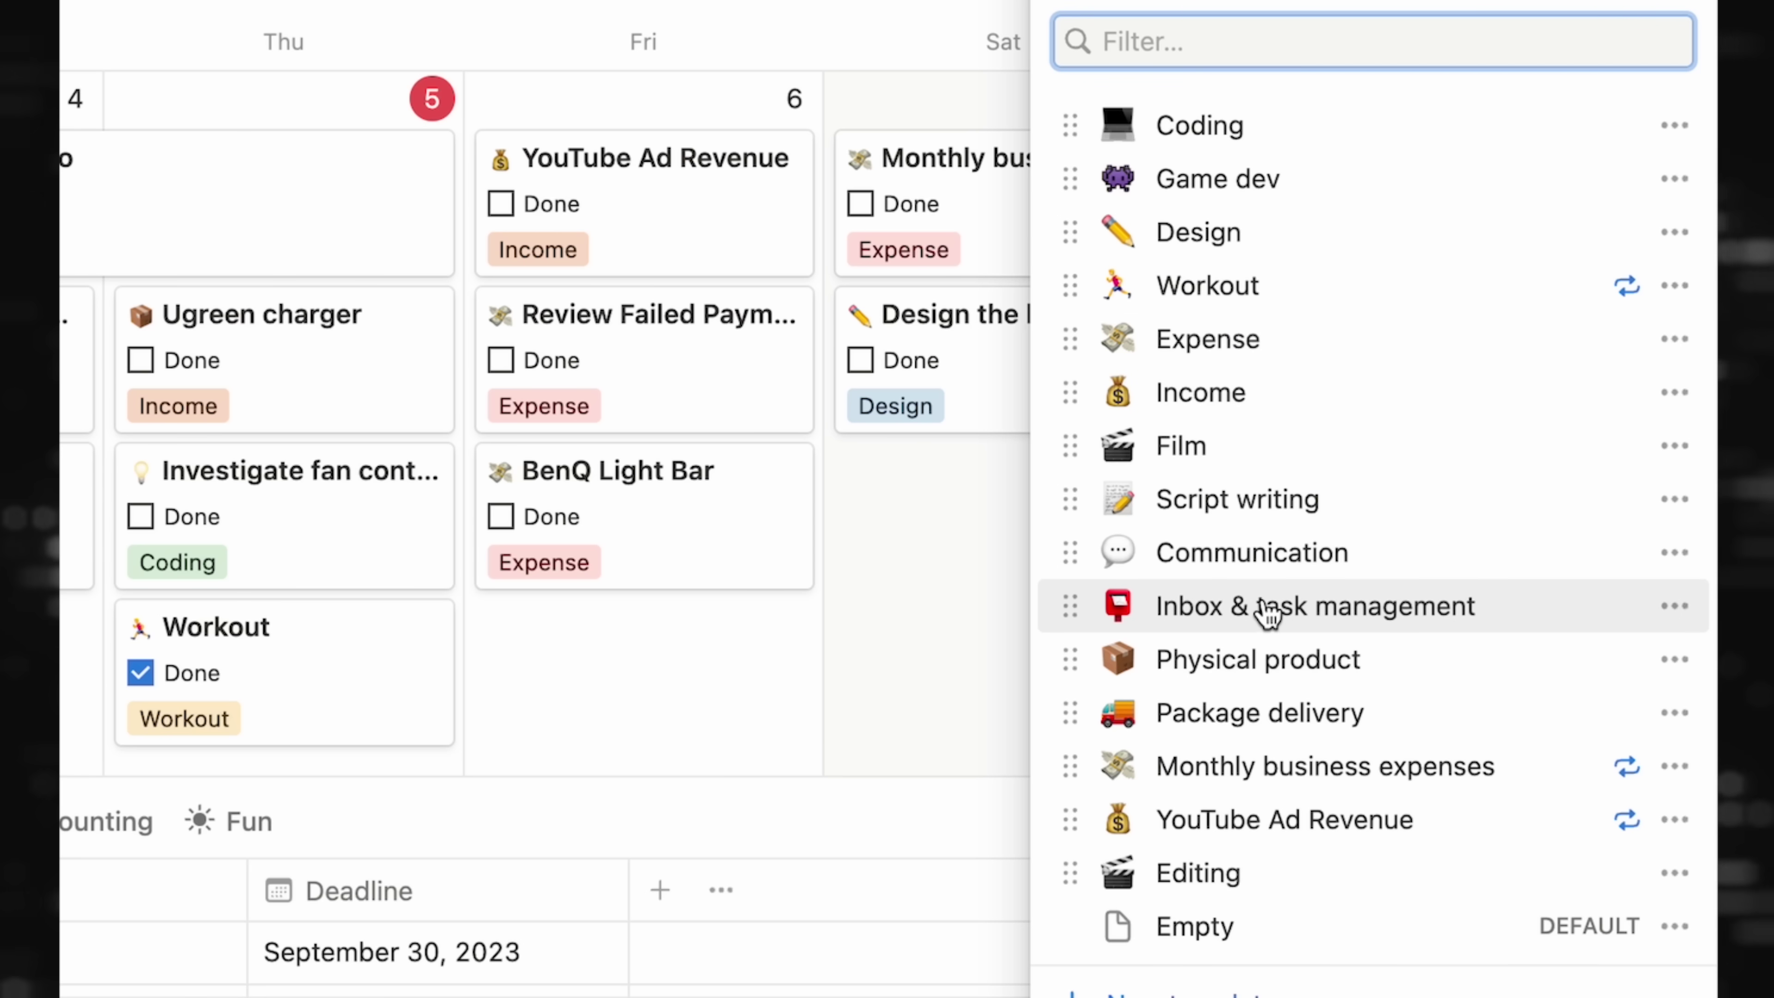
click(1676, 769)
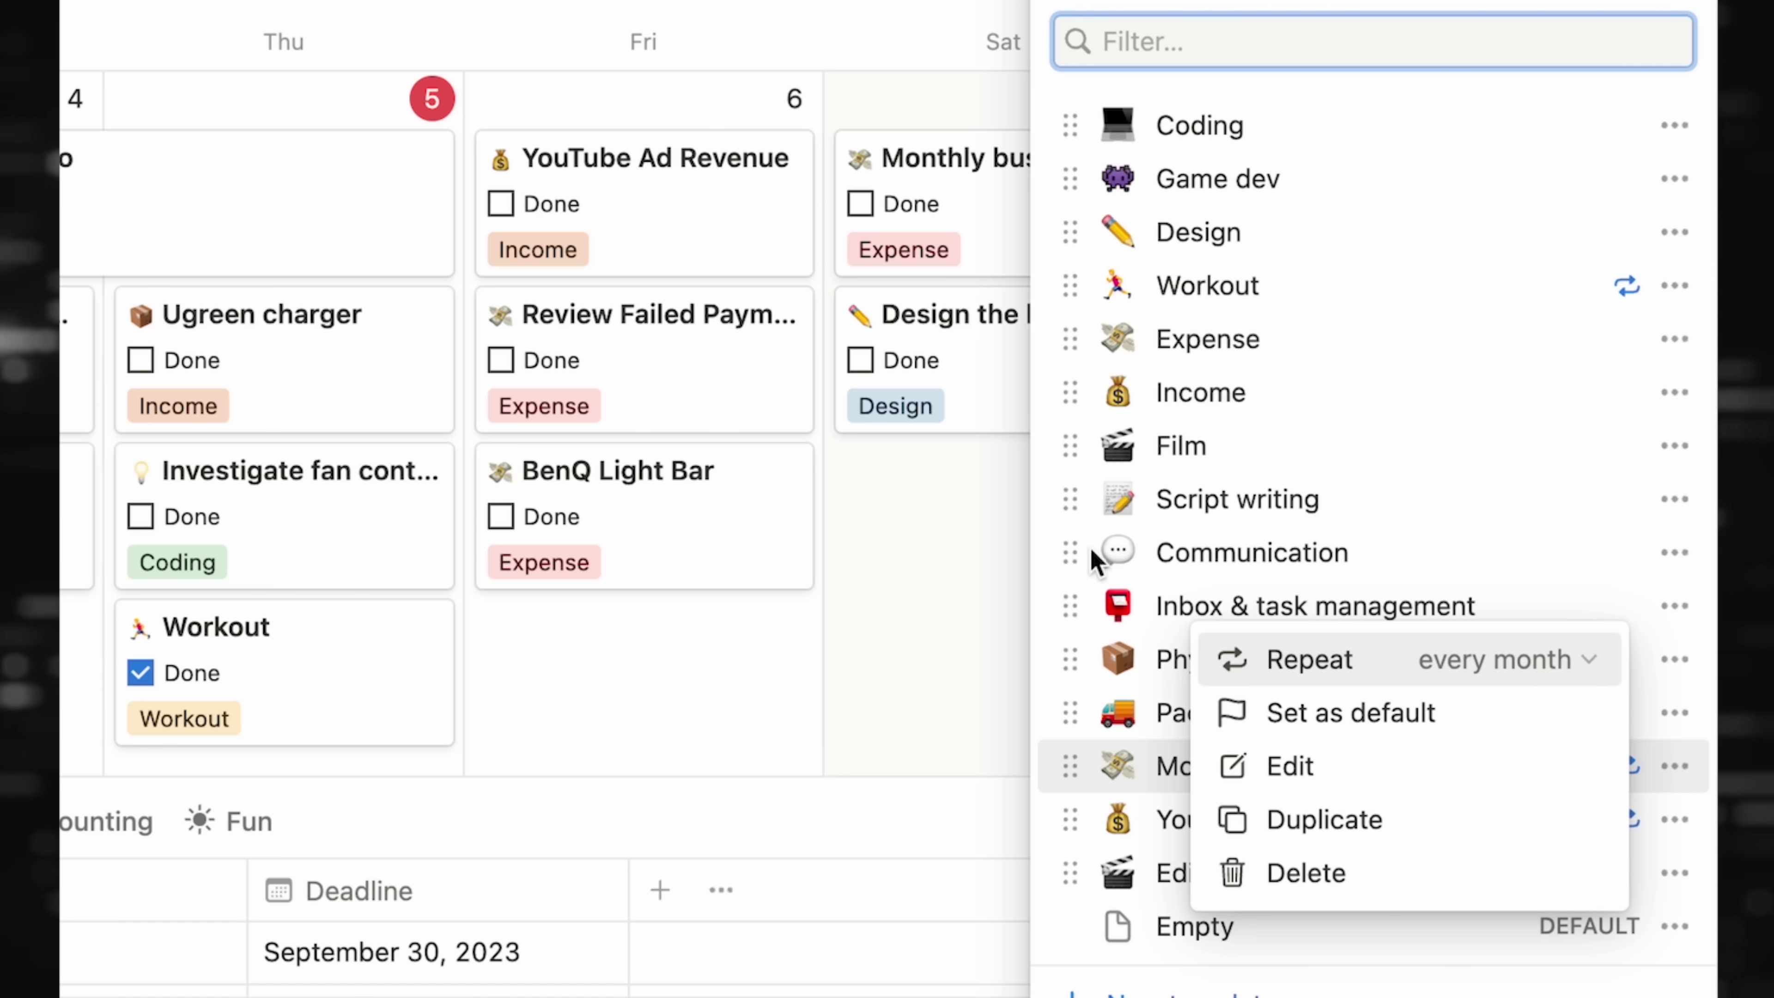
click(1072, 549)
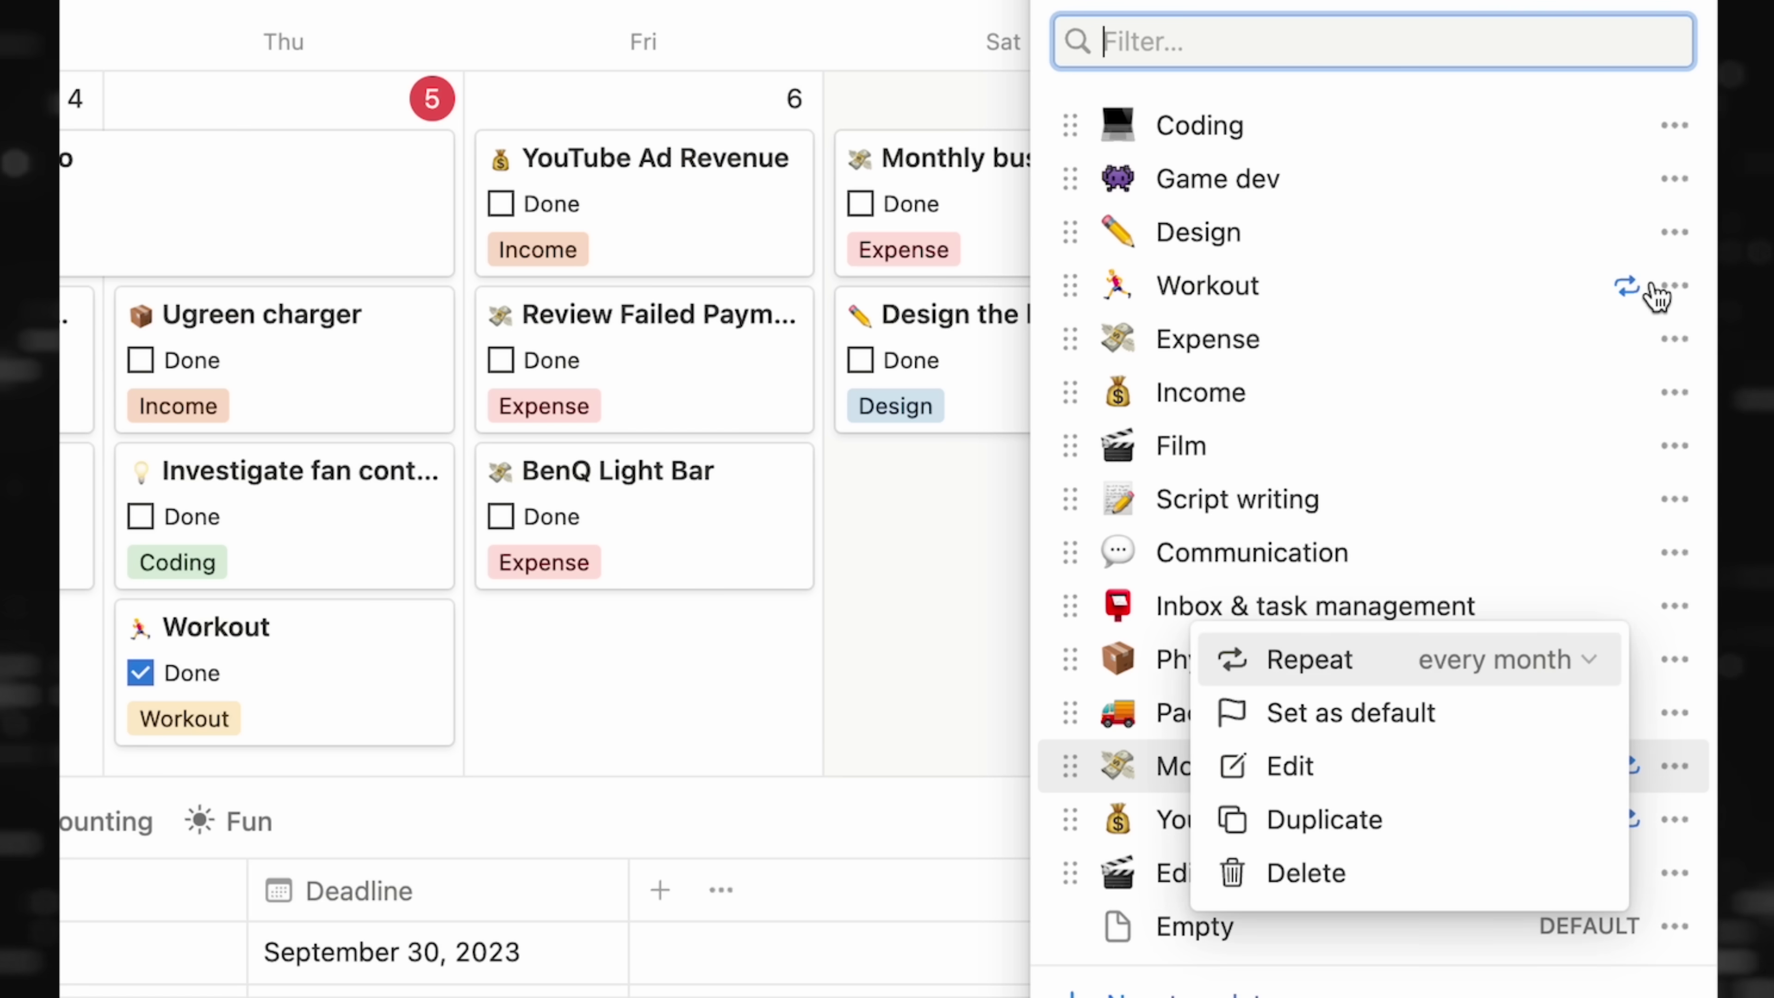
click(1666, 290)
click(1676, 285)
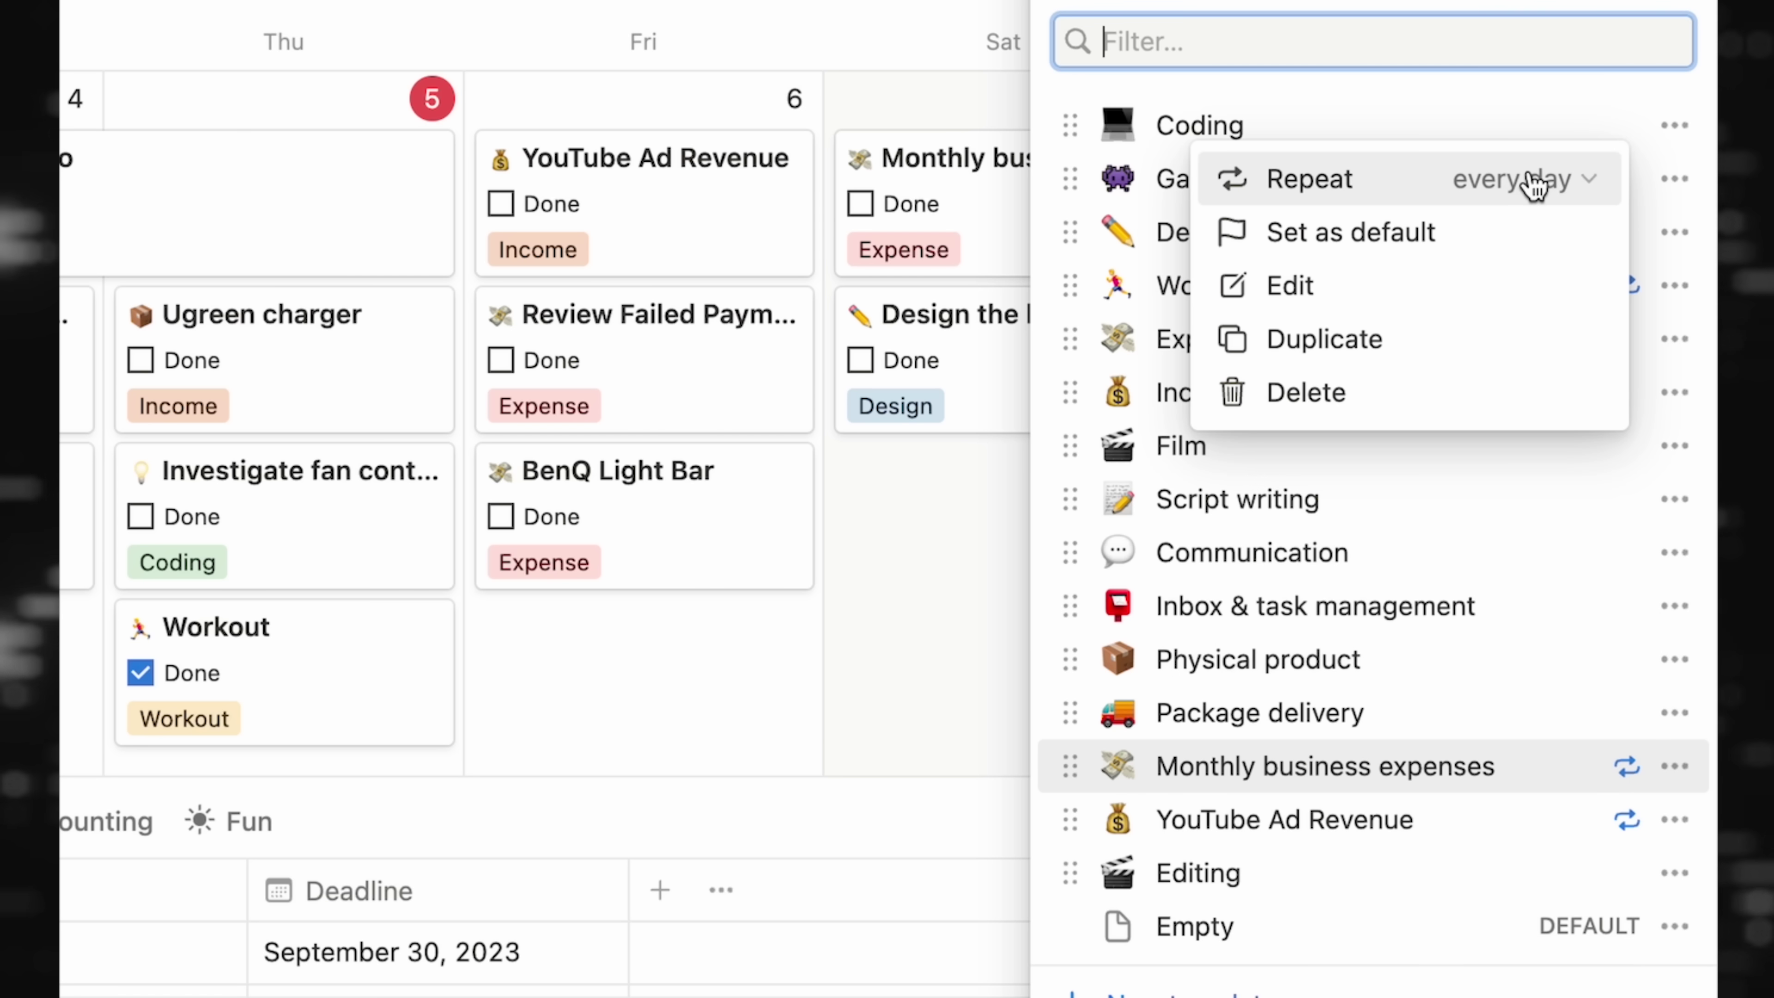
click(1120, 190)
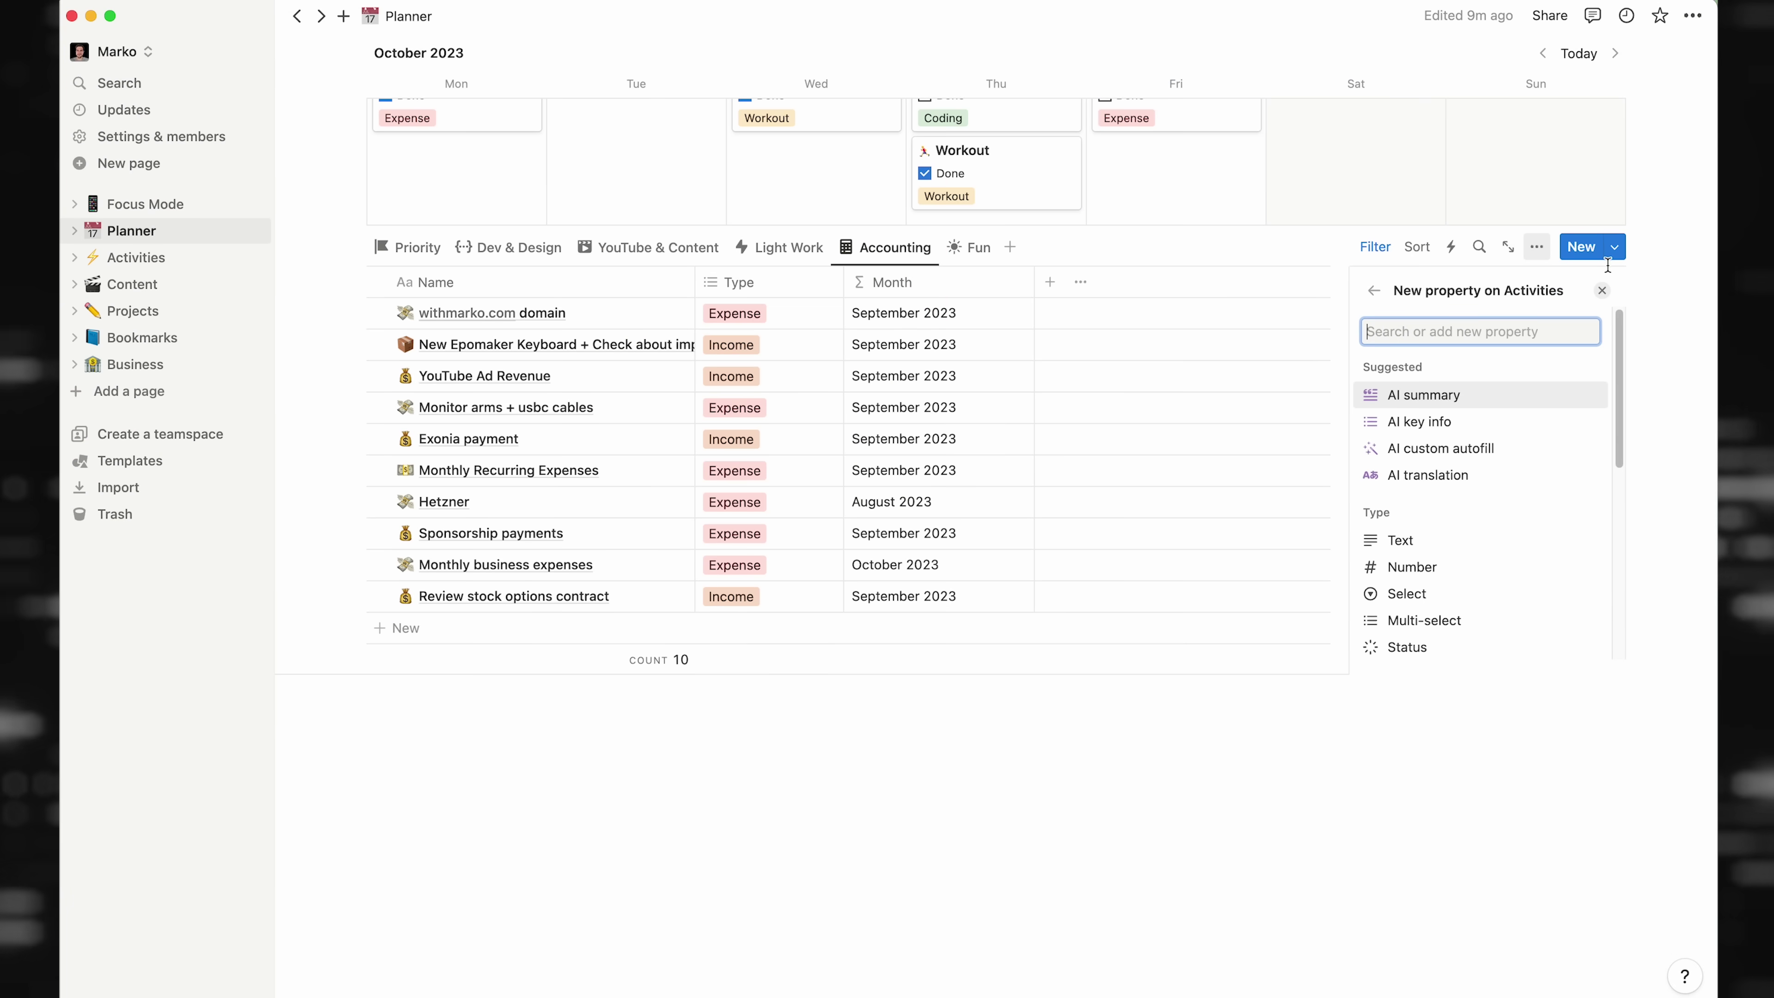
Close the Month formula editor, then clip the WidgetBox page into Bookmarks and open it
click(1370, 296)
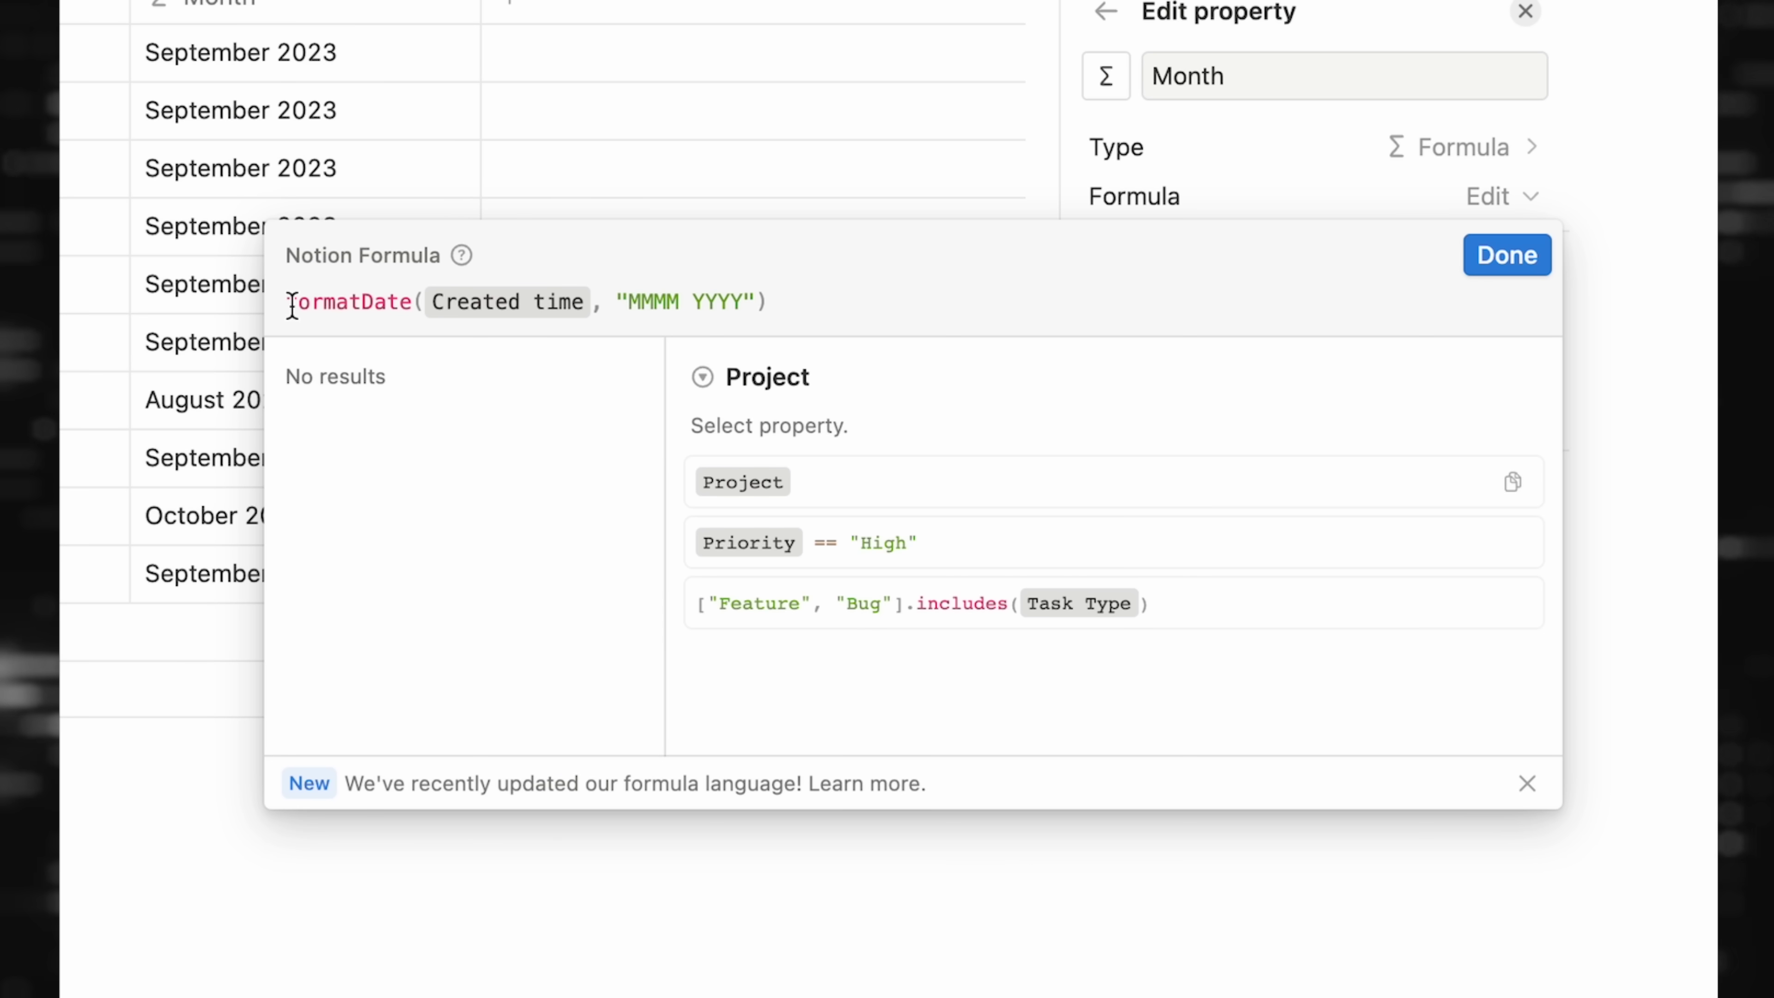
click(849, 301)
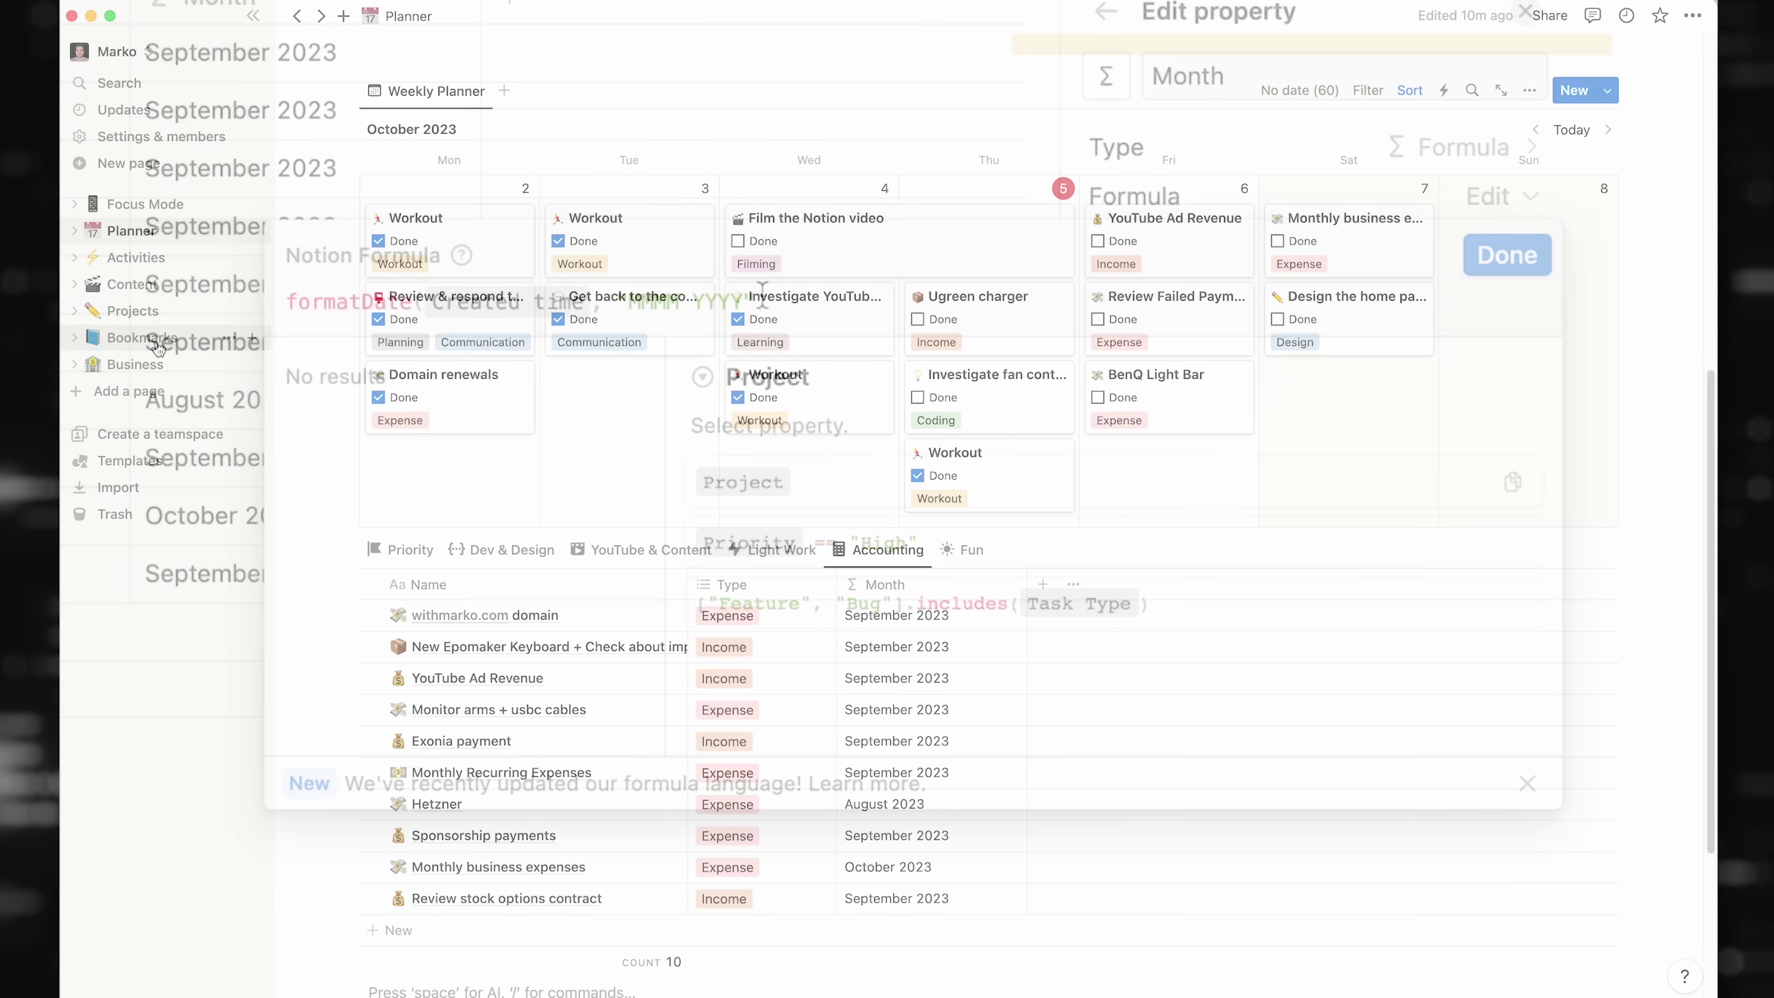
click(157, 344)
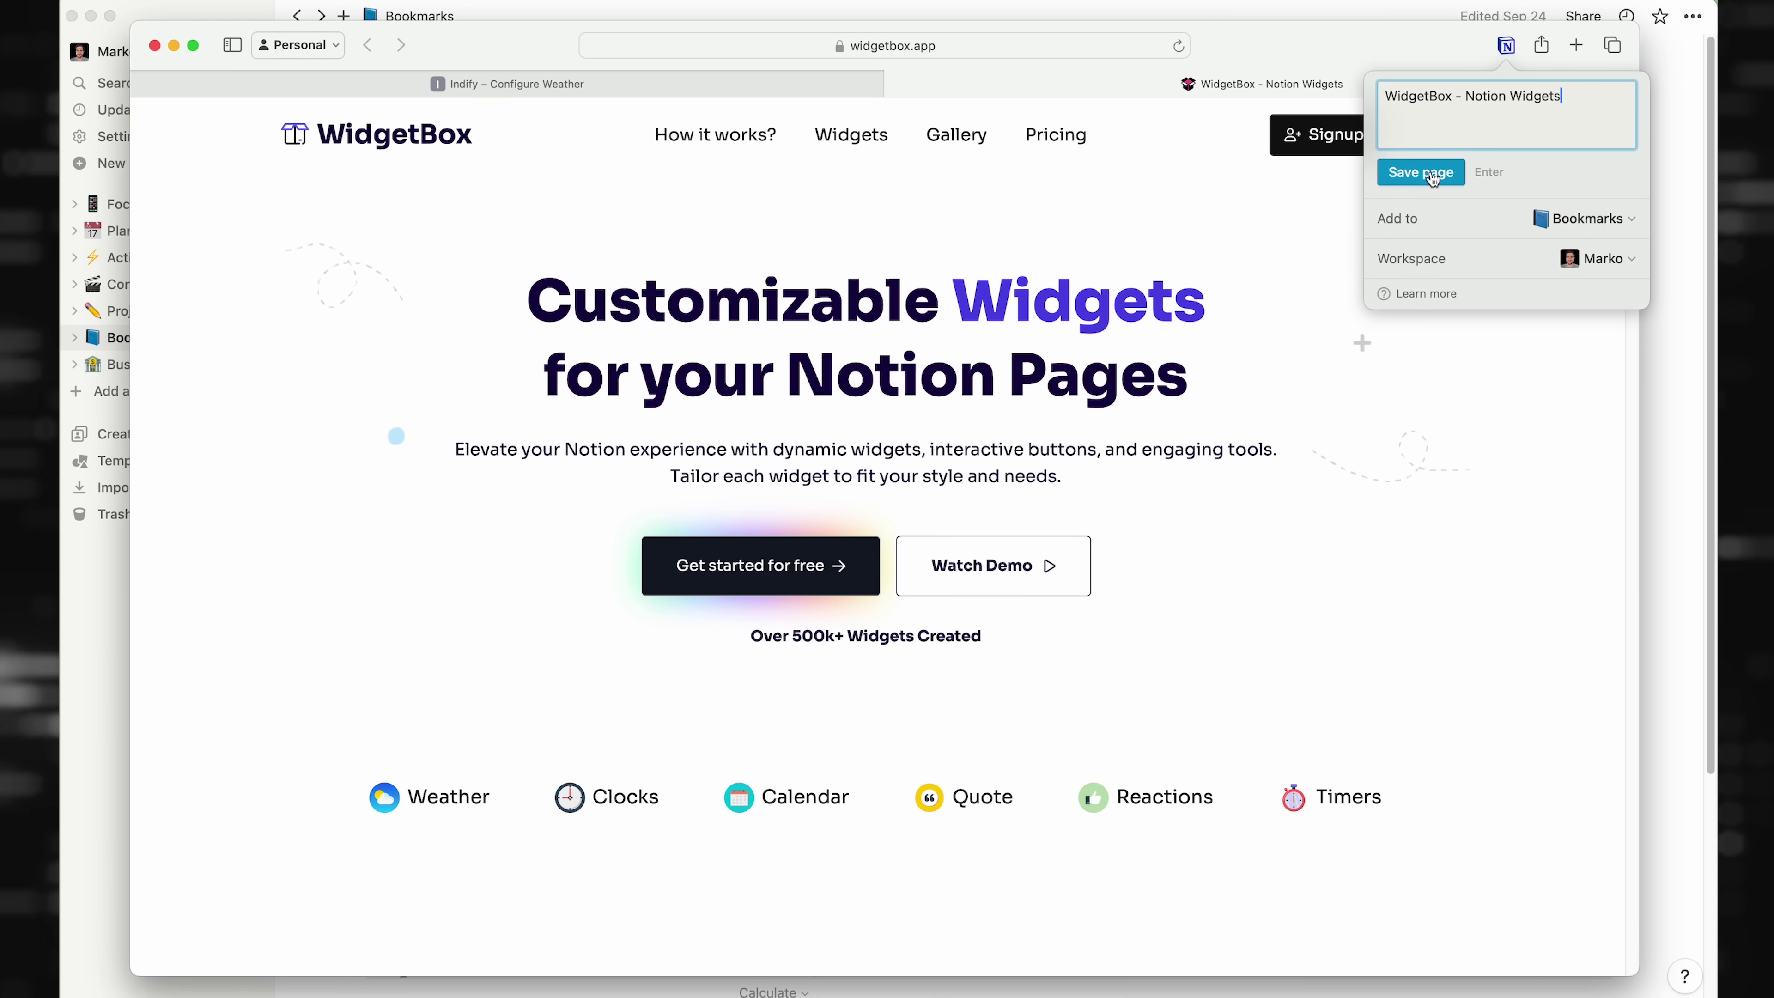
click(1431, 178)
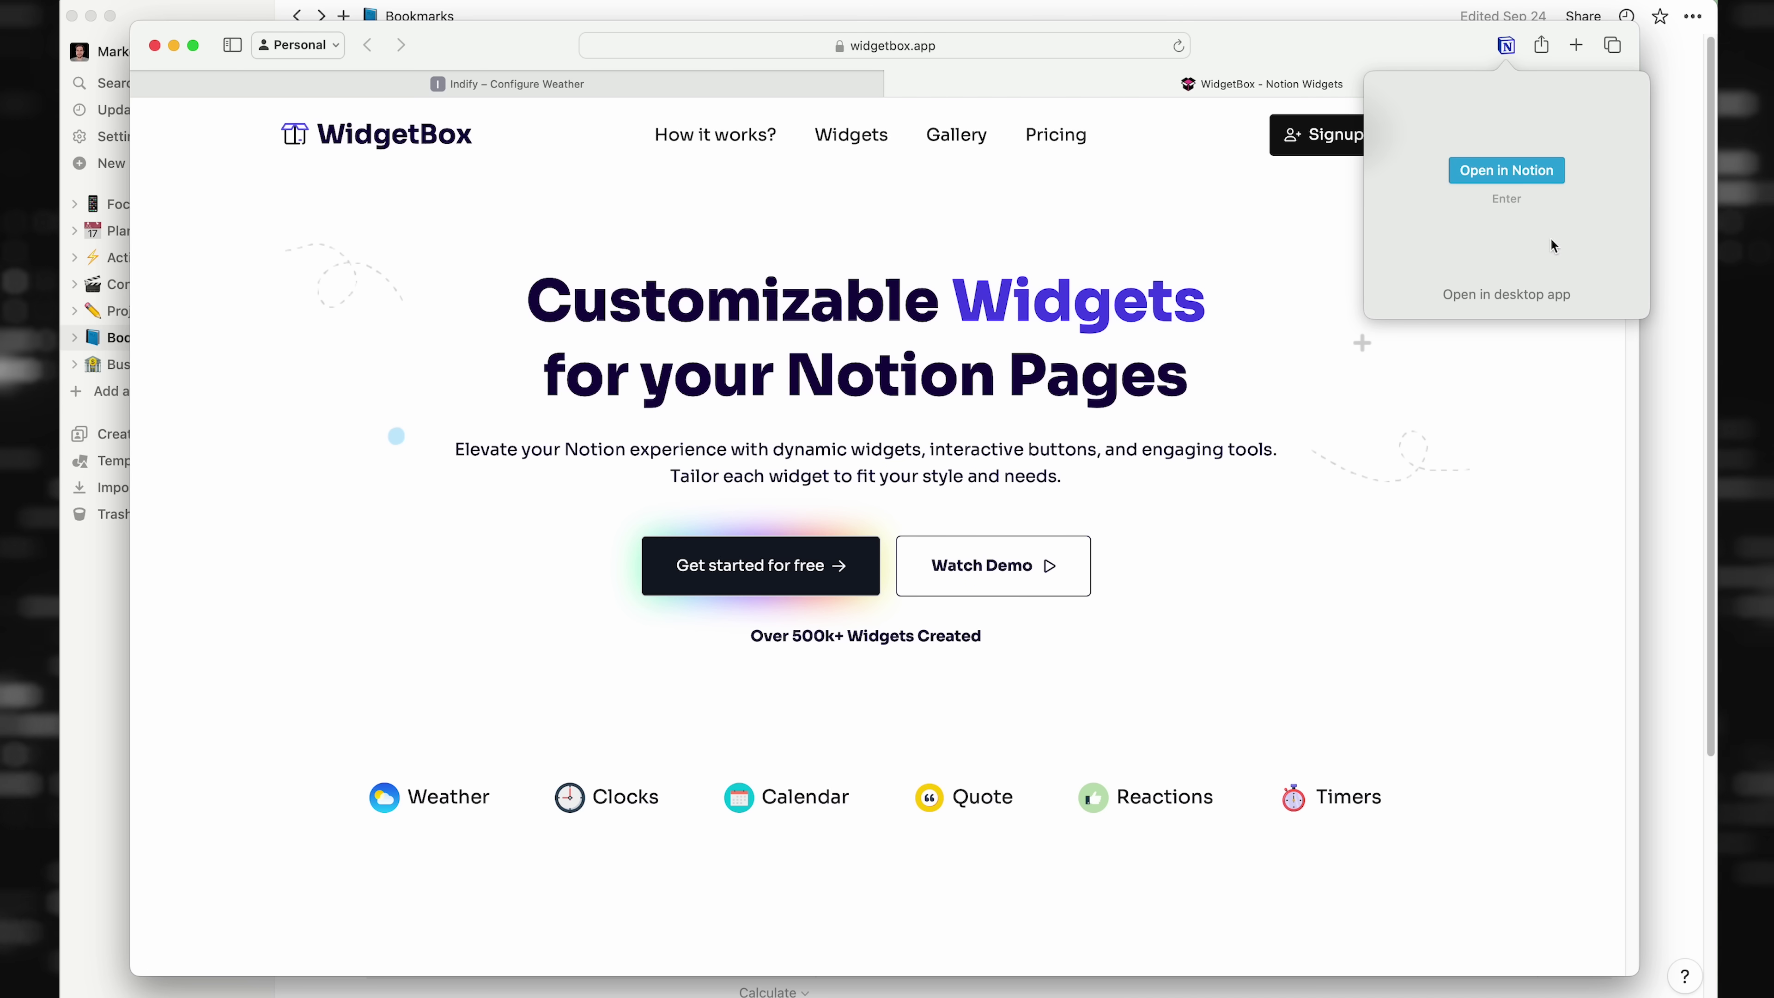
click(1670, 244)
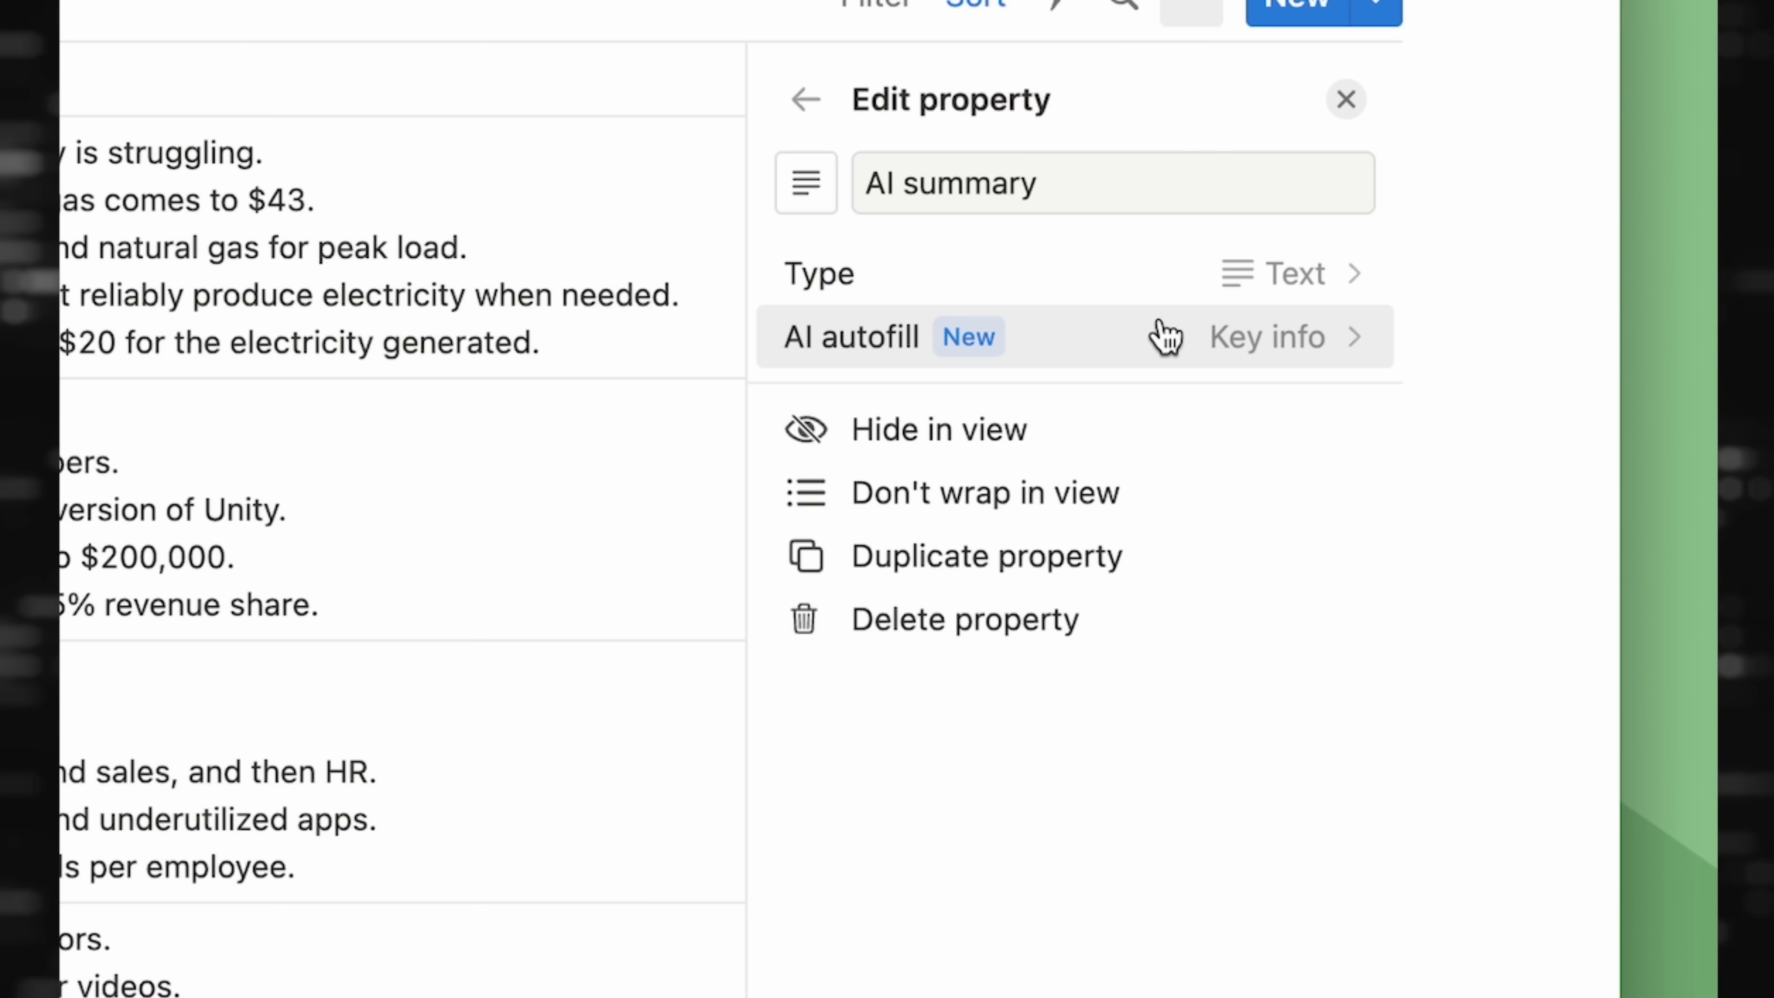
Open AI autofill for the Bookmarks AI summary column and select its 'What key info to extract?' prompt
click(1159, 337)
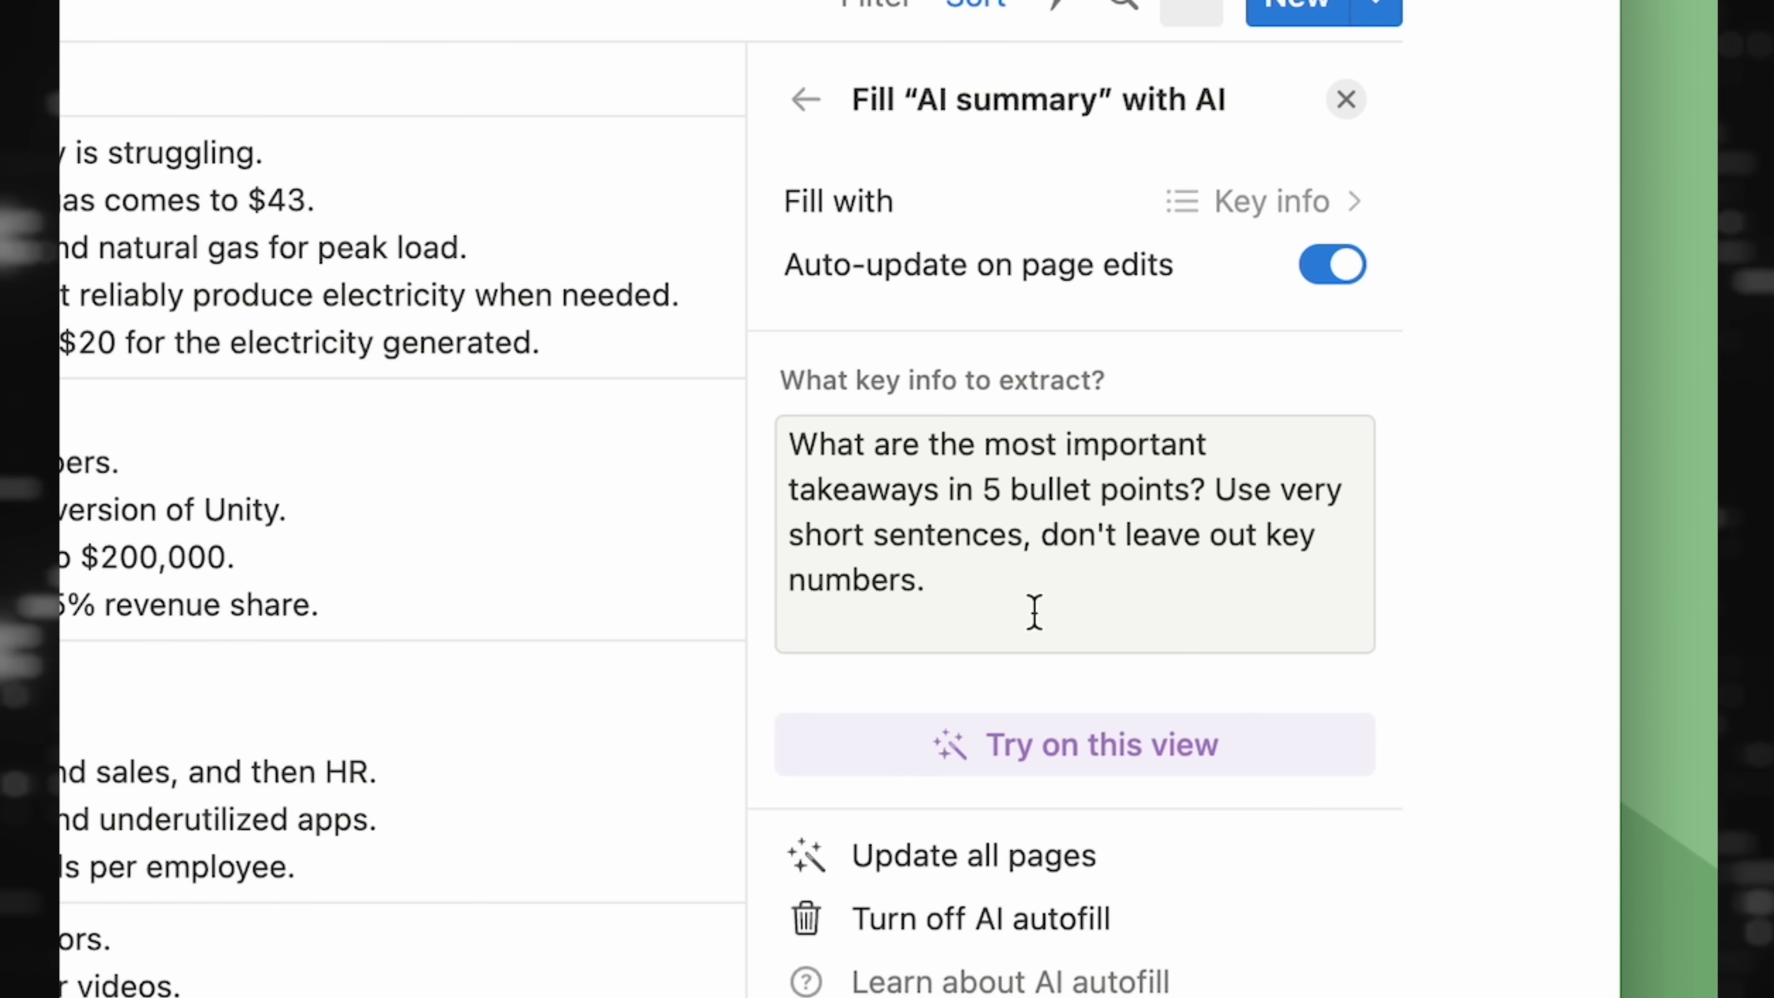
drag(1034, 612, 797, 436)
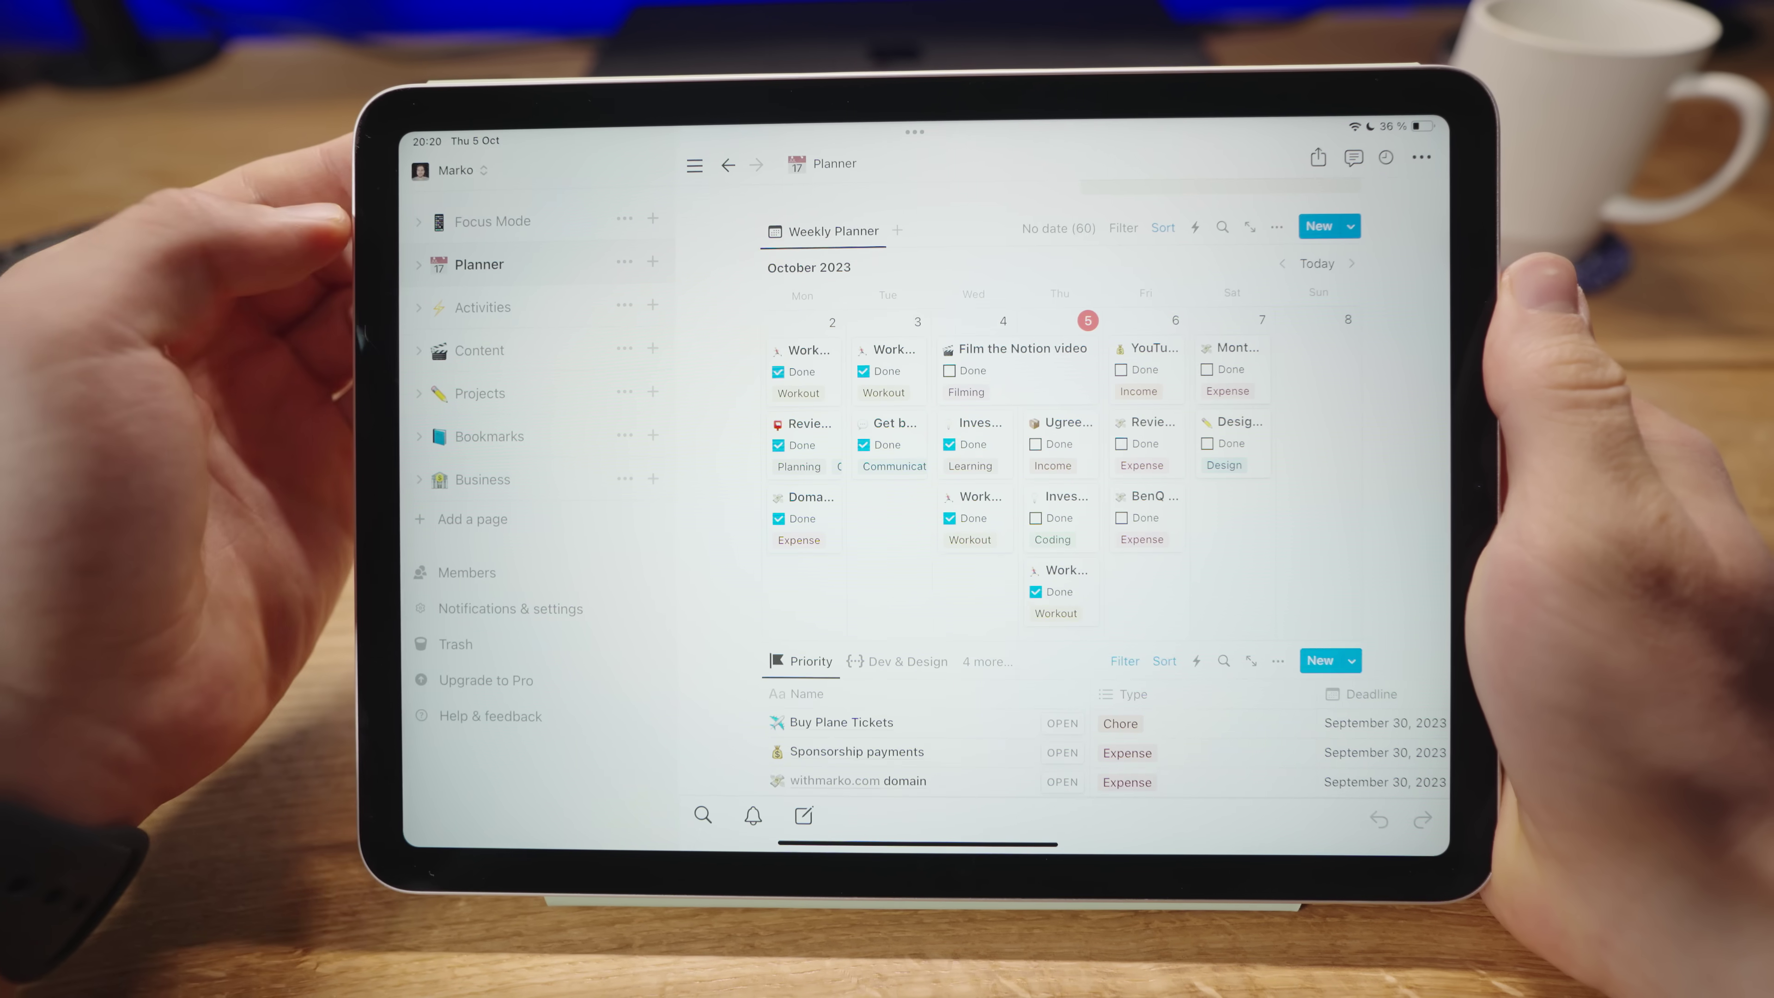
On the Focus Mode page, add the Quick Notes to-do 'Sort out the gum membership'
click(482, 217)
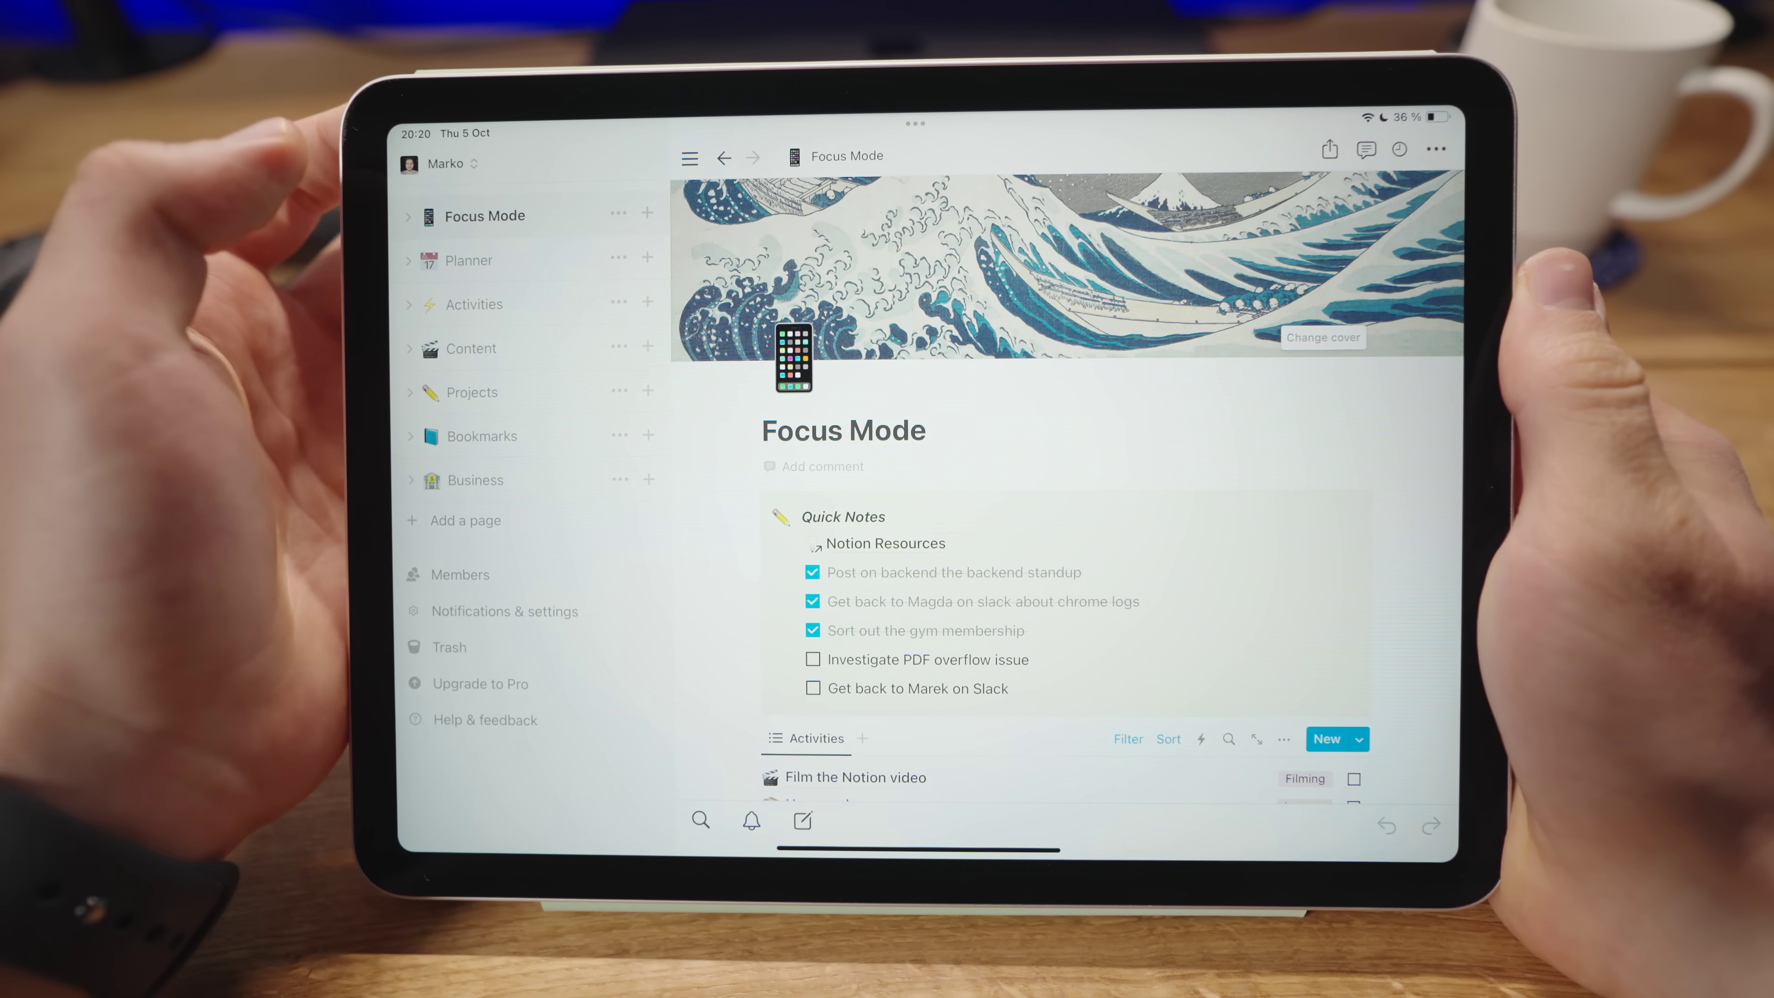
scroll(1393, 510, down, 2)
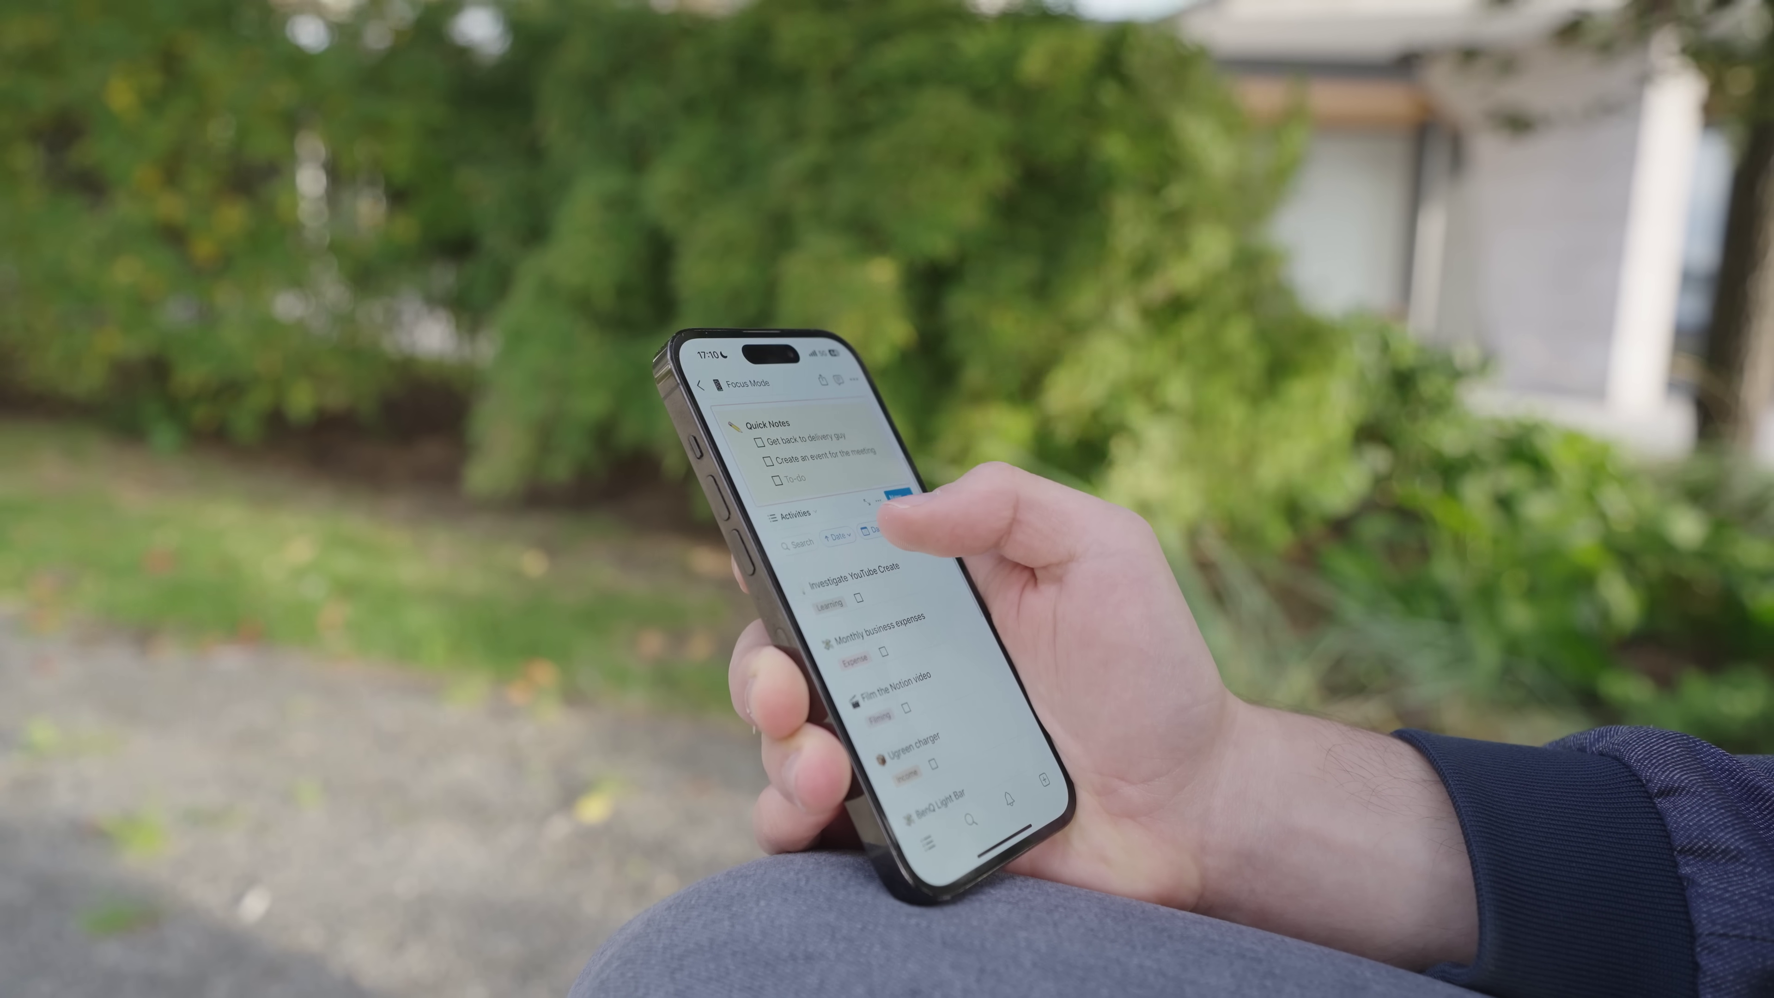
scroll(873, 594, down, 3)
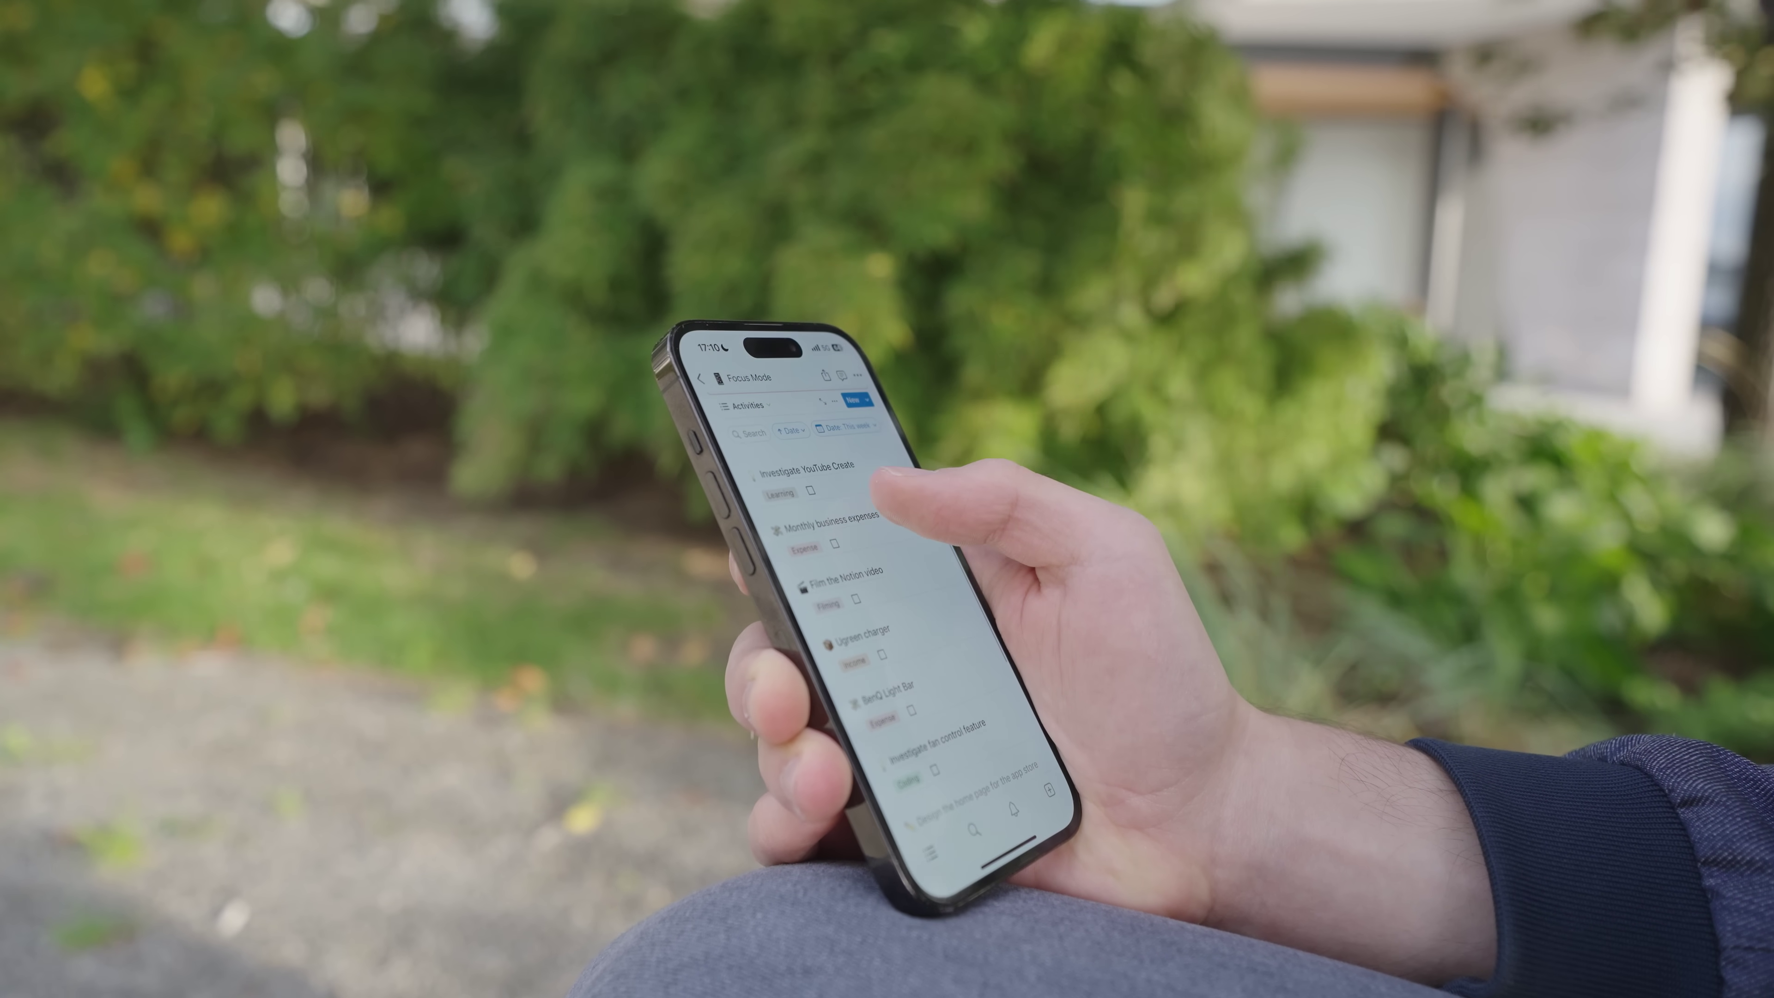
scroll(873, 594, down, 2)
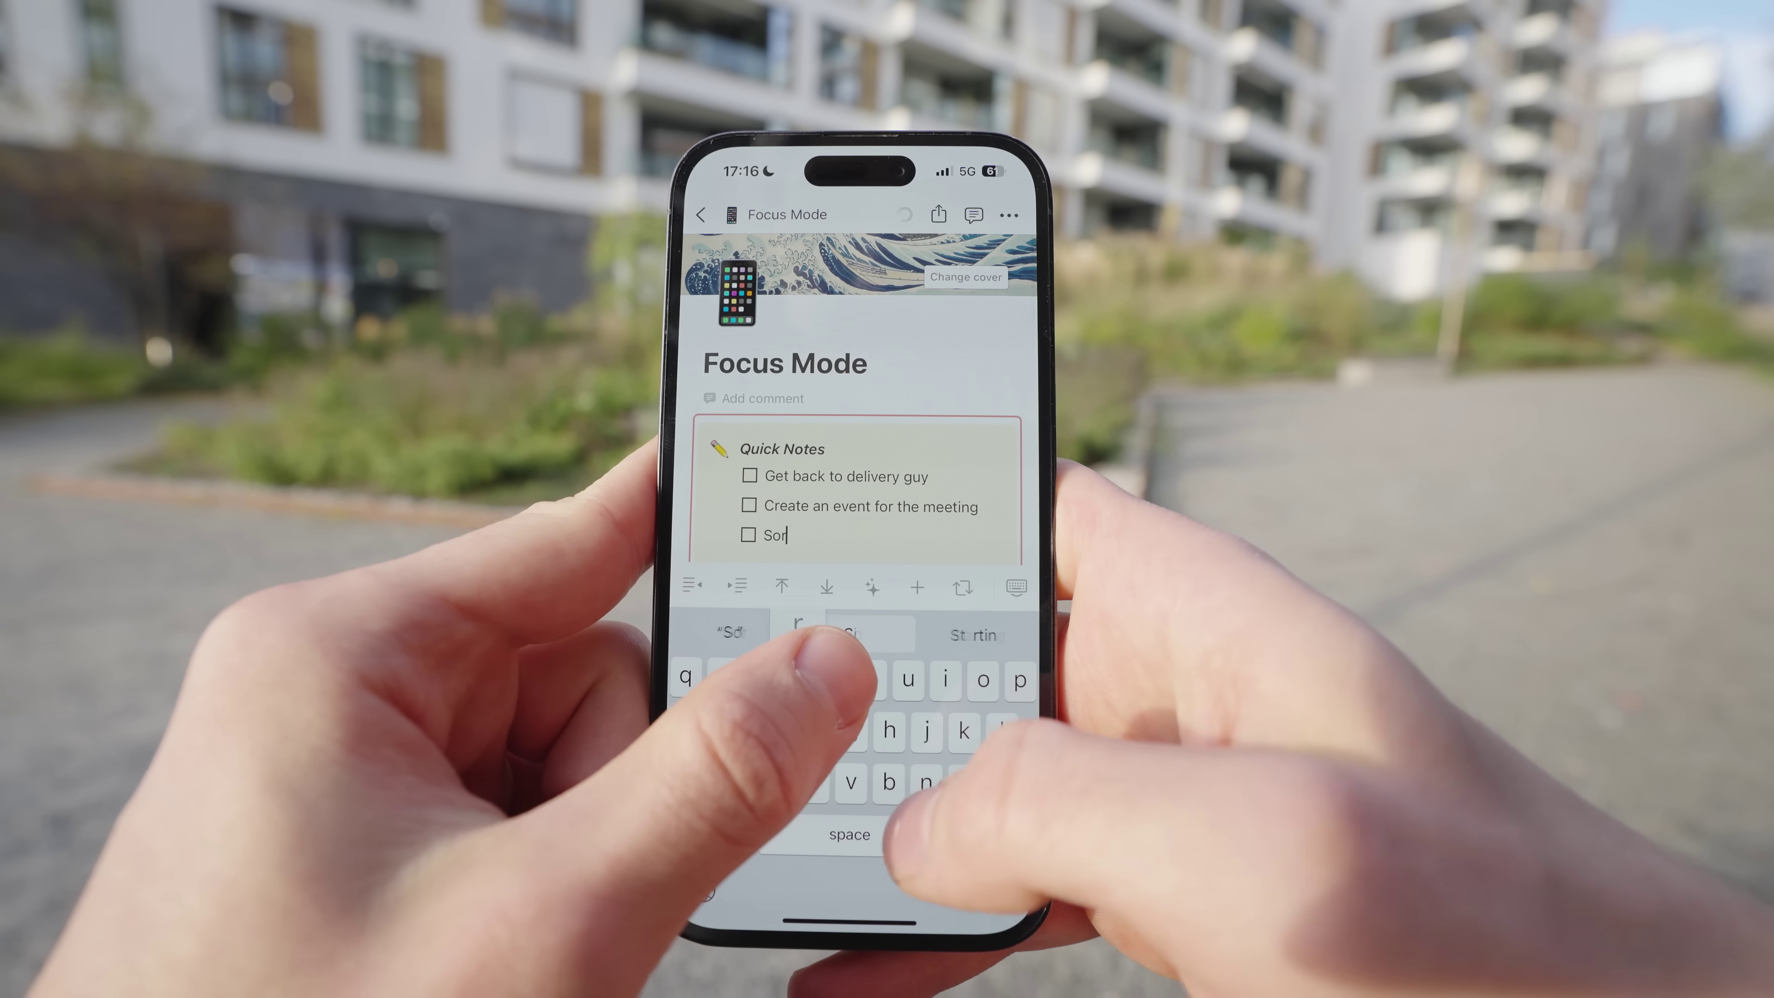
text(out the gu)
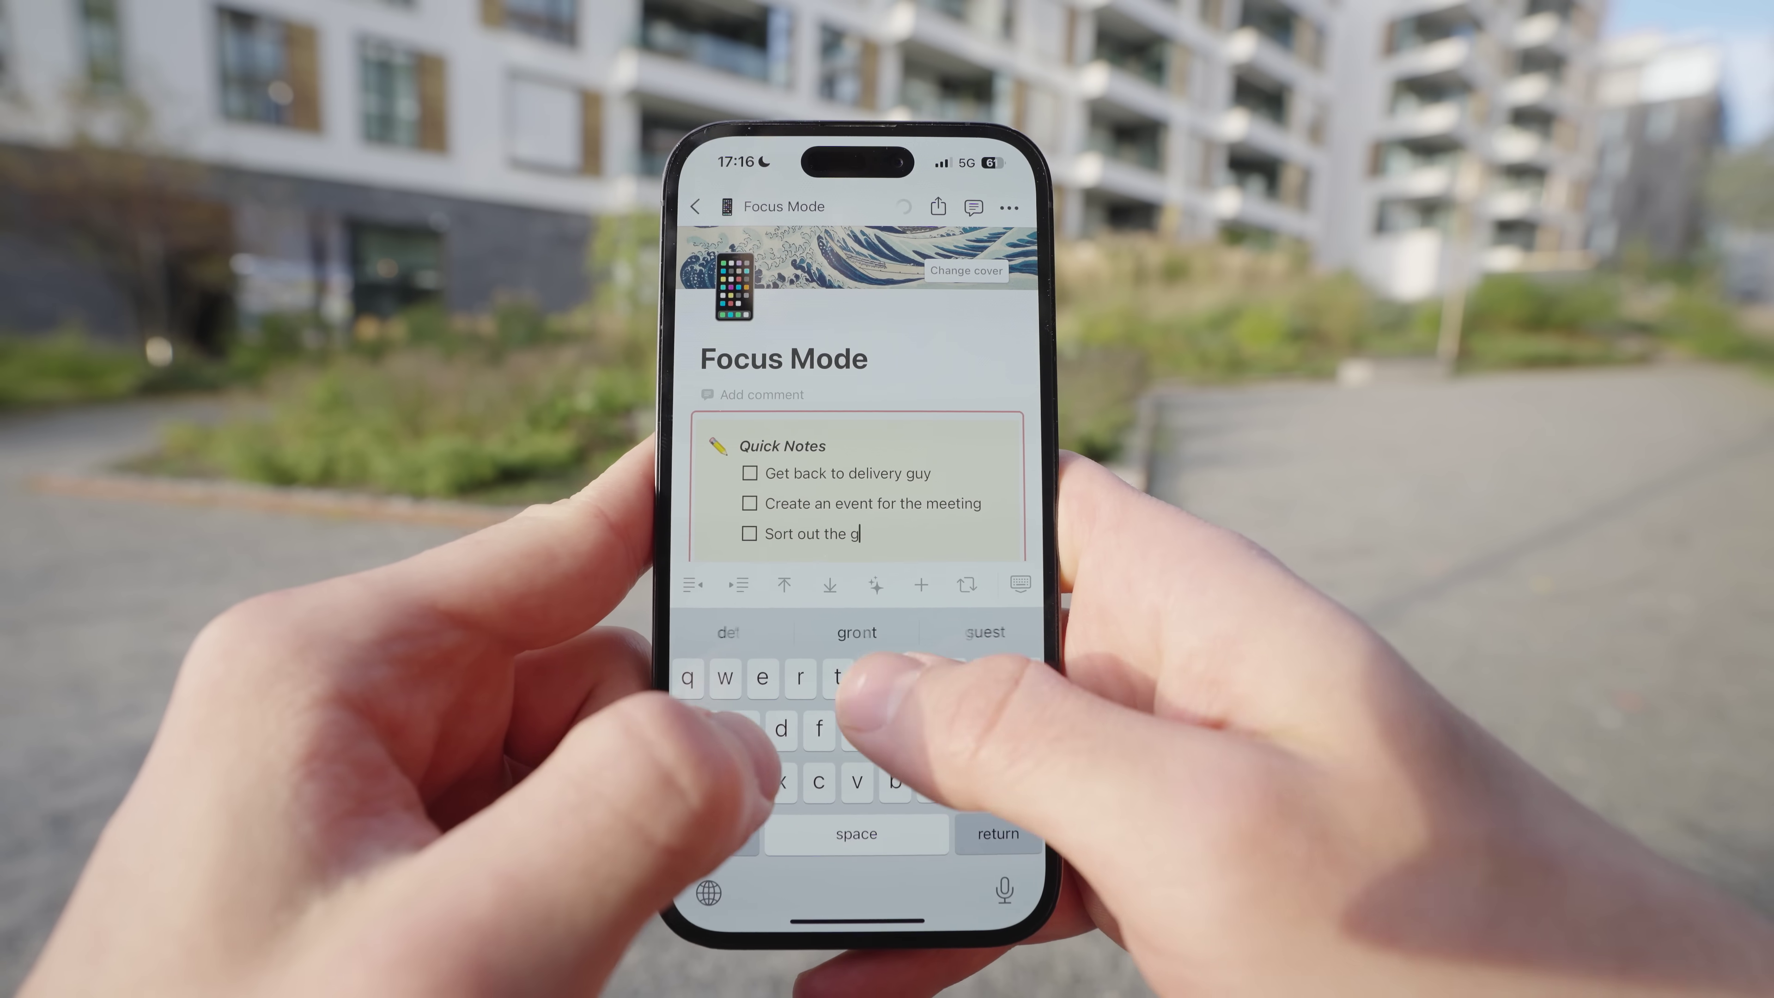
text(m membership)
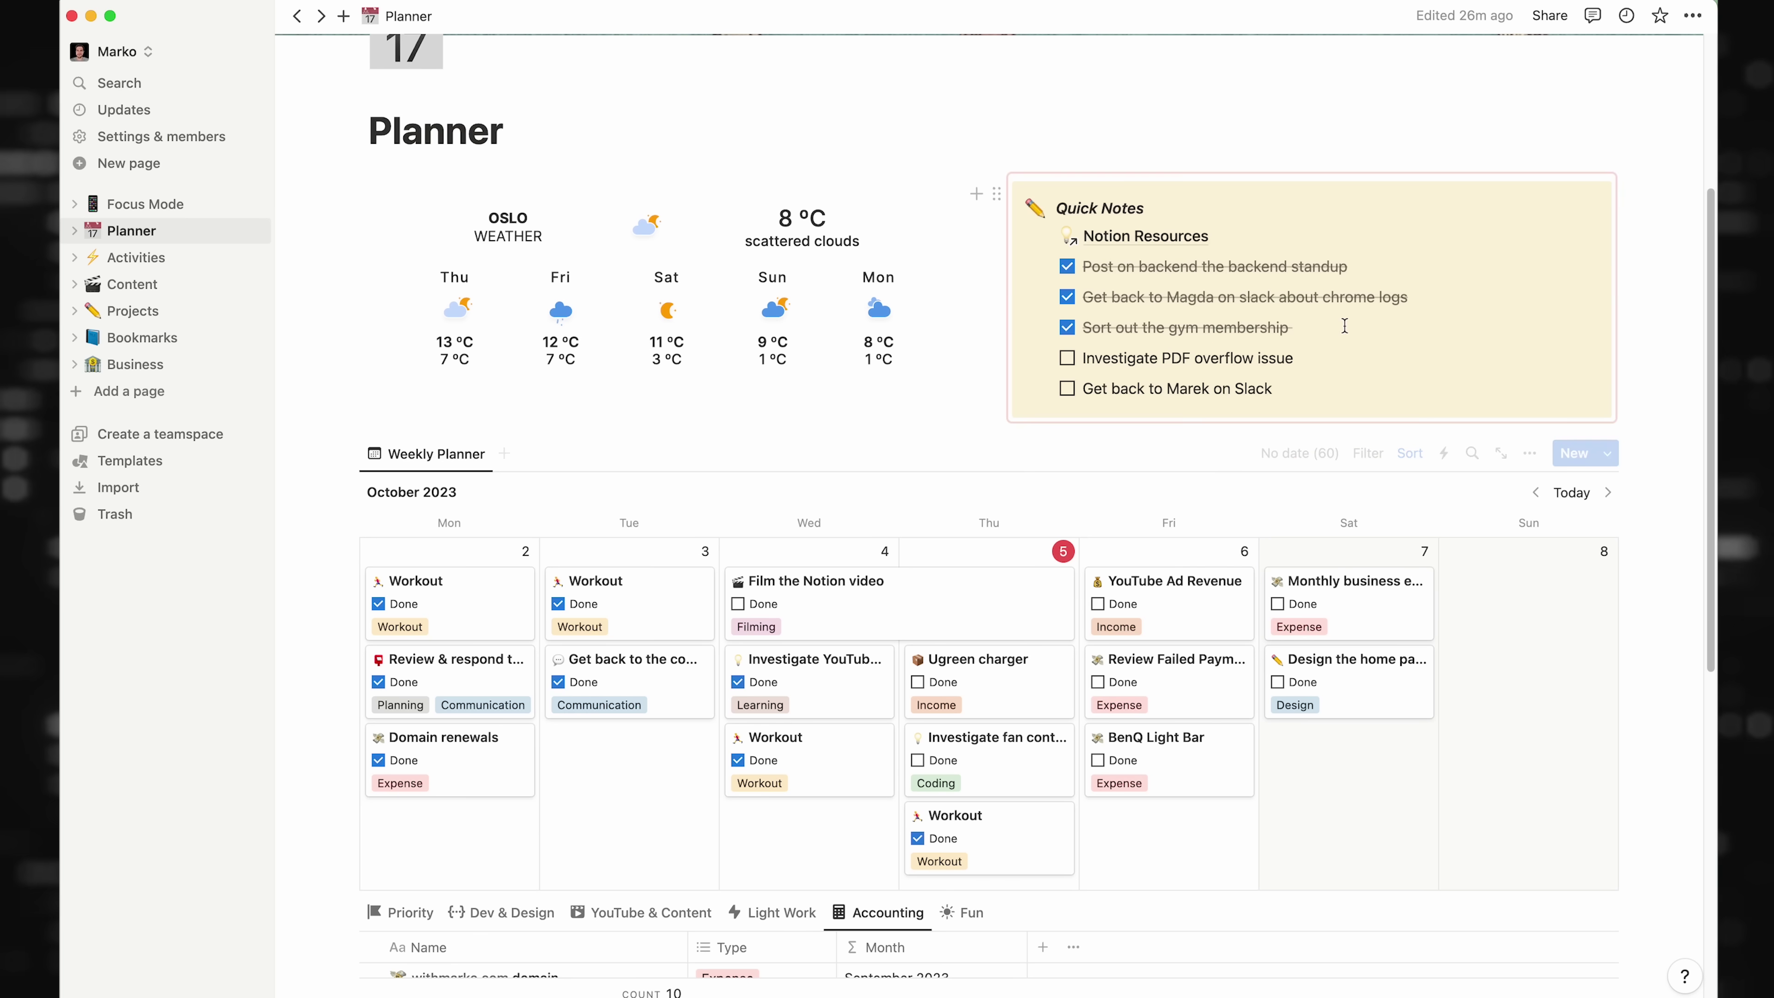
Move 'Investigate PDF overflow issue' to Saturday October 7, typed Coding with an October 13 deadline
key(Escape)
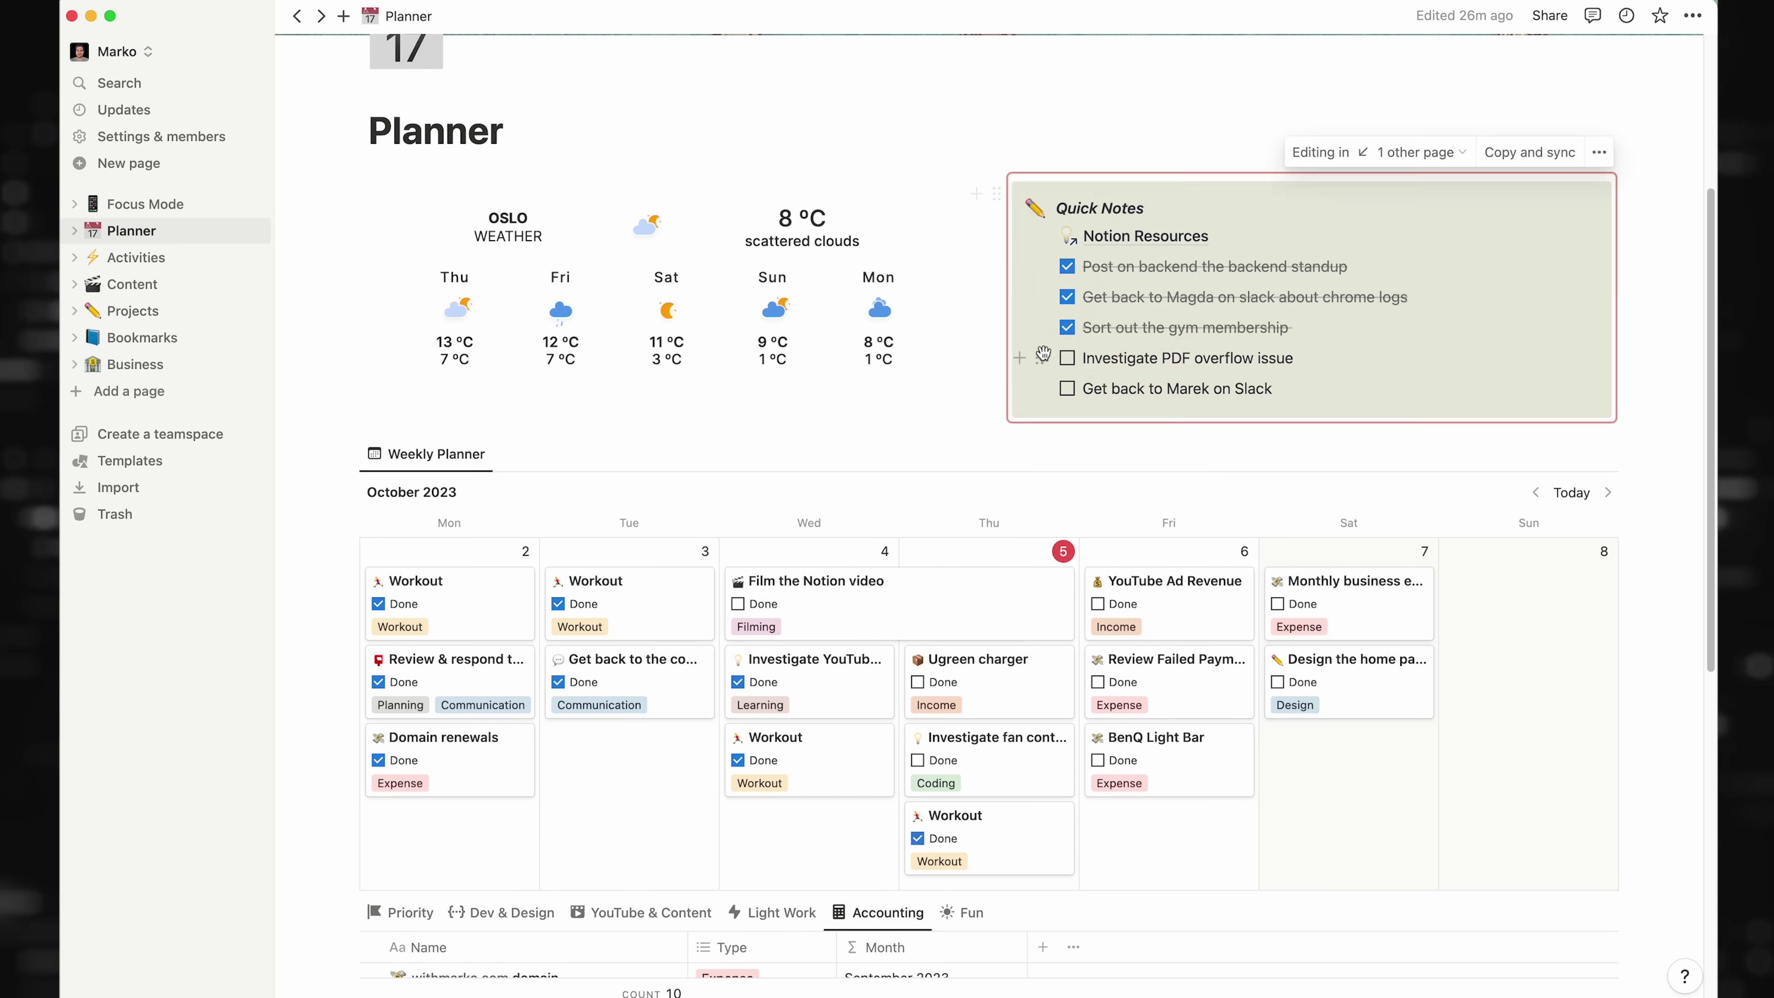
drag(1041, 357, 1337, 786)
click(1348, 580)
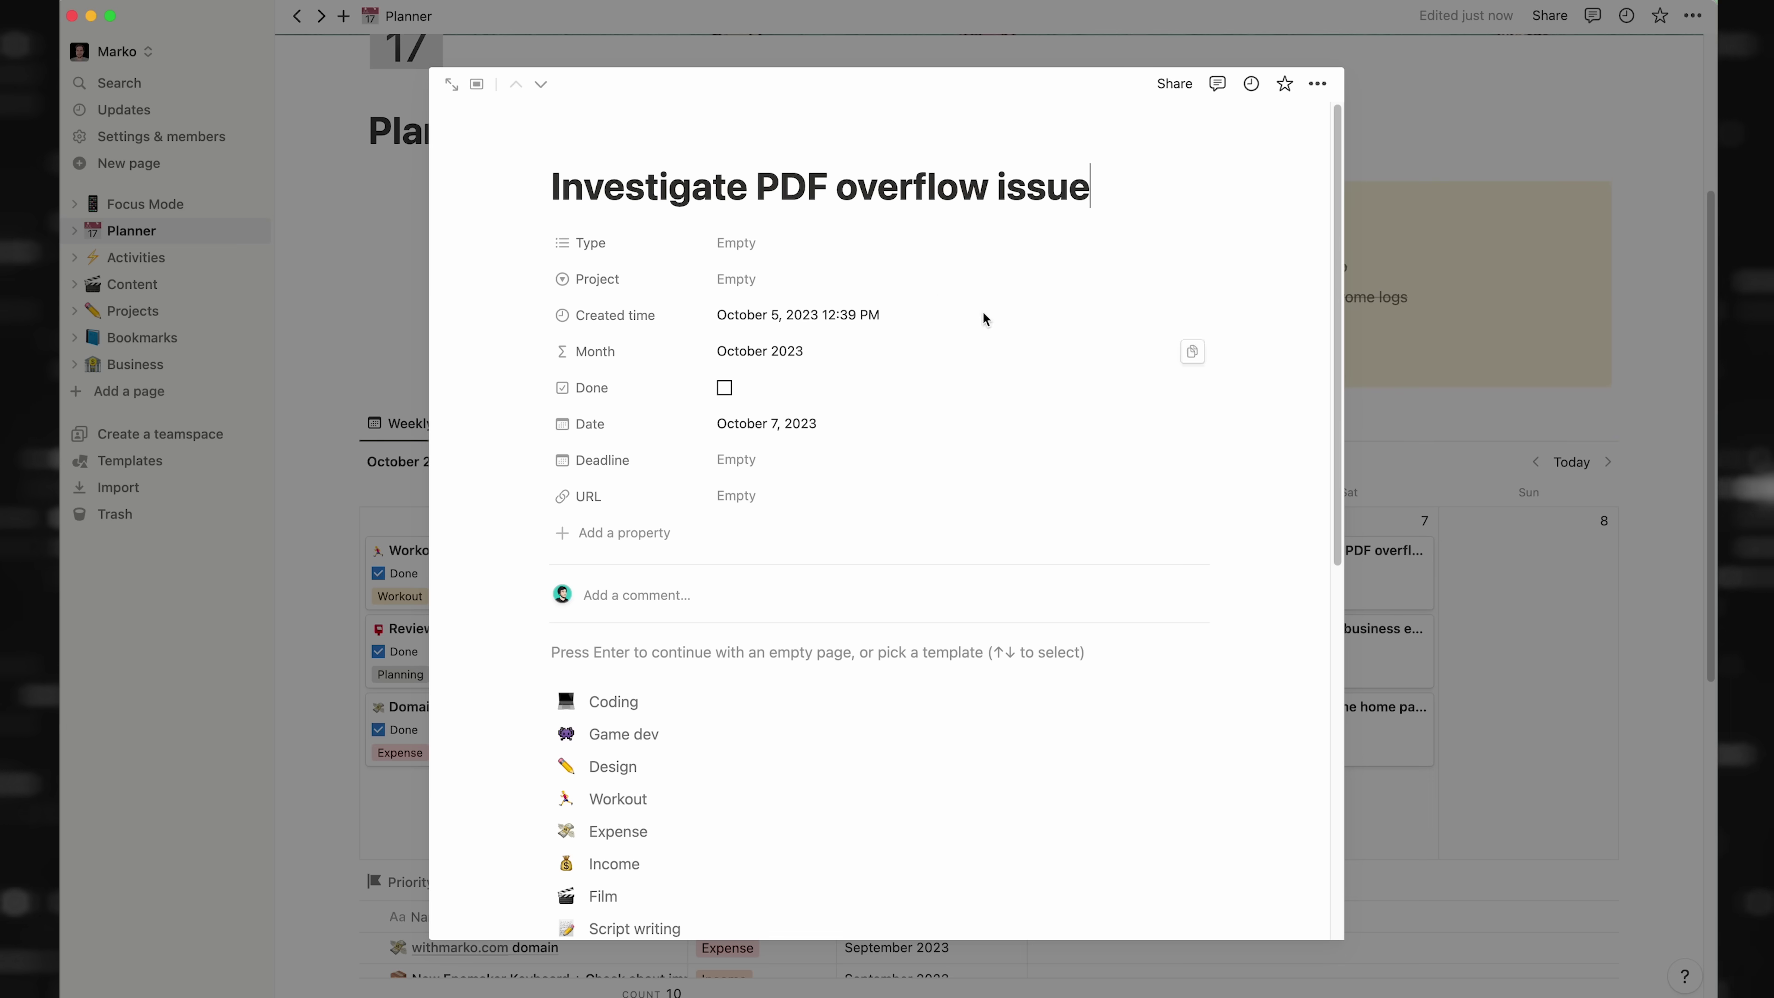
click(736, 242)
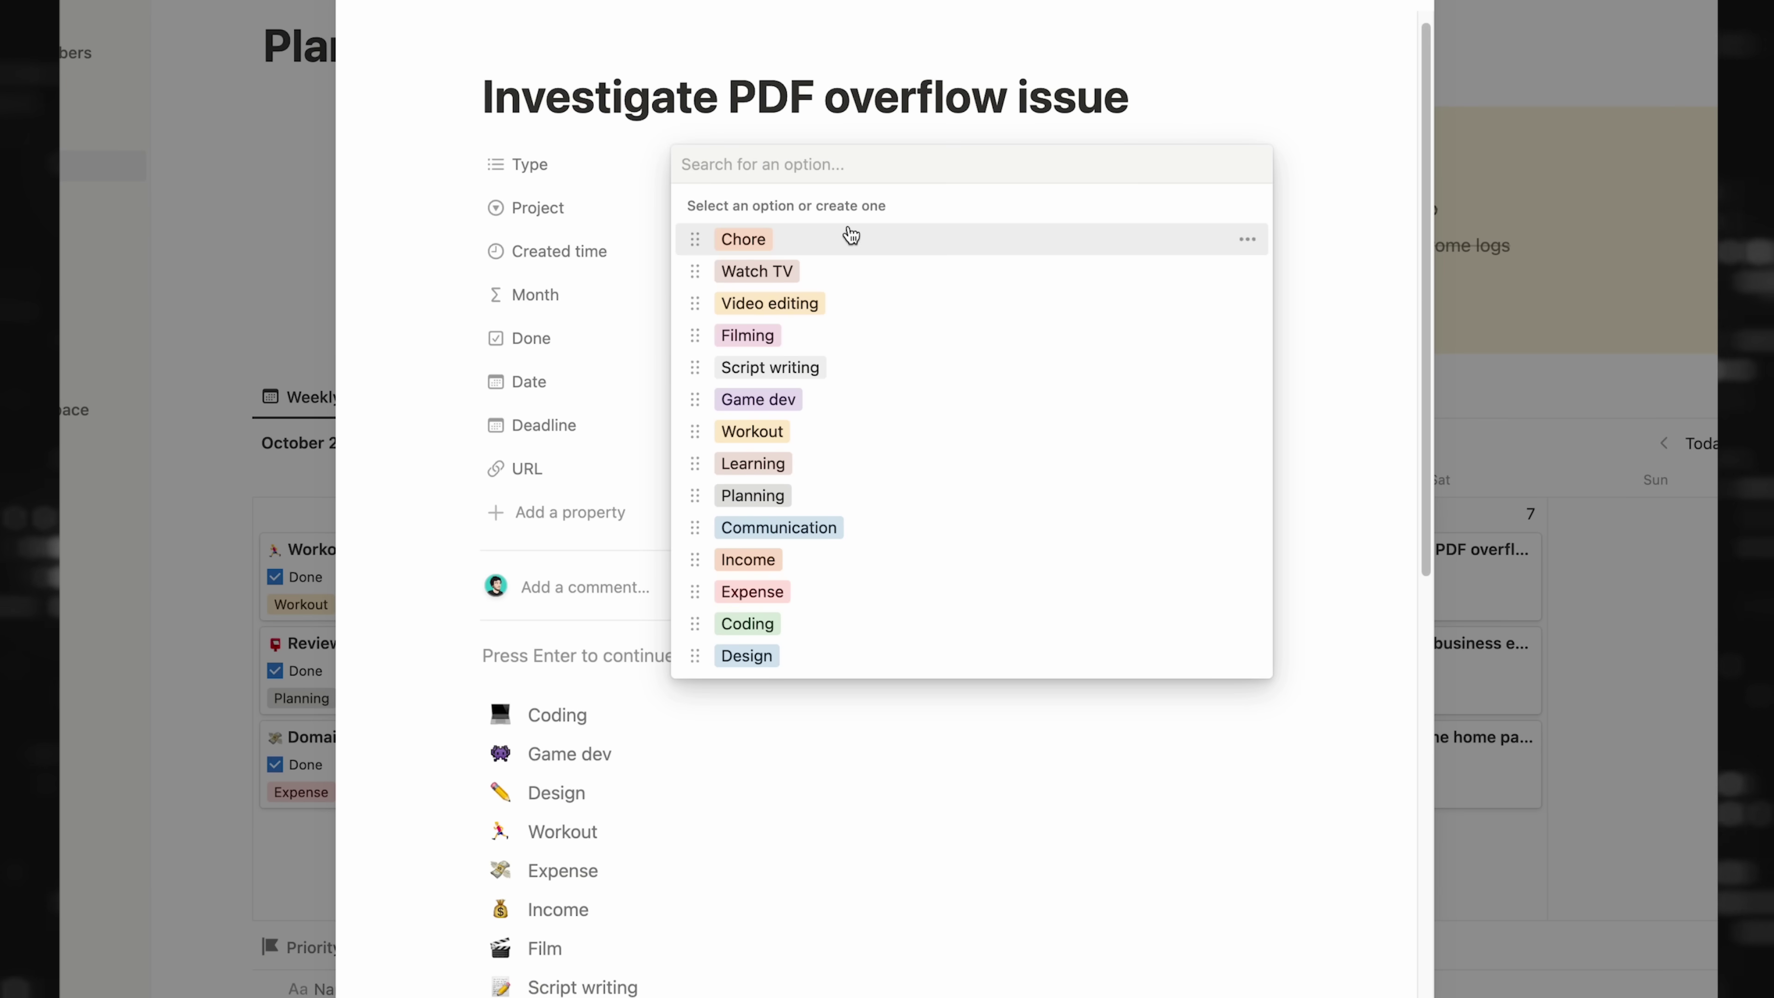
click(844, 623)
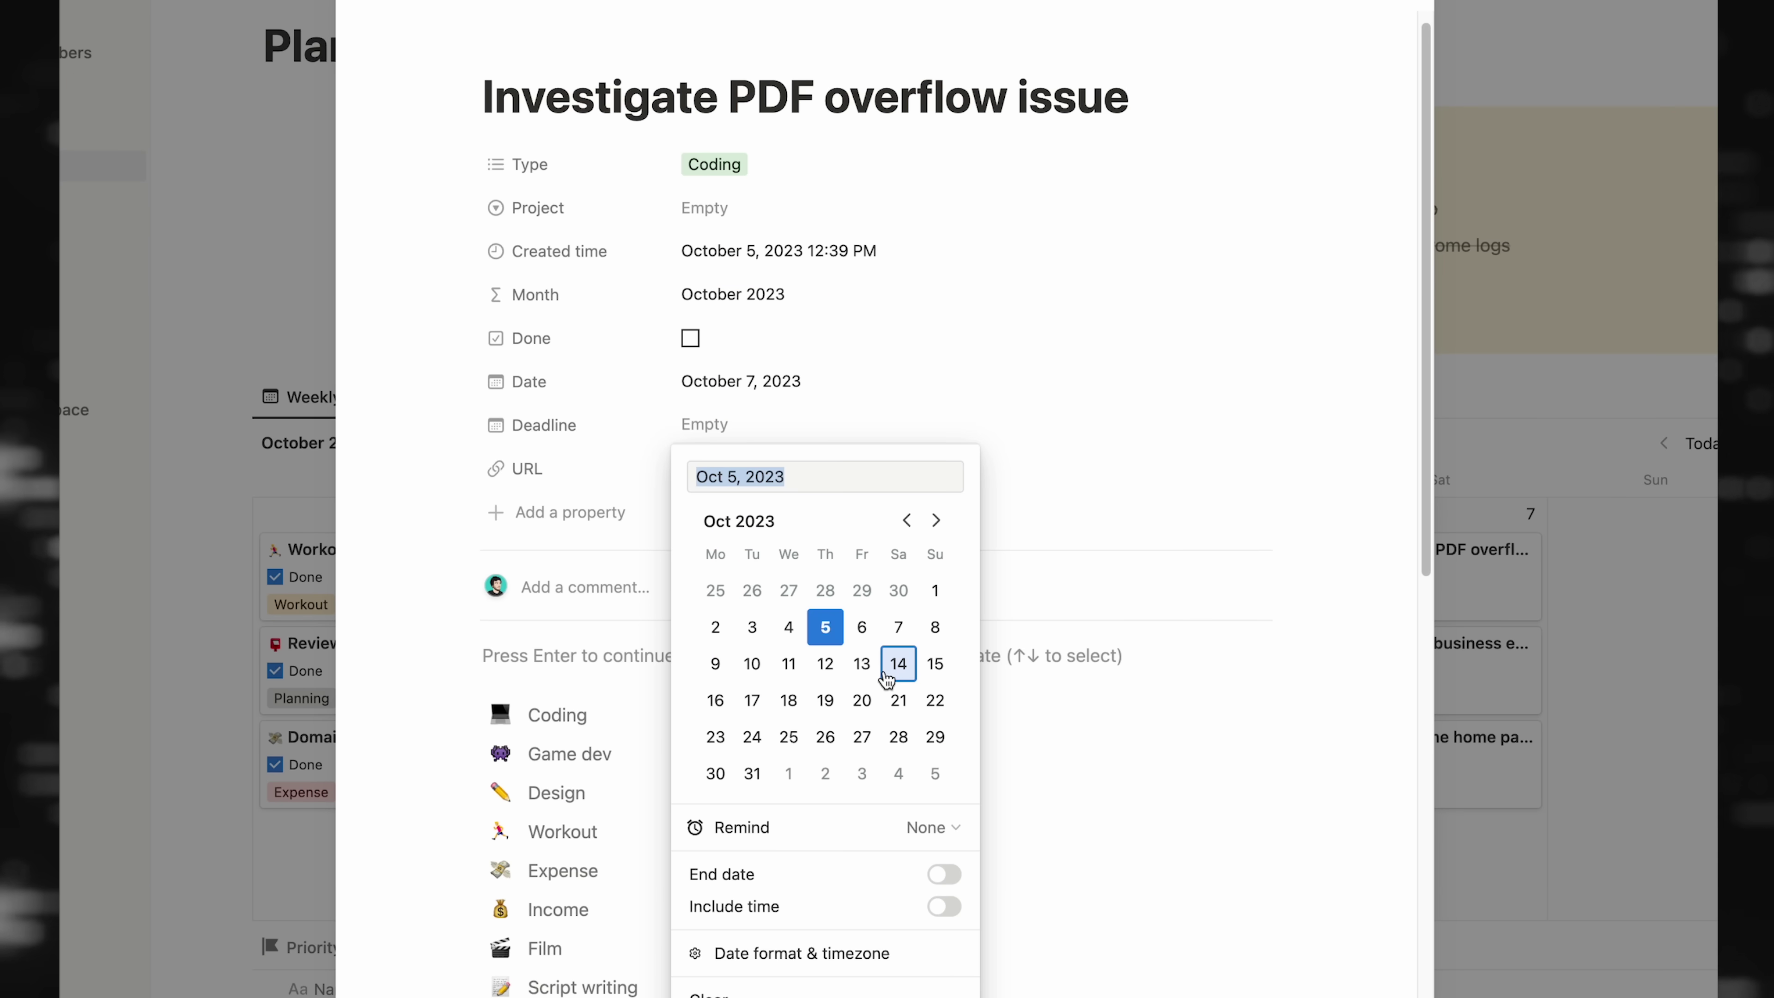
click(863, 664)
key(Escape)
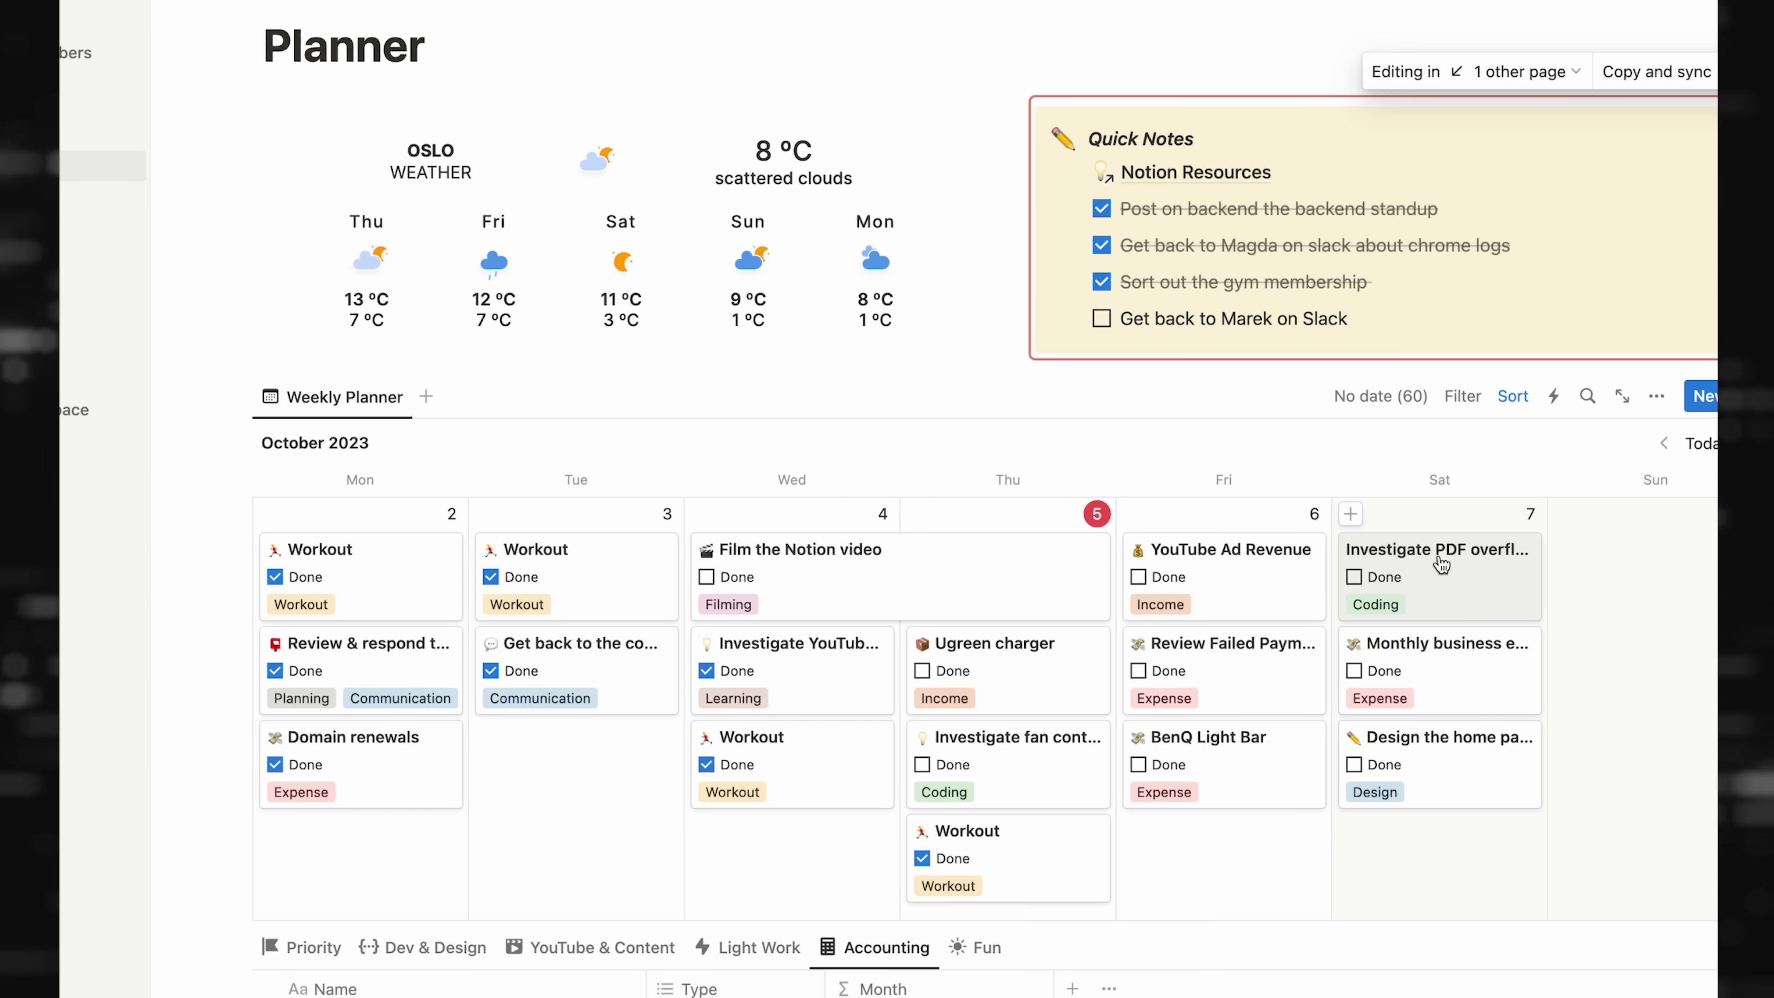
scroll(1441, 562, up, 5)
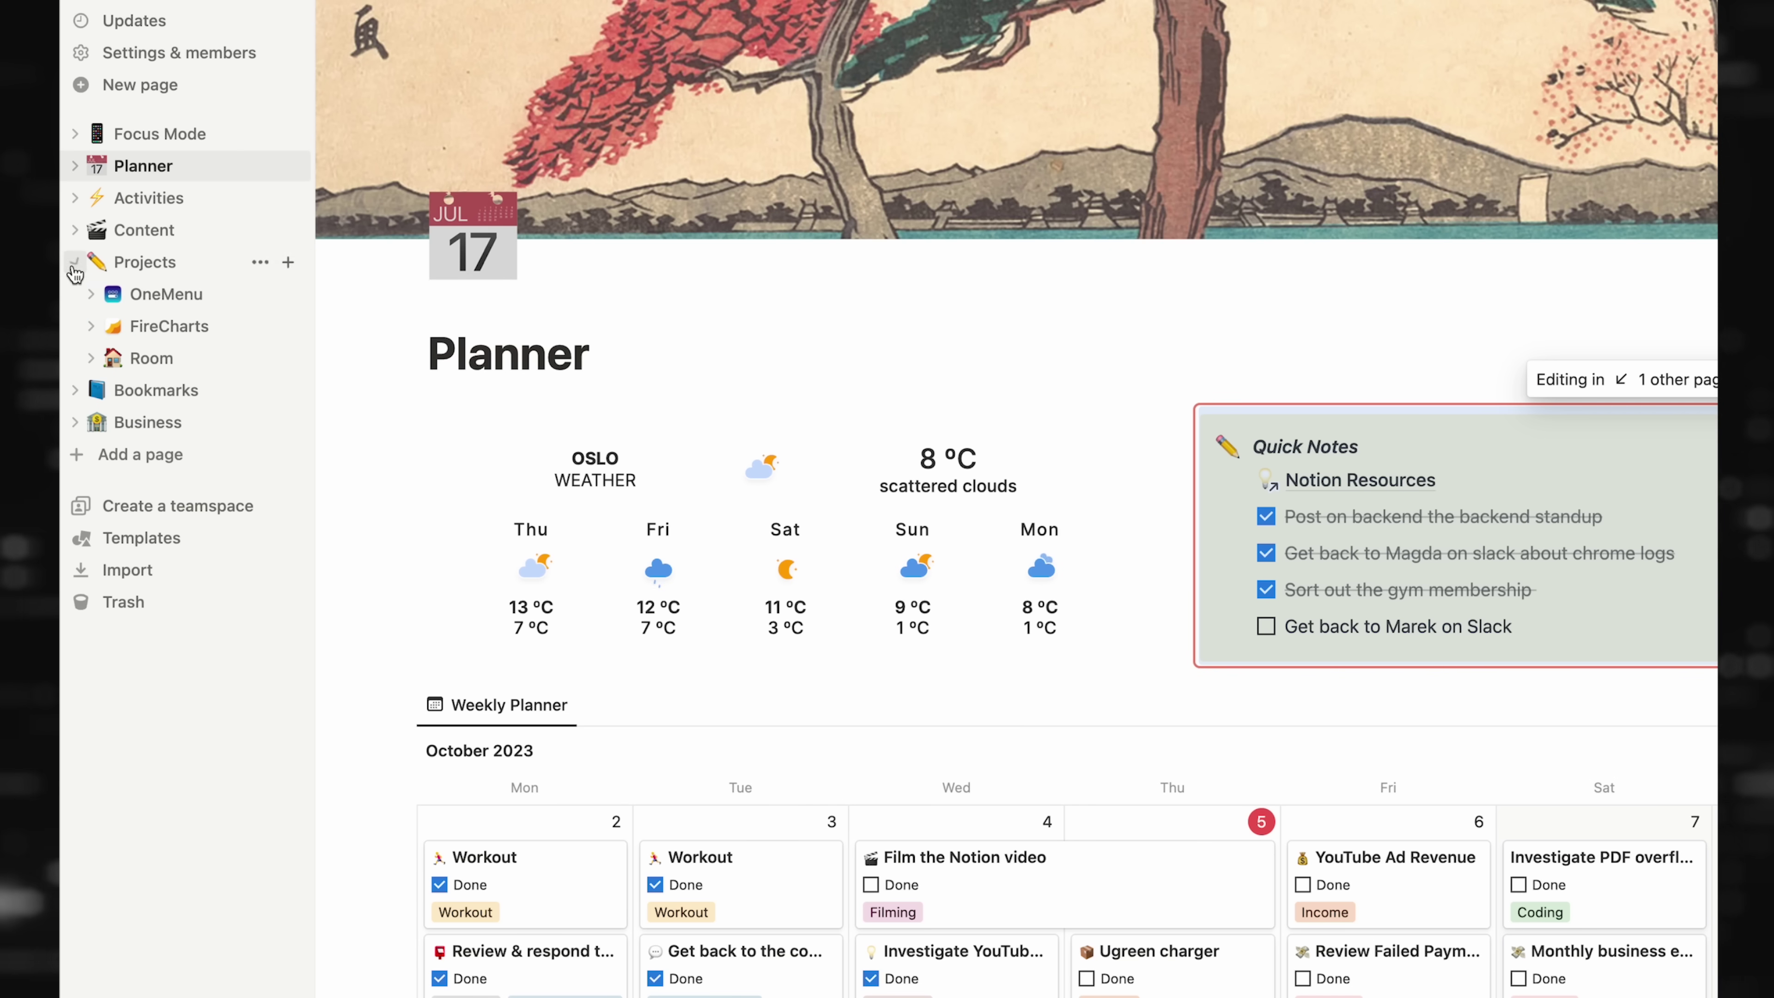
Open OneMenu and expand Content to show Calendar, Ideas, Cheatsheet and Inspiration
click(168, 299)
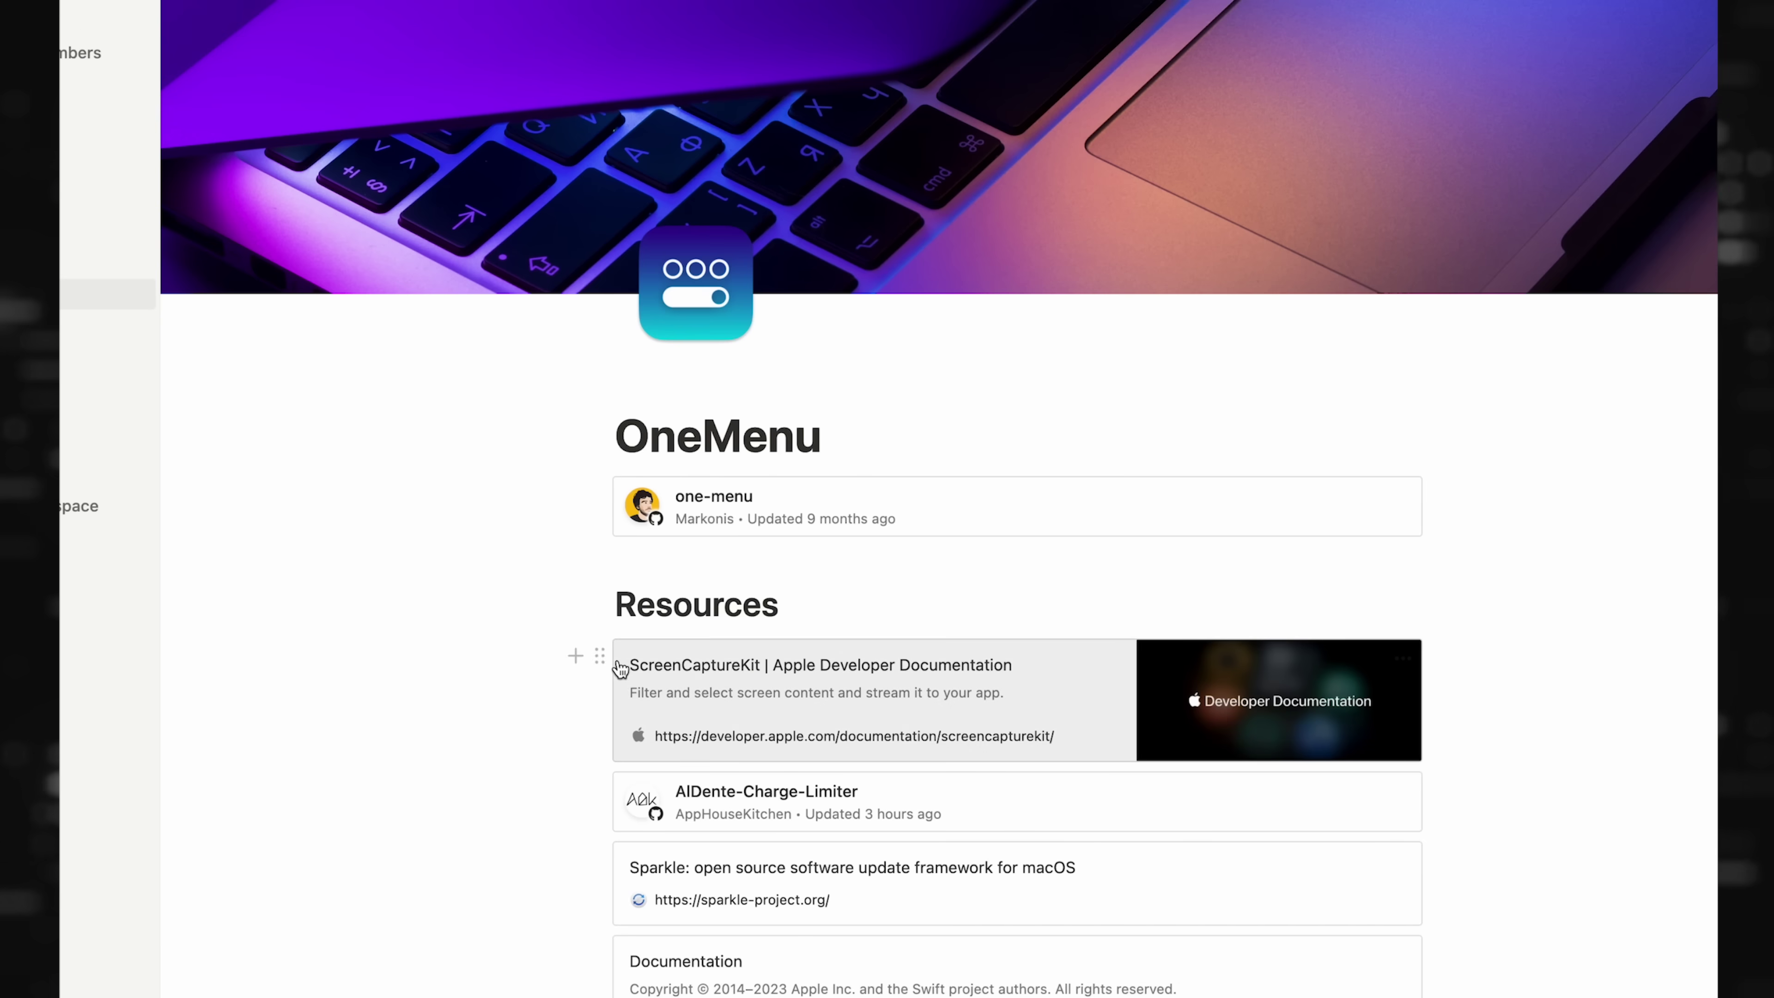
scroll(625, 667, down, 5)
scroll(625, 668, down, 3)
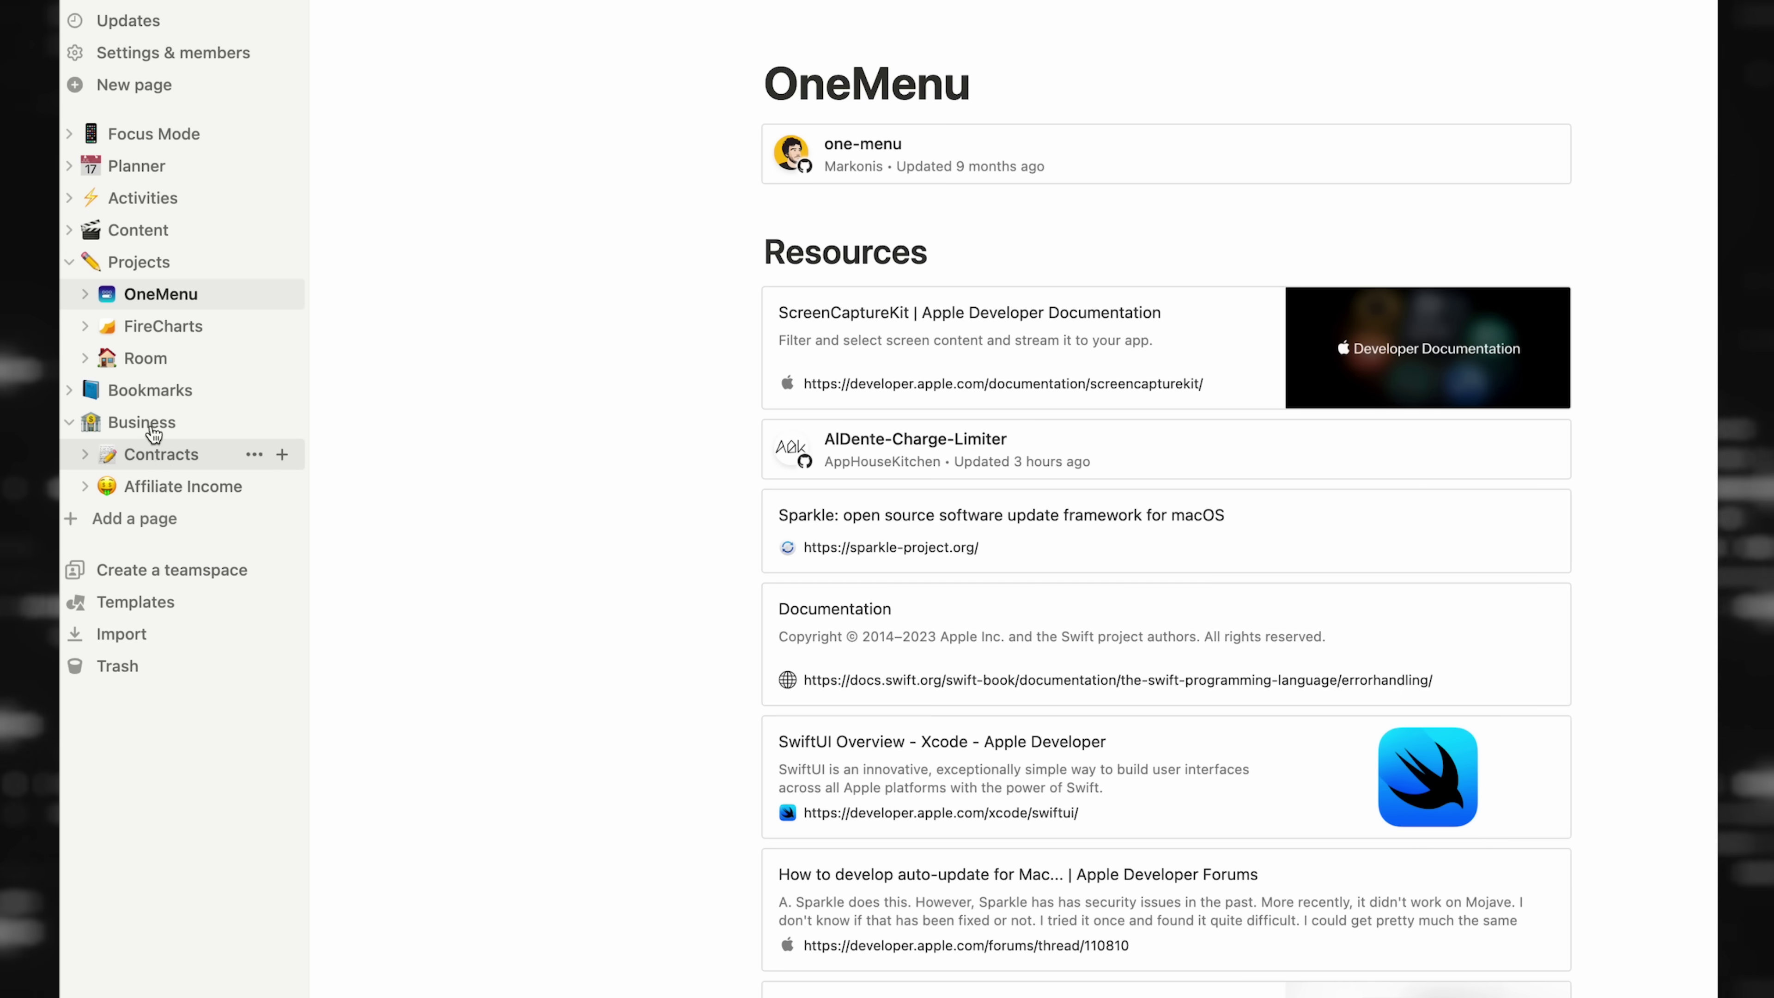
click(70, 230)
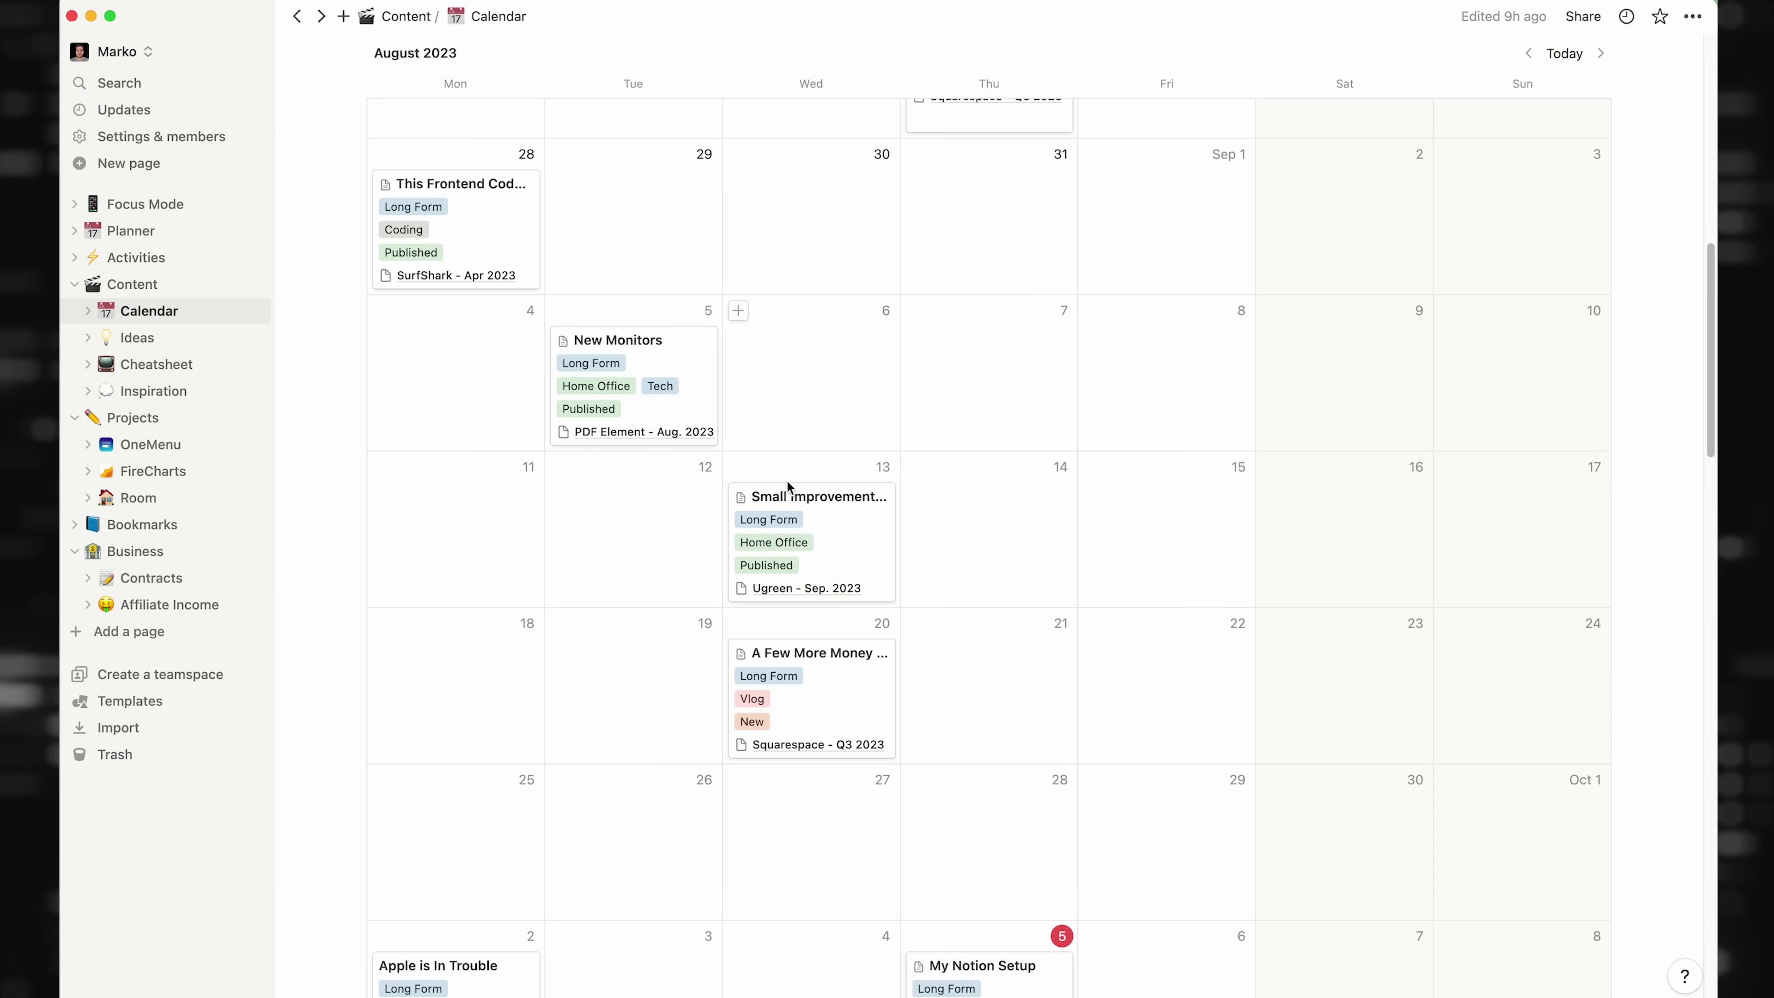
In the September 2023 content calendar, move What Apple Does Best from Sep 11 to Sep 12
scroll(955, 405, down, 10)
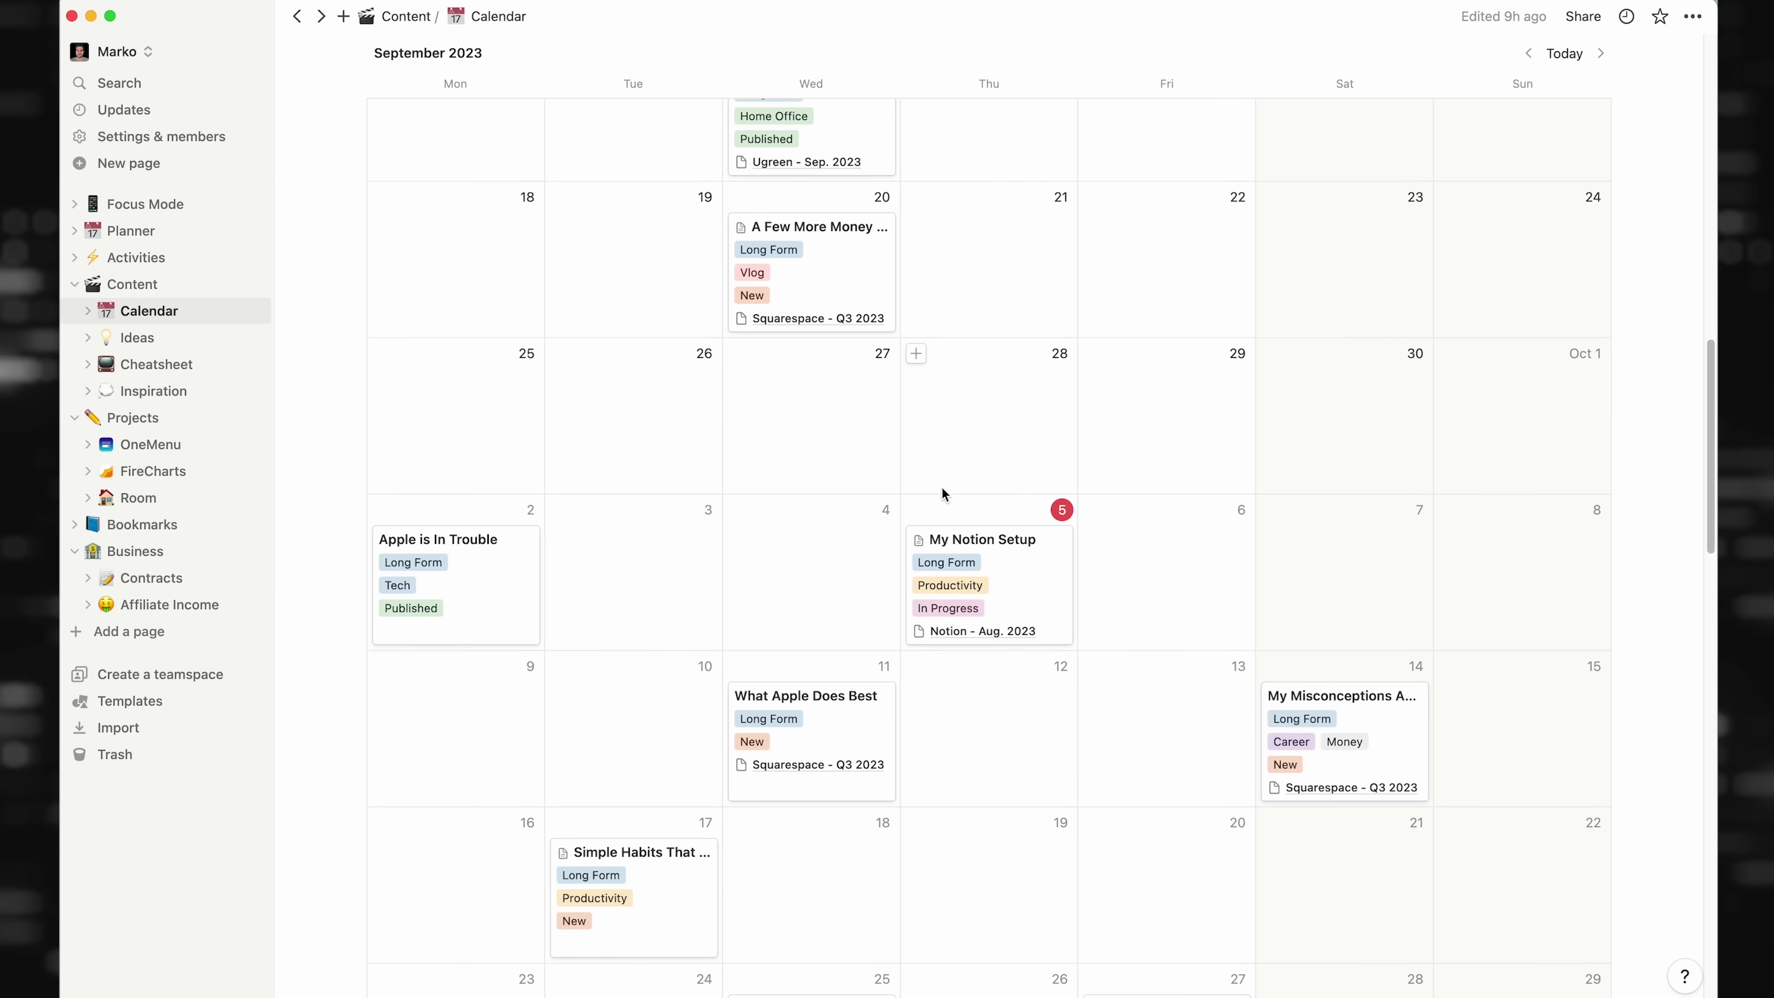
scroll(899, 446, down, 5)
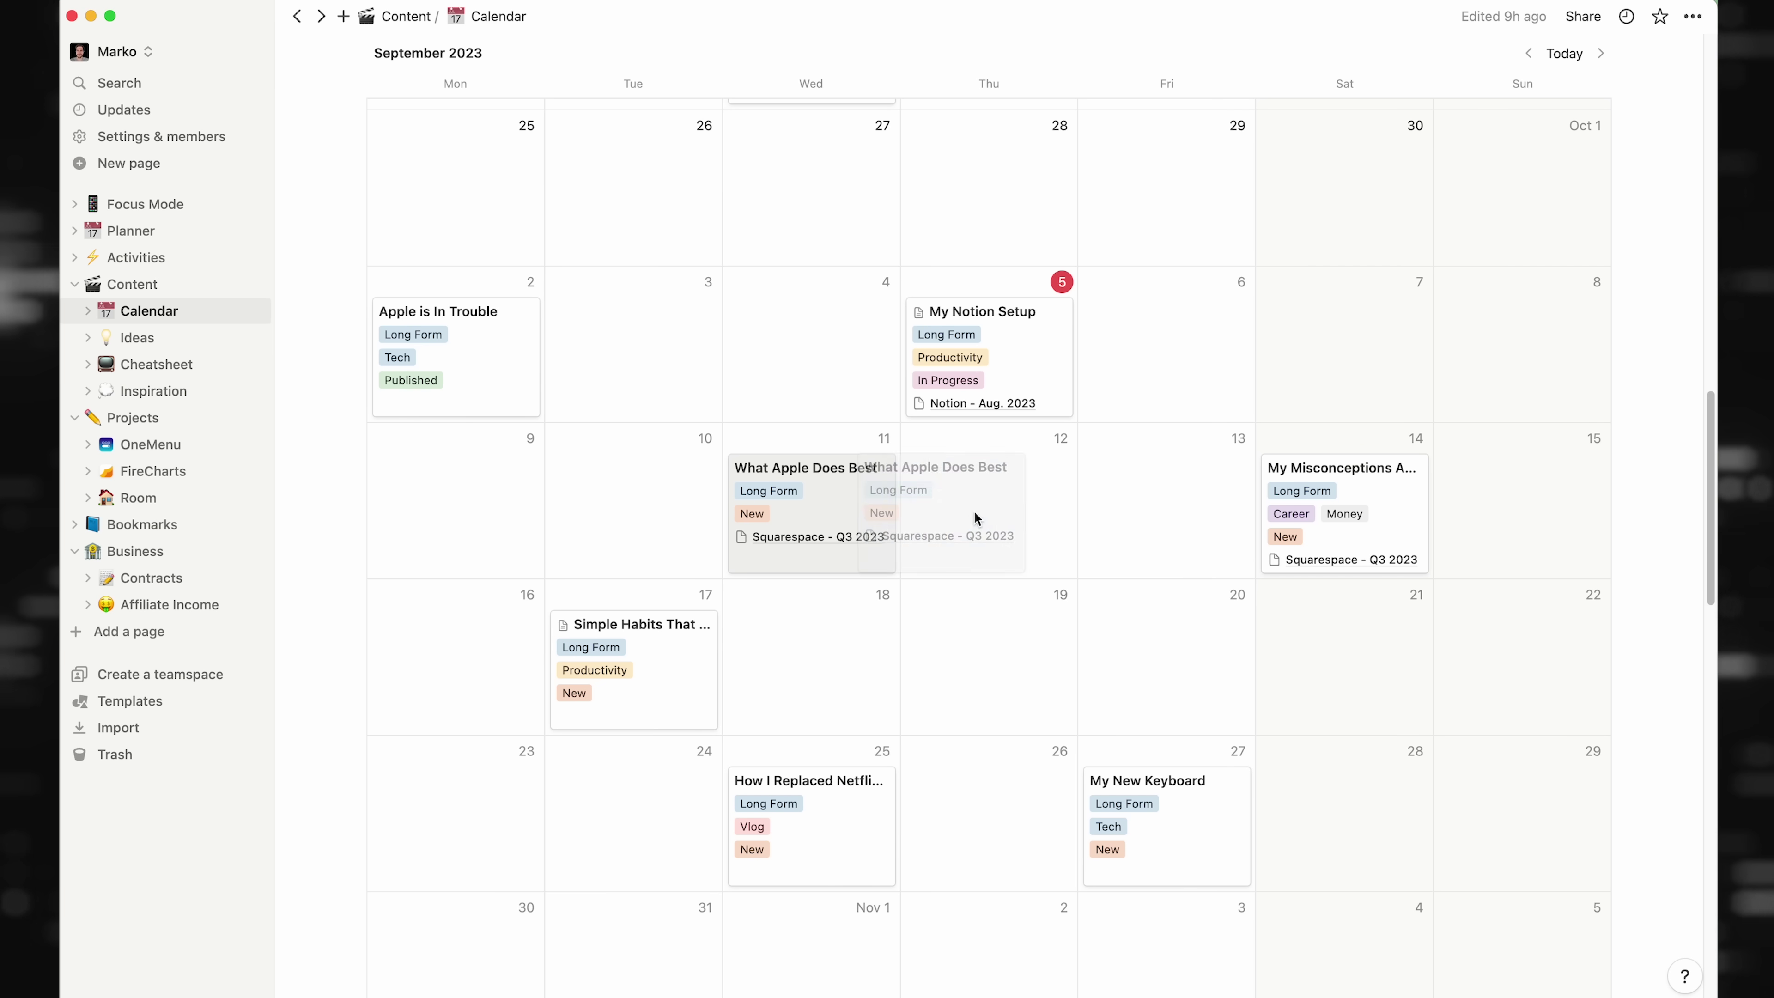
drag(976, 518, 1017, 517)
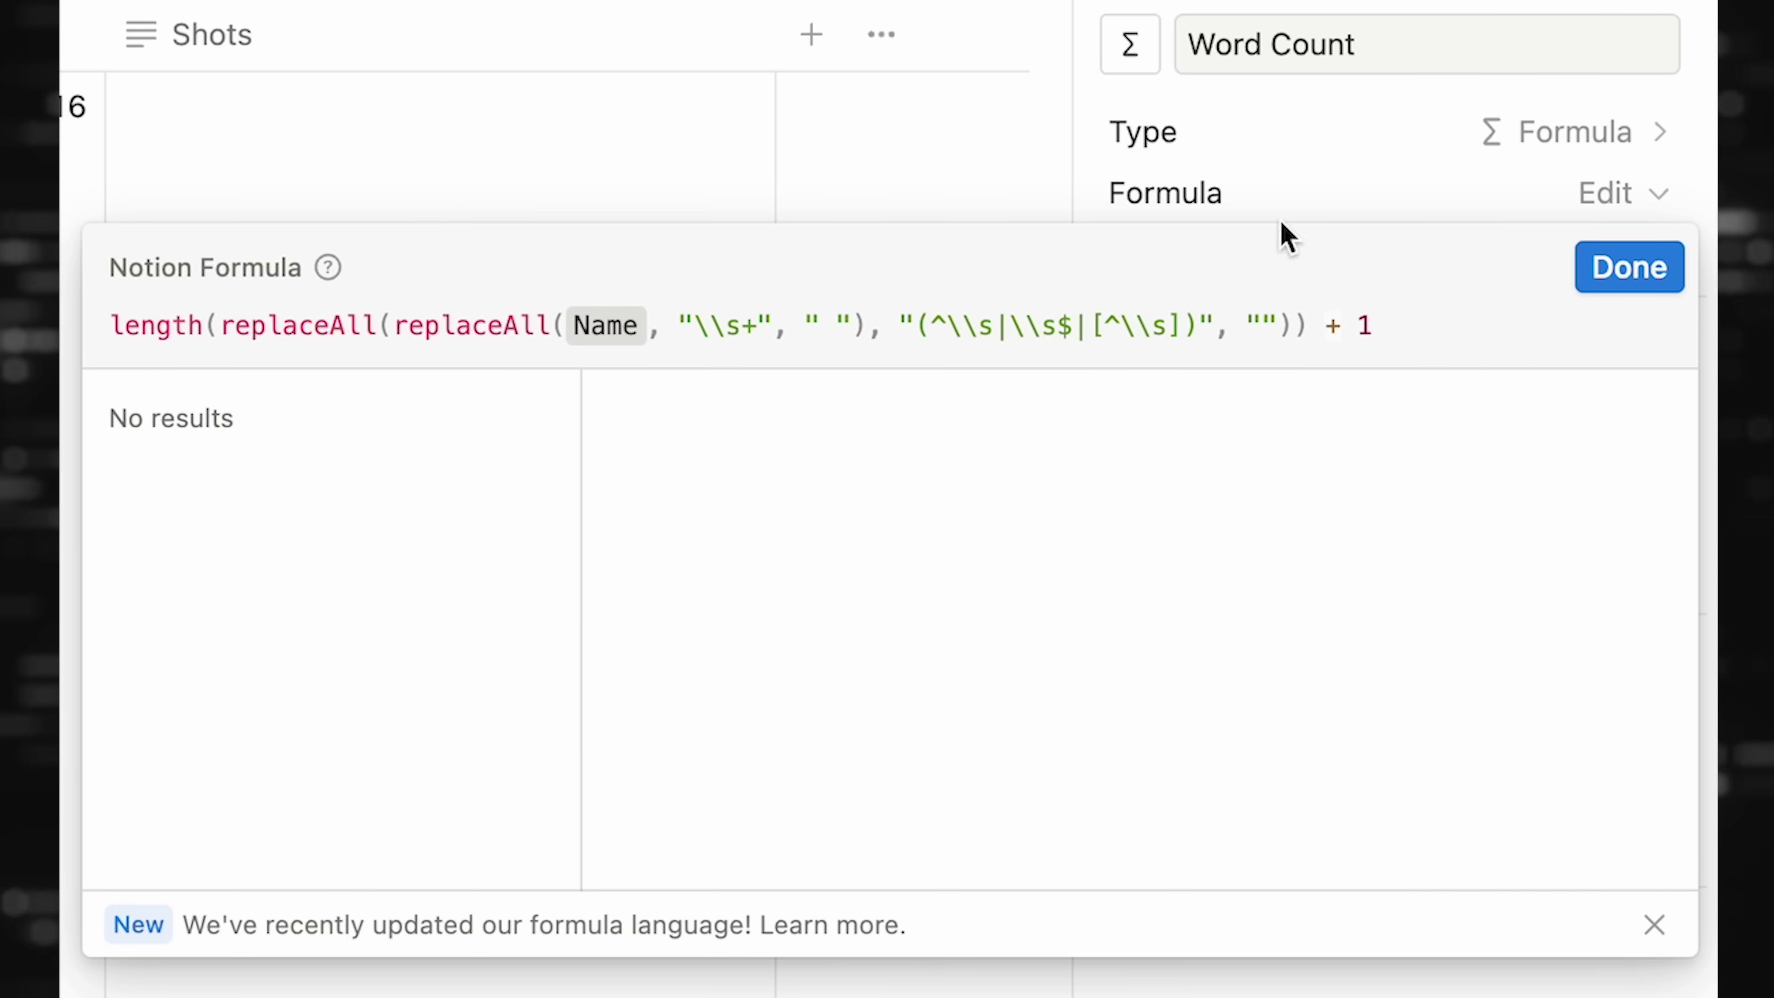
Select the Word Count formula, then scroll through the Script table's per-section word counts
drag(787, 330, 1335, 318)
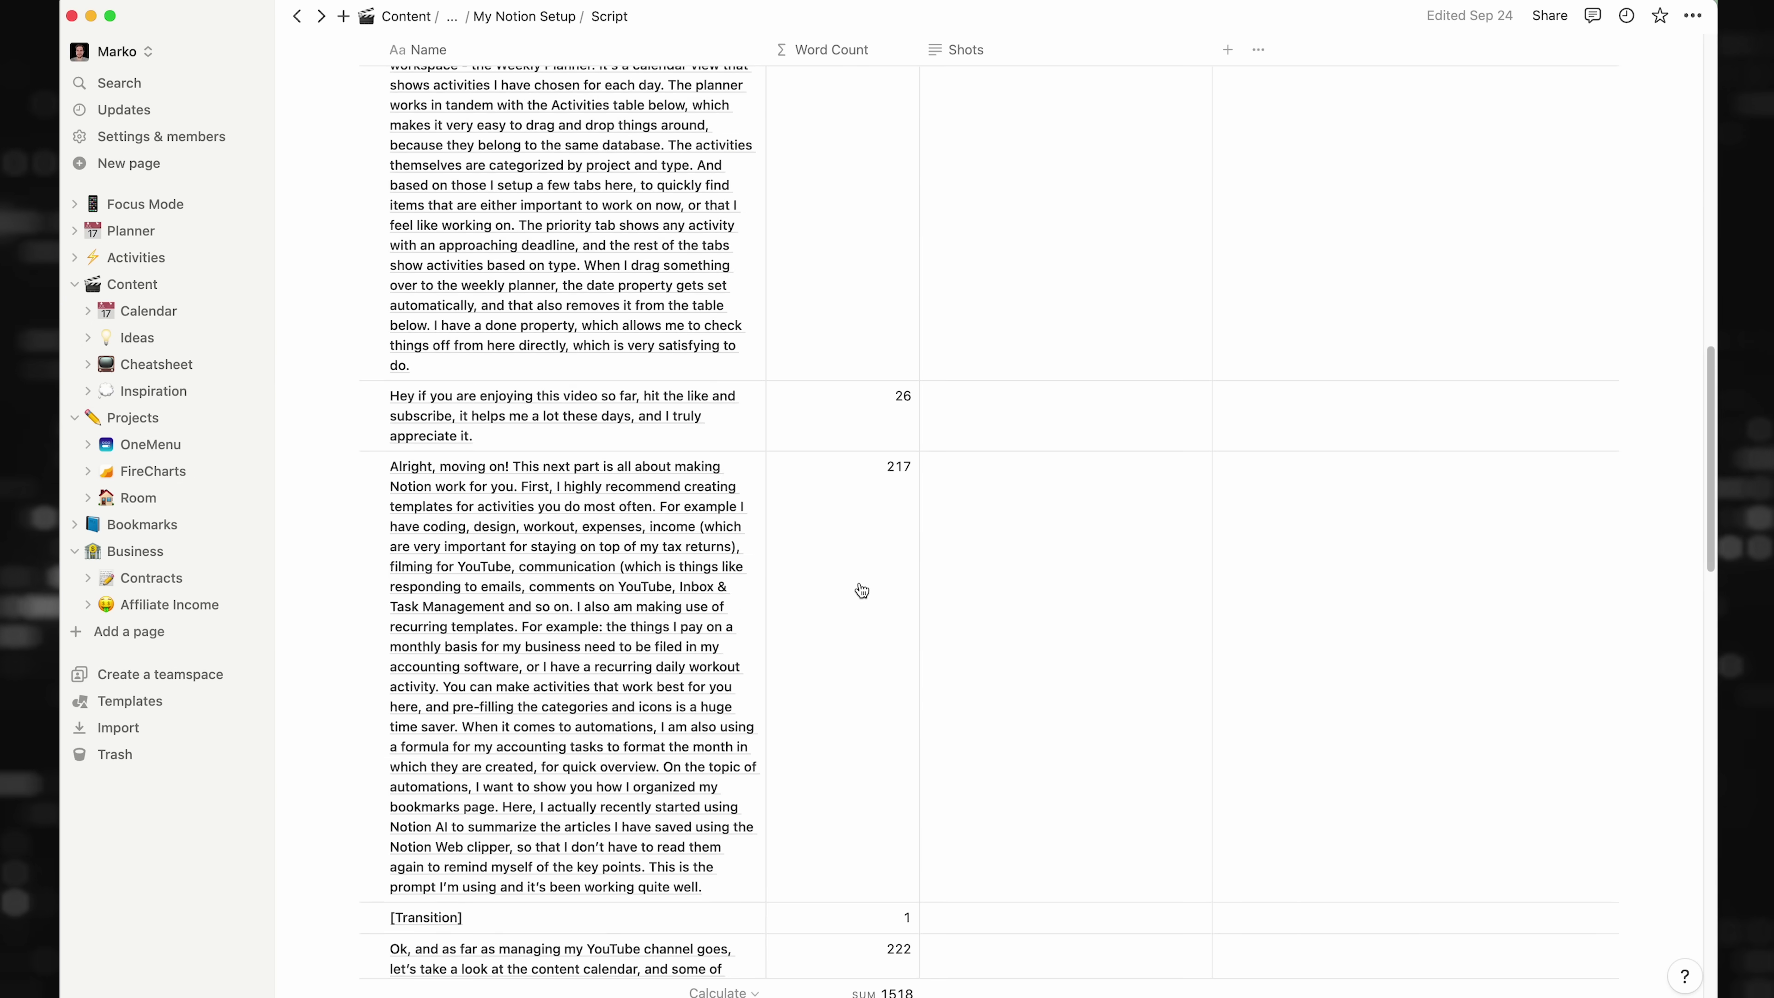
scroll(861, 590, down, 8)
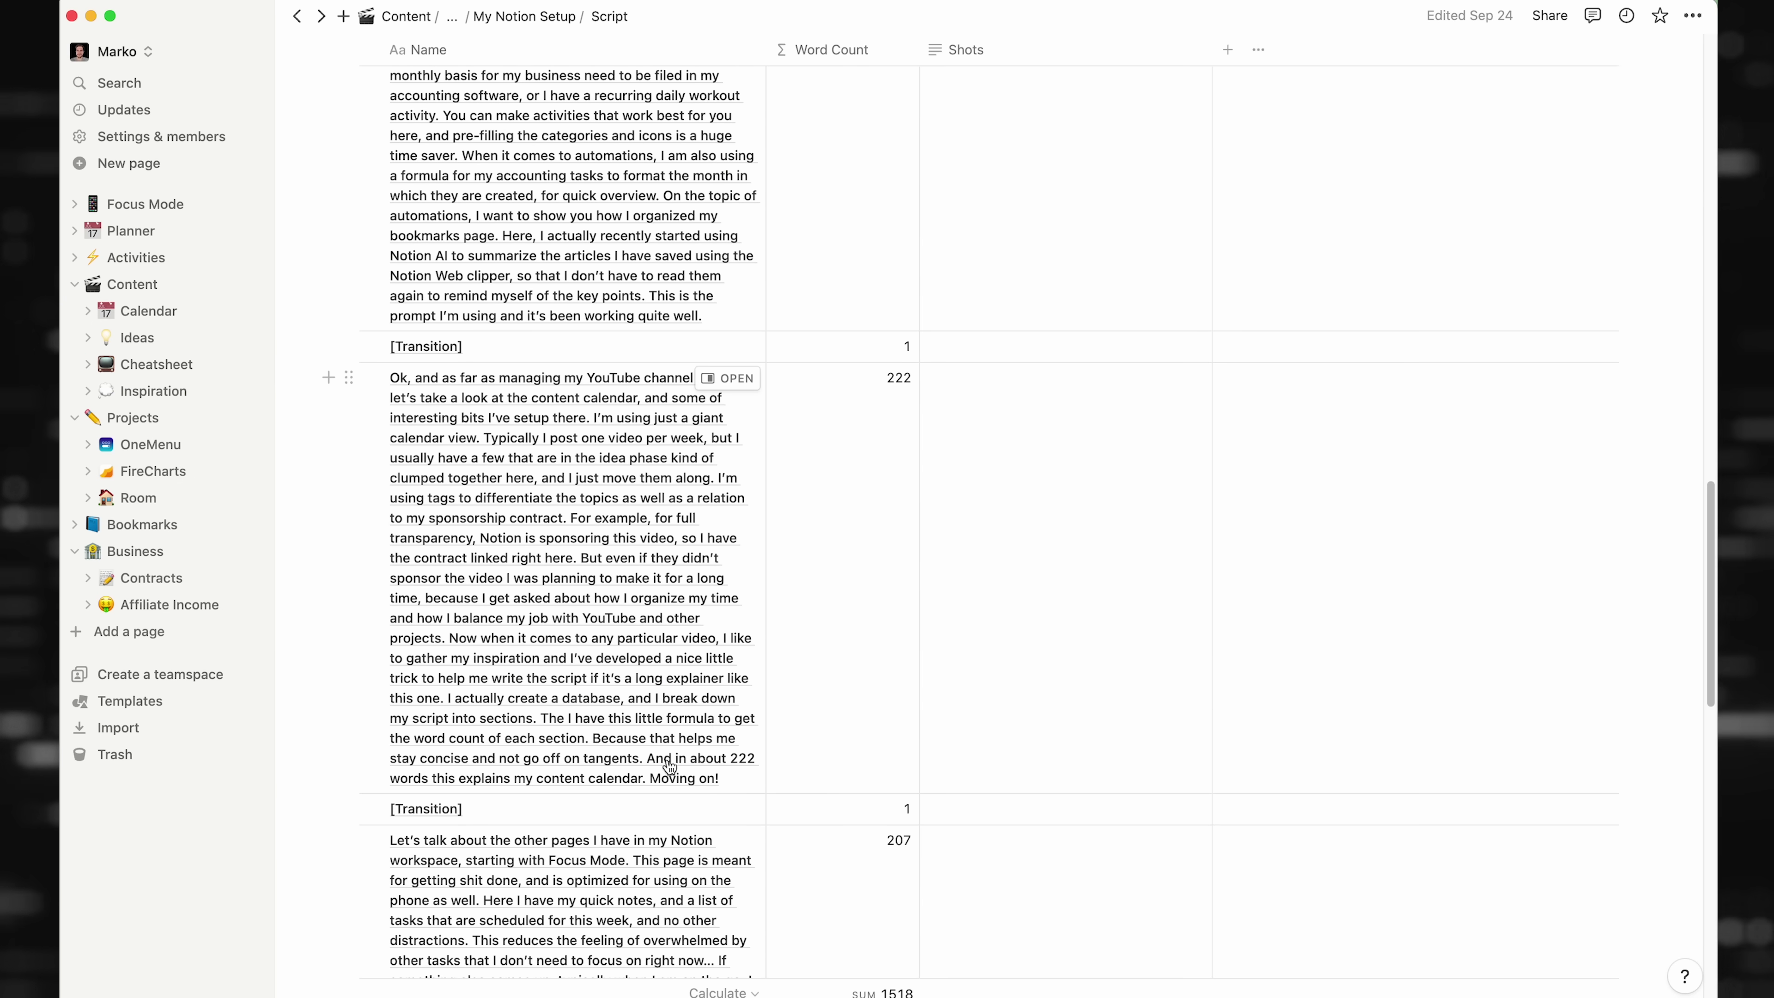
scroll(690, 681, down, 3)
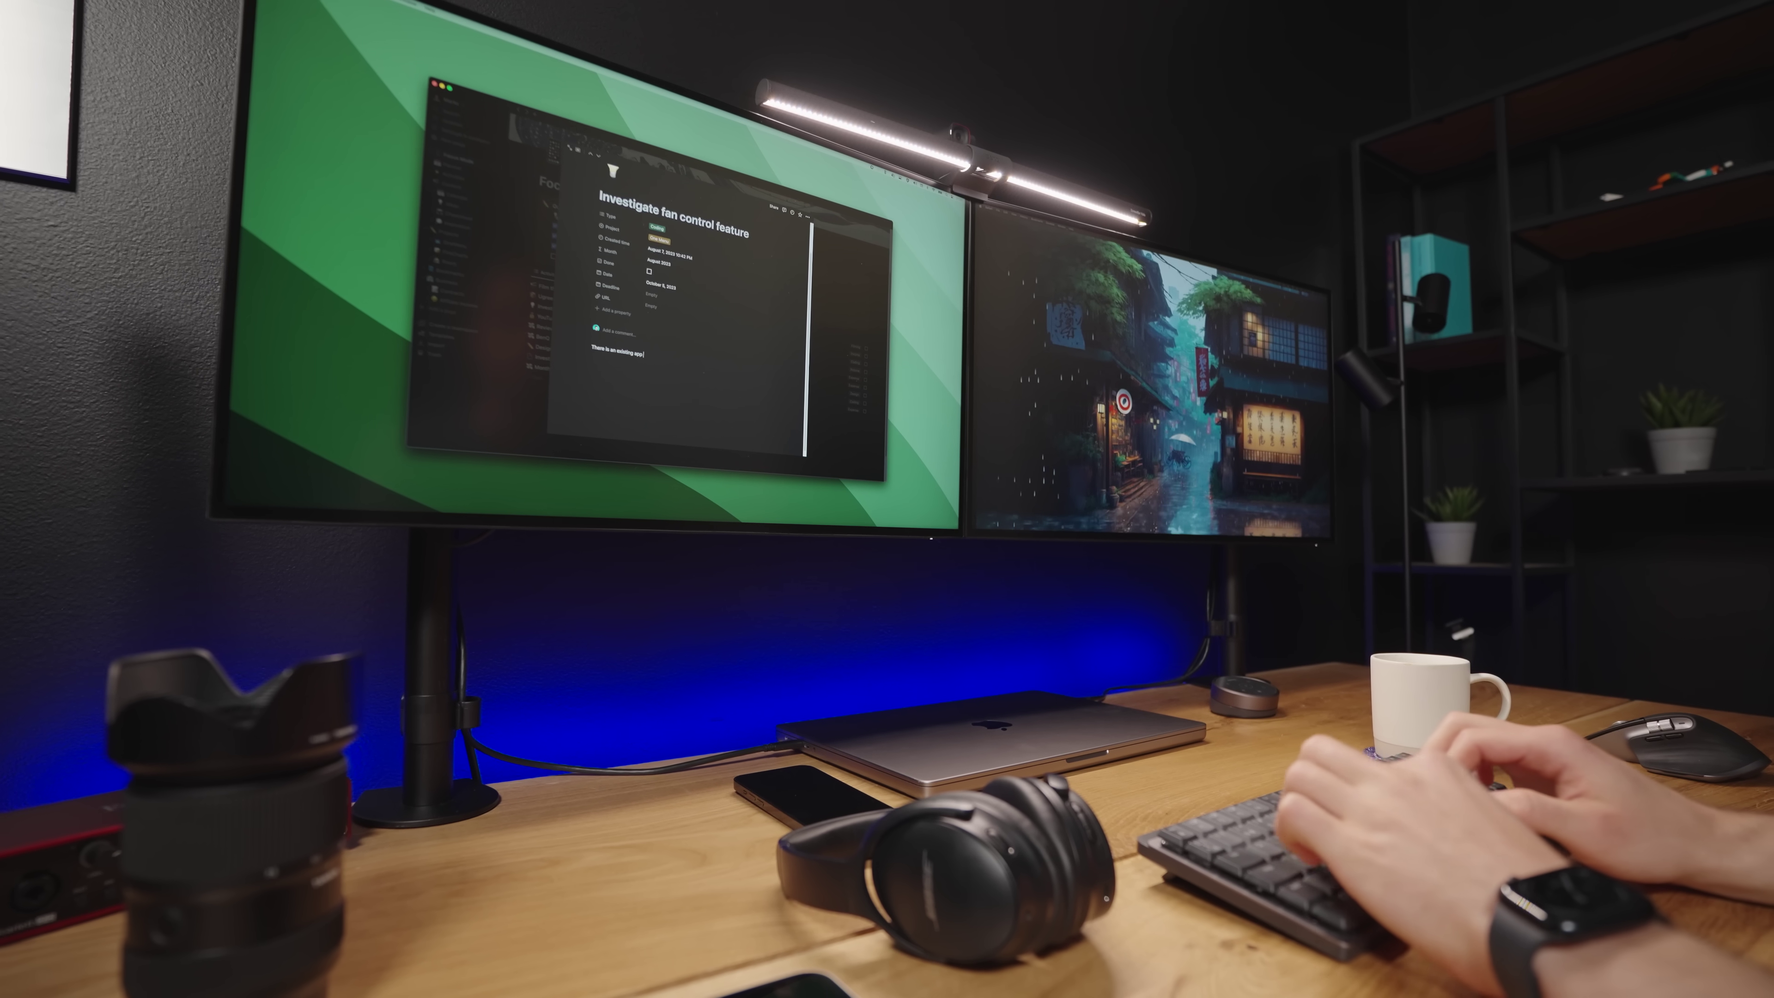
Extend the Investigate fan control feature note with 'called MacFa…' naming the existing app
text(called MacFa)
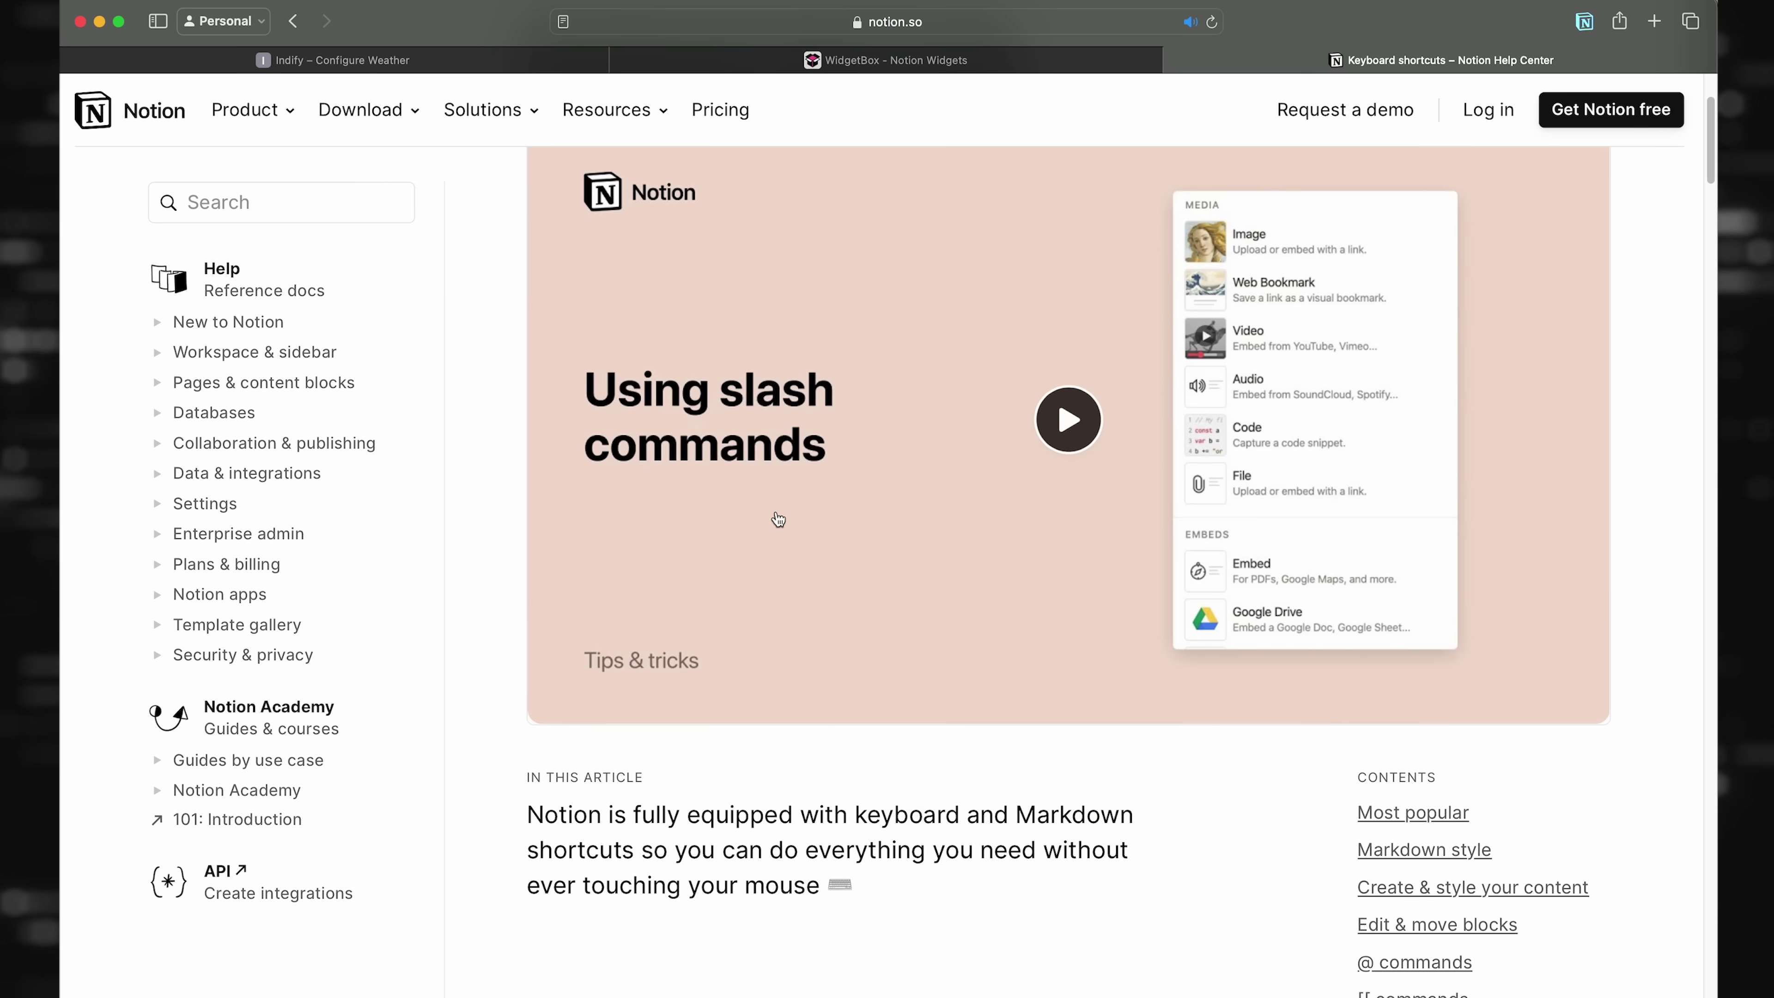
Scroll the Keyboard shortcuts help article down to the Most popular shortcuts list
scroll(778, 518, down, 3)
scroll(1045, 554, down, 10)
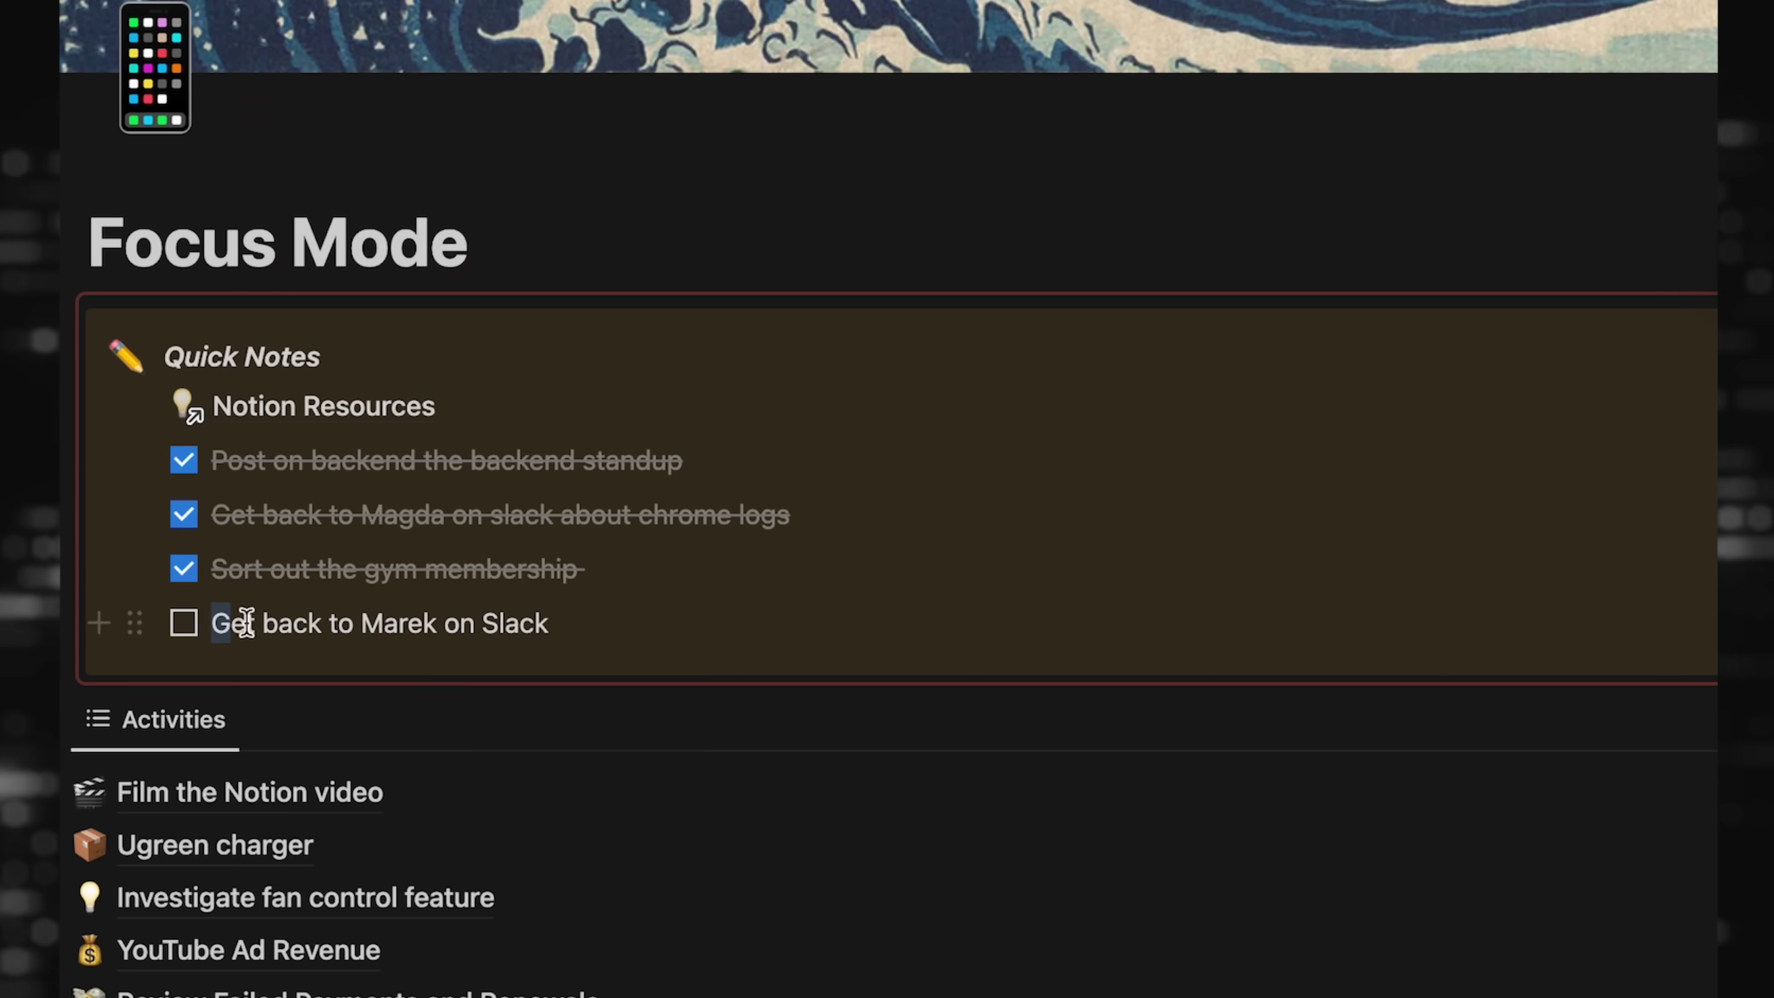
Add a Tomorrow 9:00 AM reminder to the end of the Slack follow-up to-do
drag(245, 622, 637, 624)
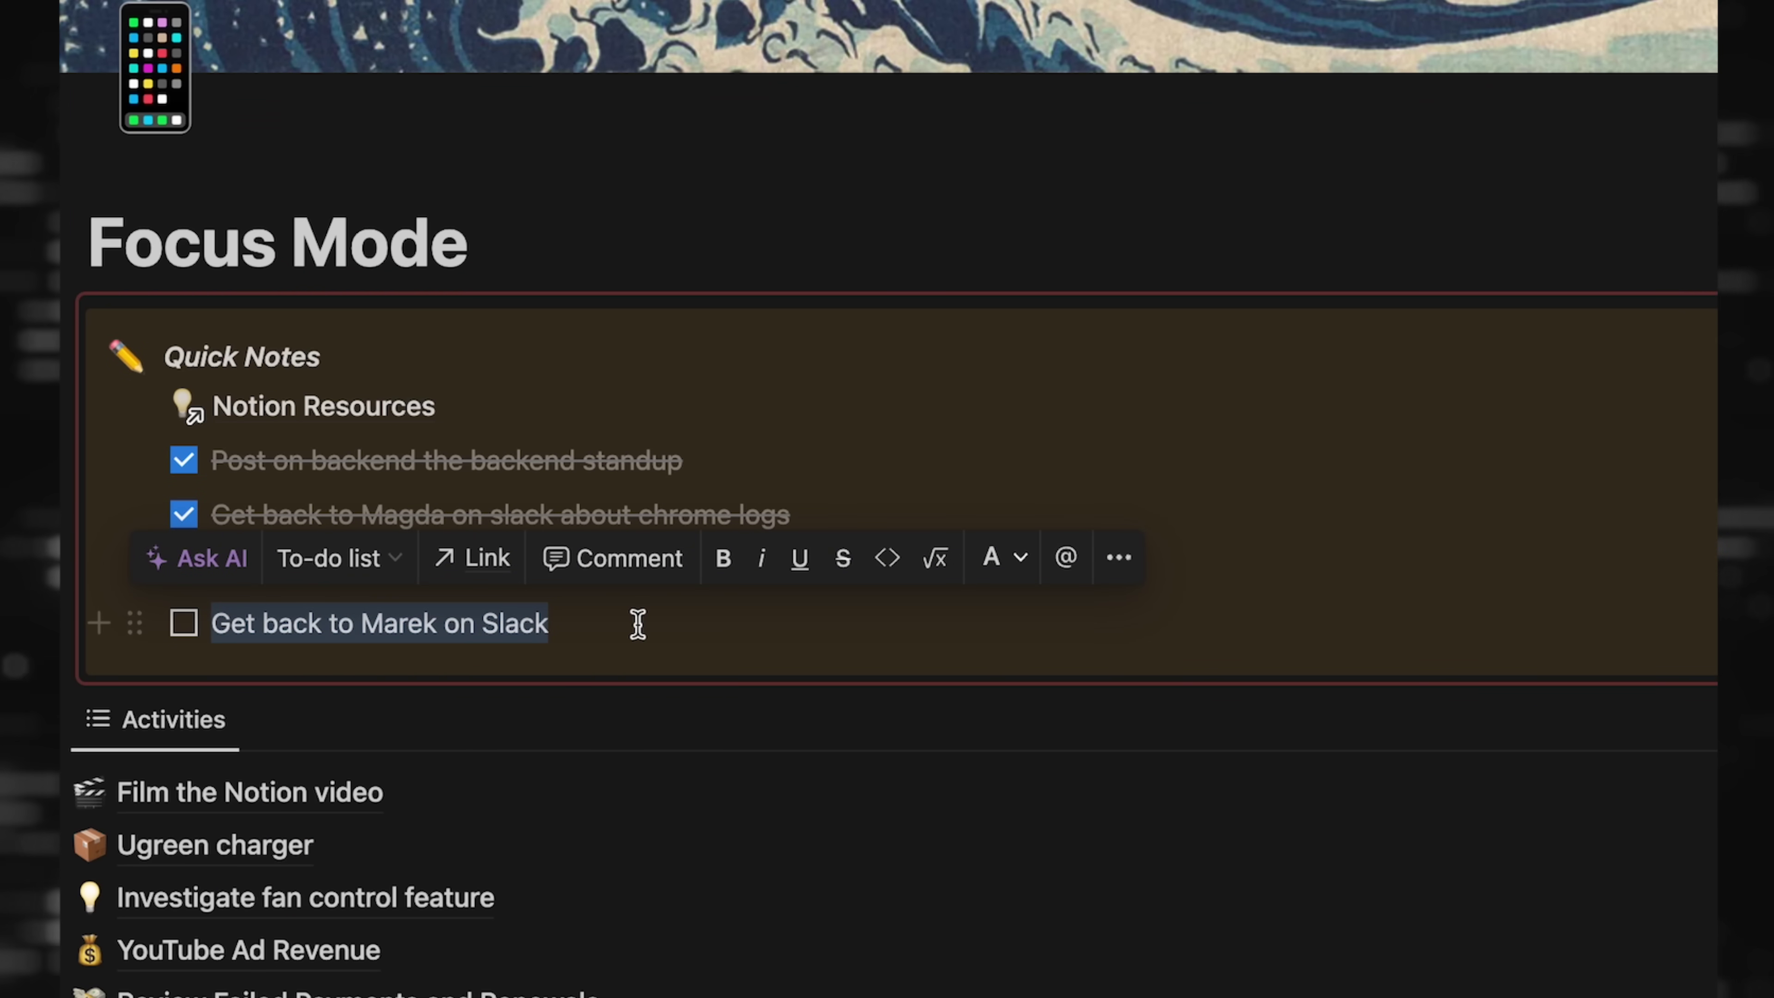
click(637, 624)
text(@remin)
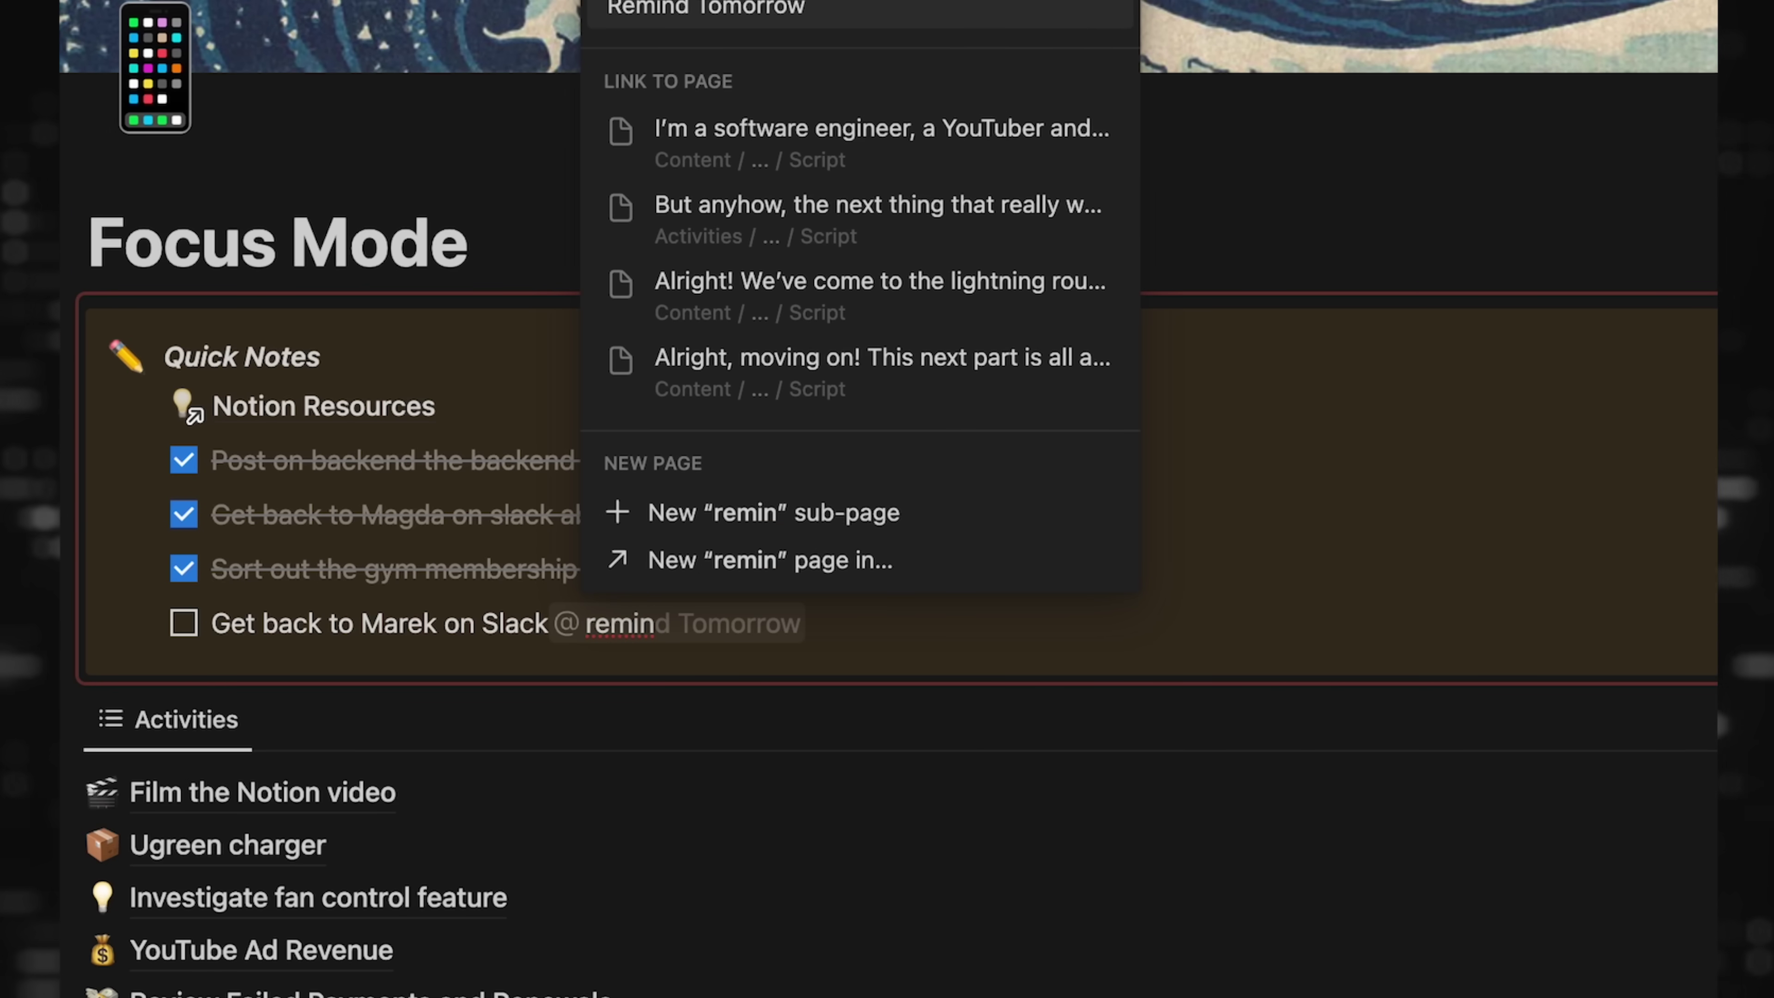
key(Tab)
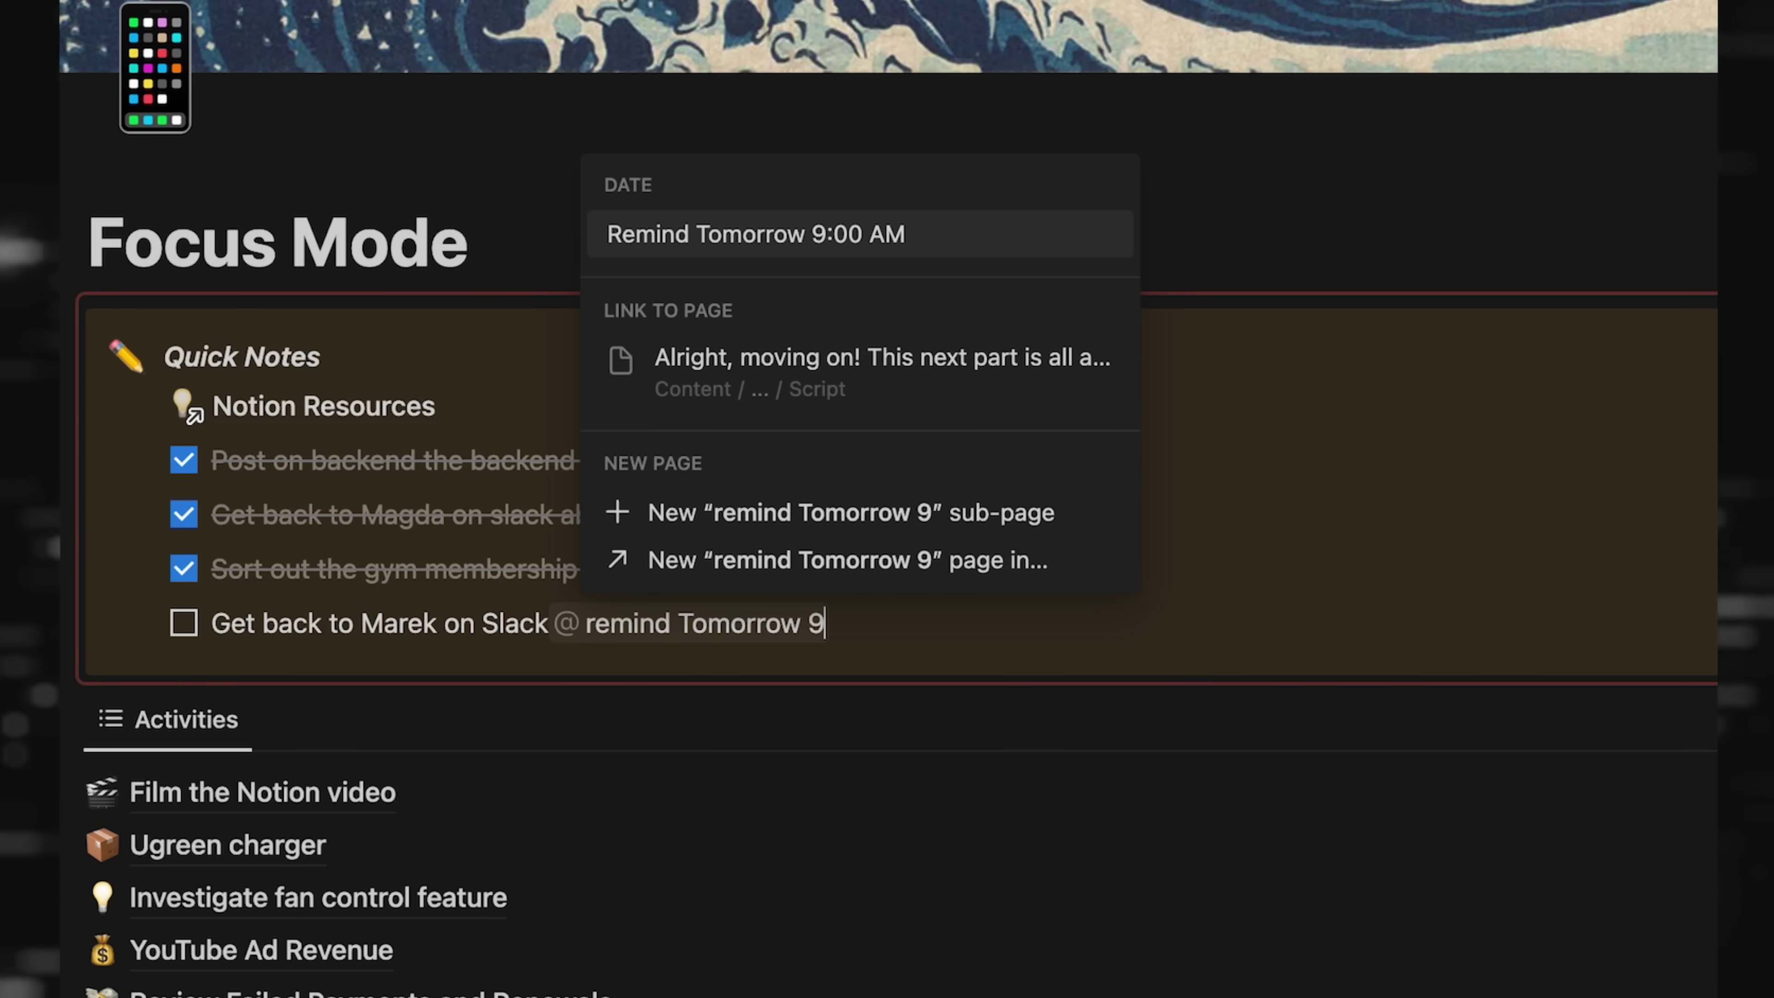
key(Return)
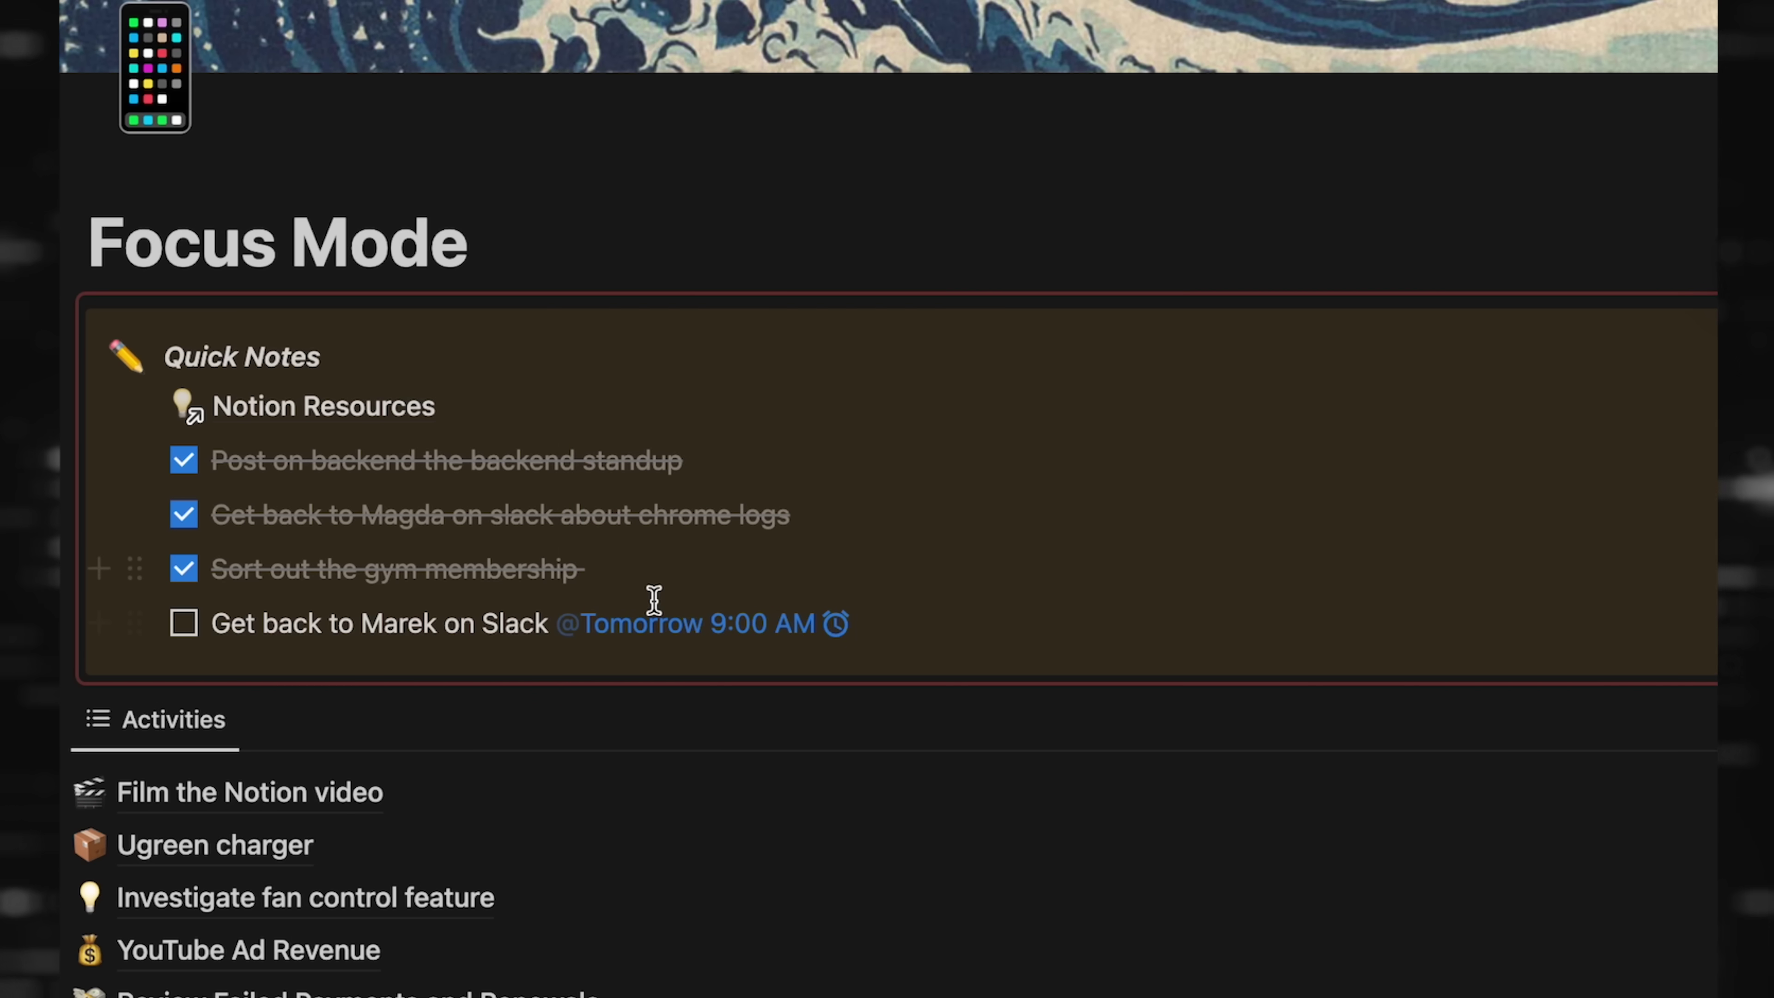
Insert a link to the OneMenu page on a new line below the to-do
key(Return)
text([[Onemenu)
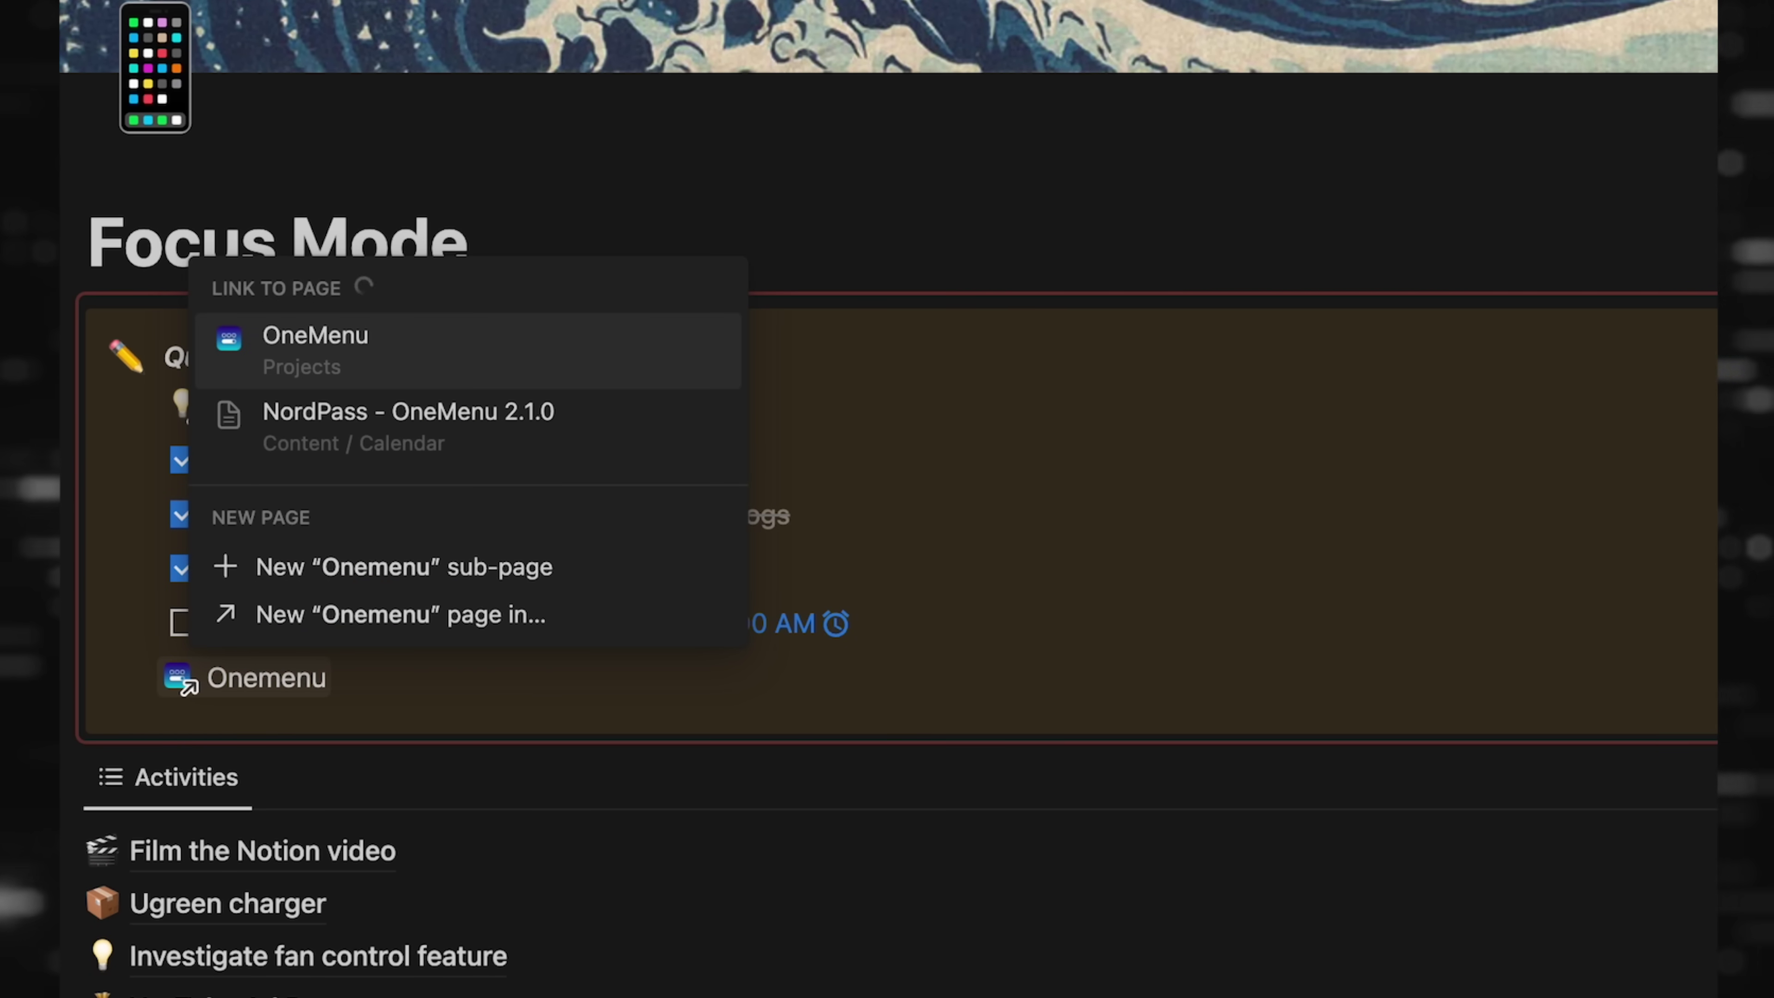
key(Return)
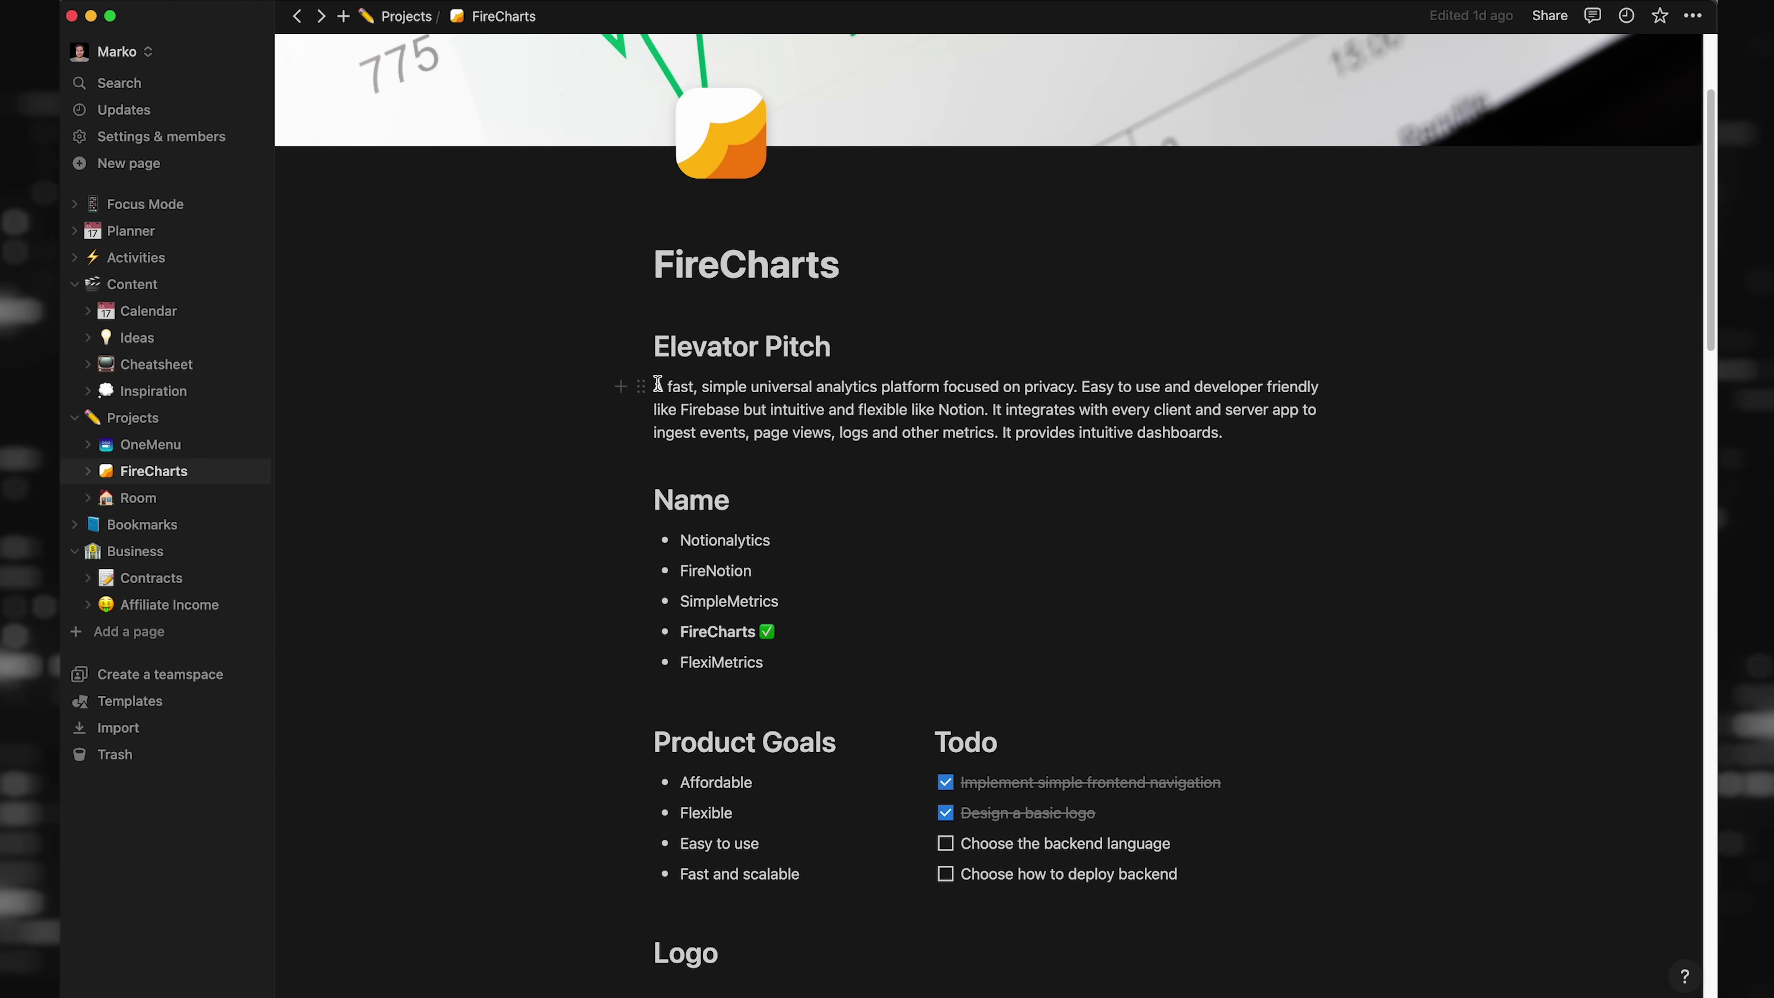
Select the FireCharts Elevator Pitch paragraph and start a Notion AI prompt beginning 'Come'
drag(658, 387, 1262, 432)
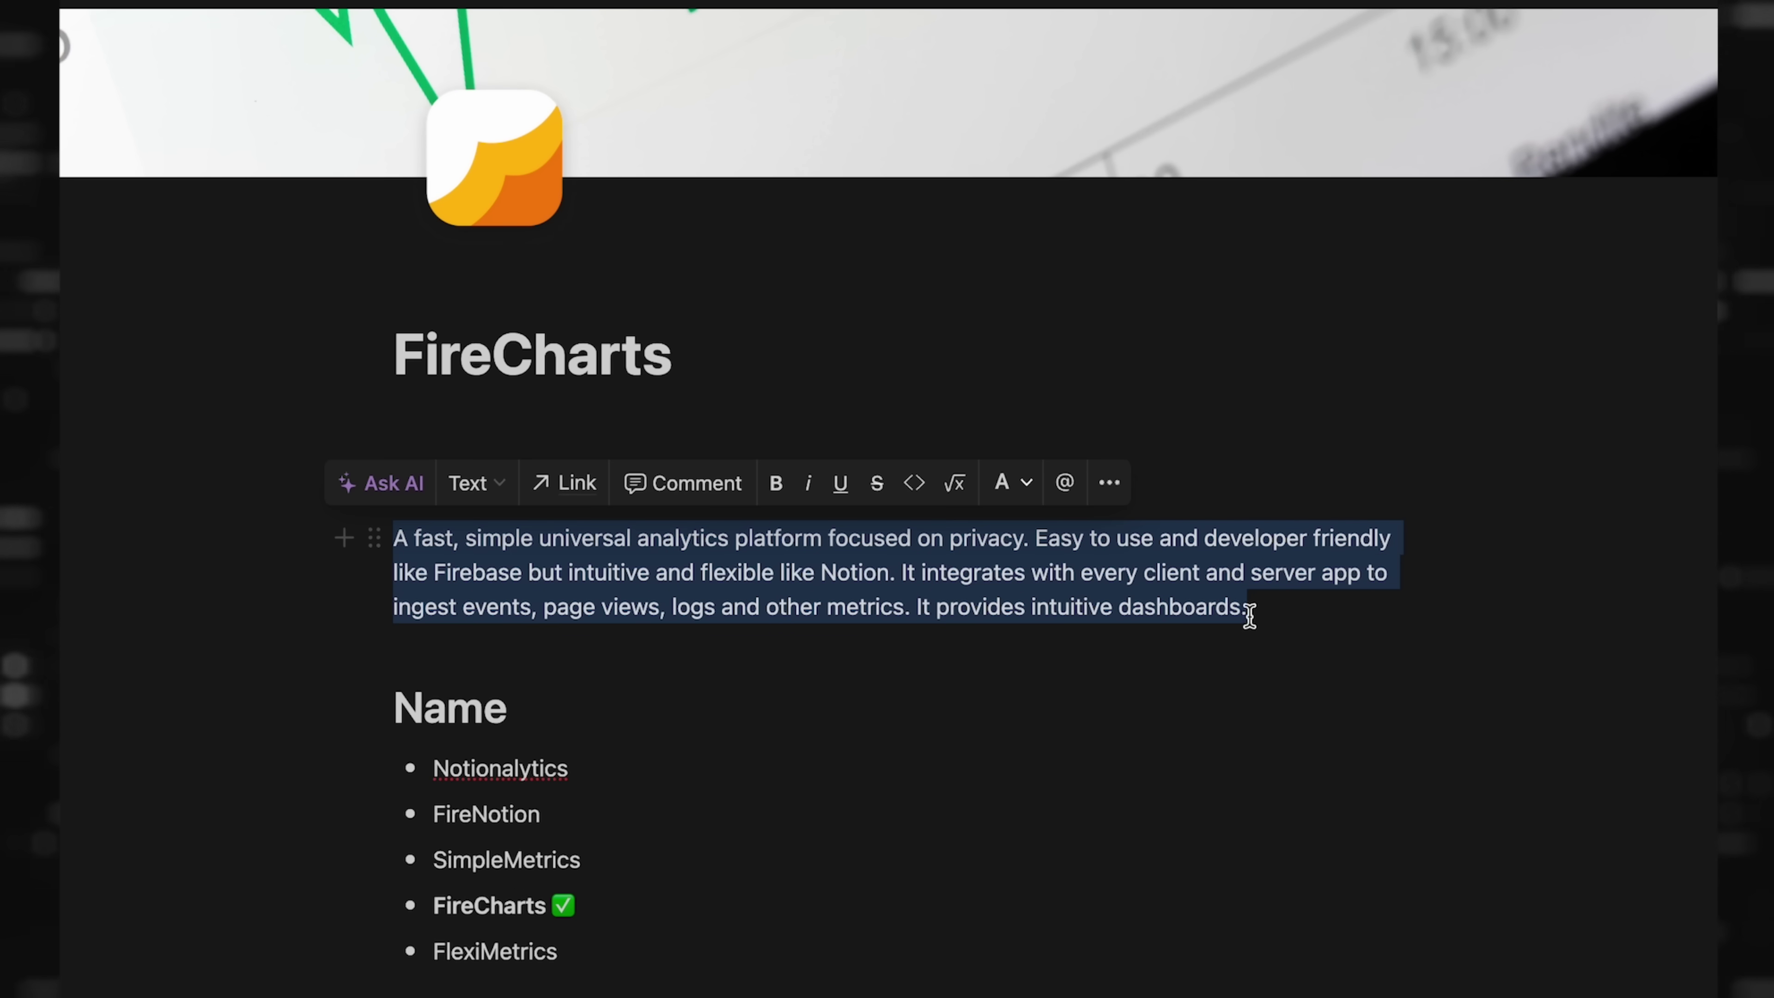
click(386, 500)
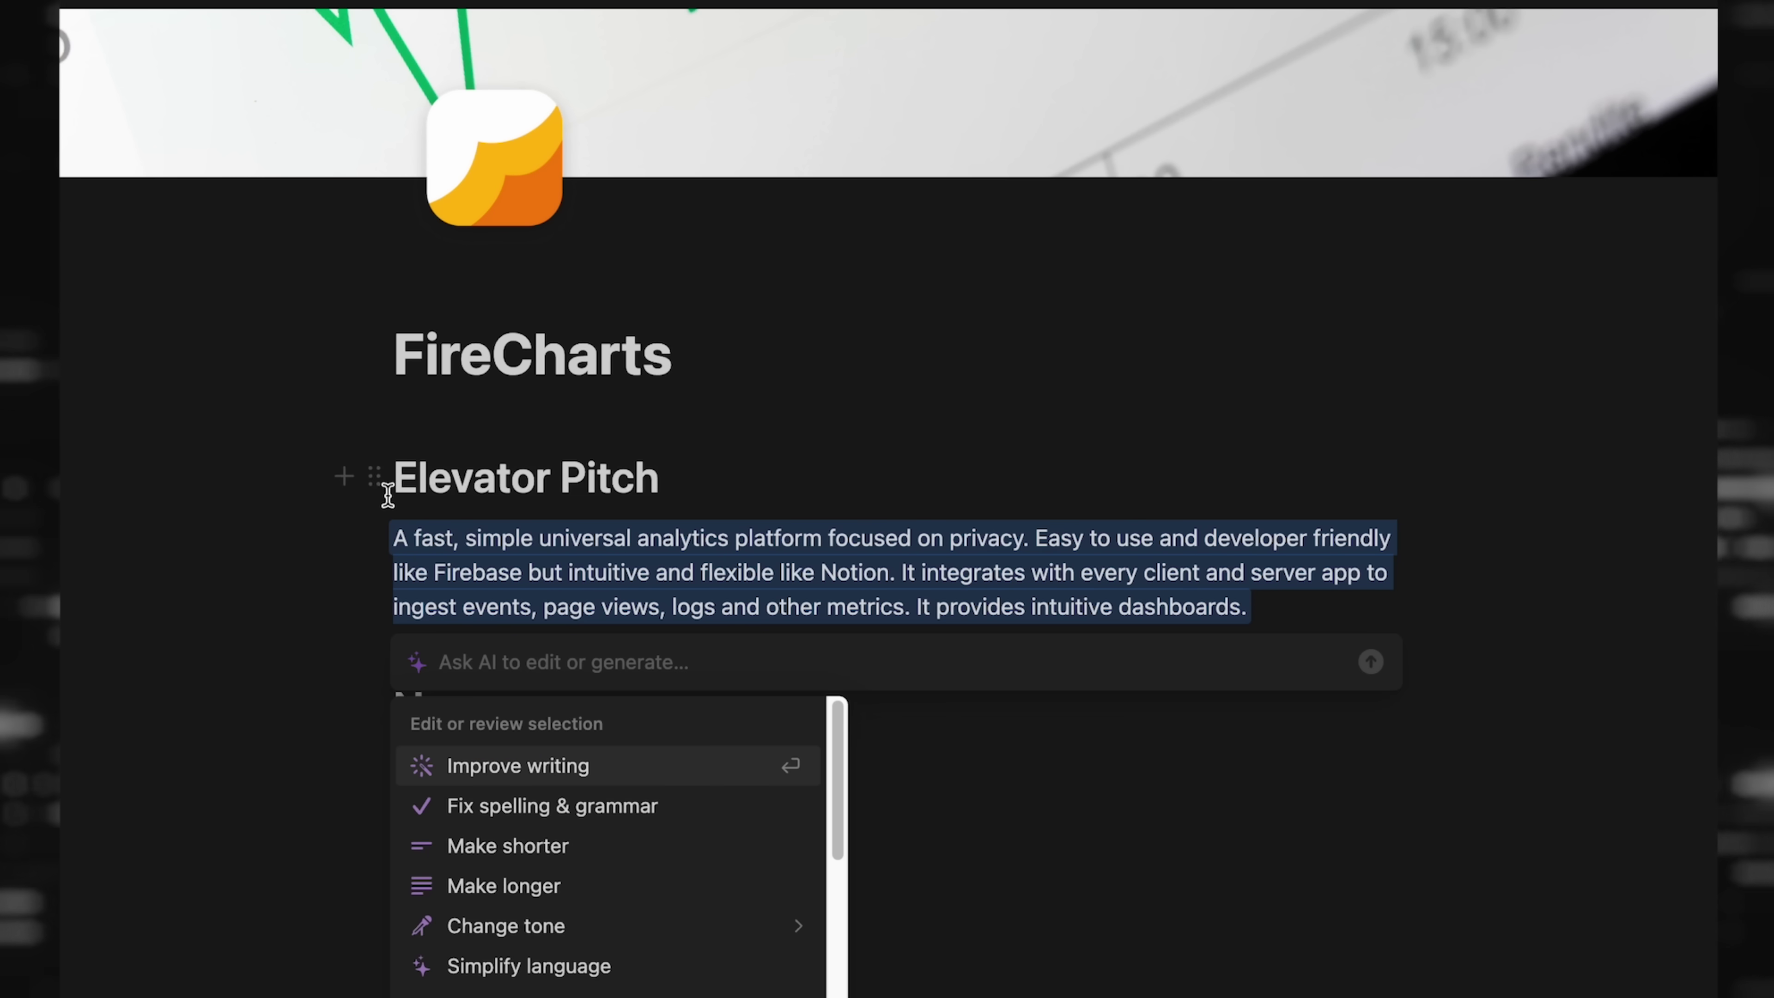
text(Come)
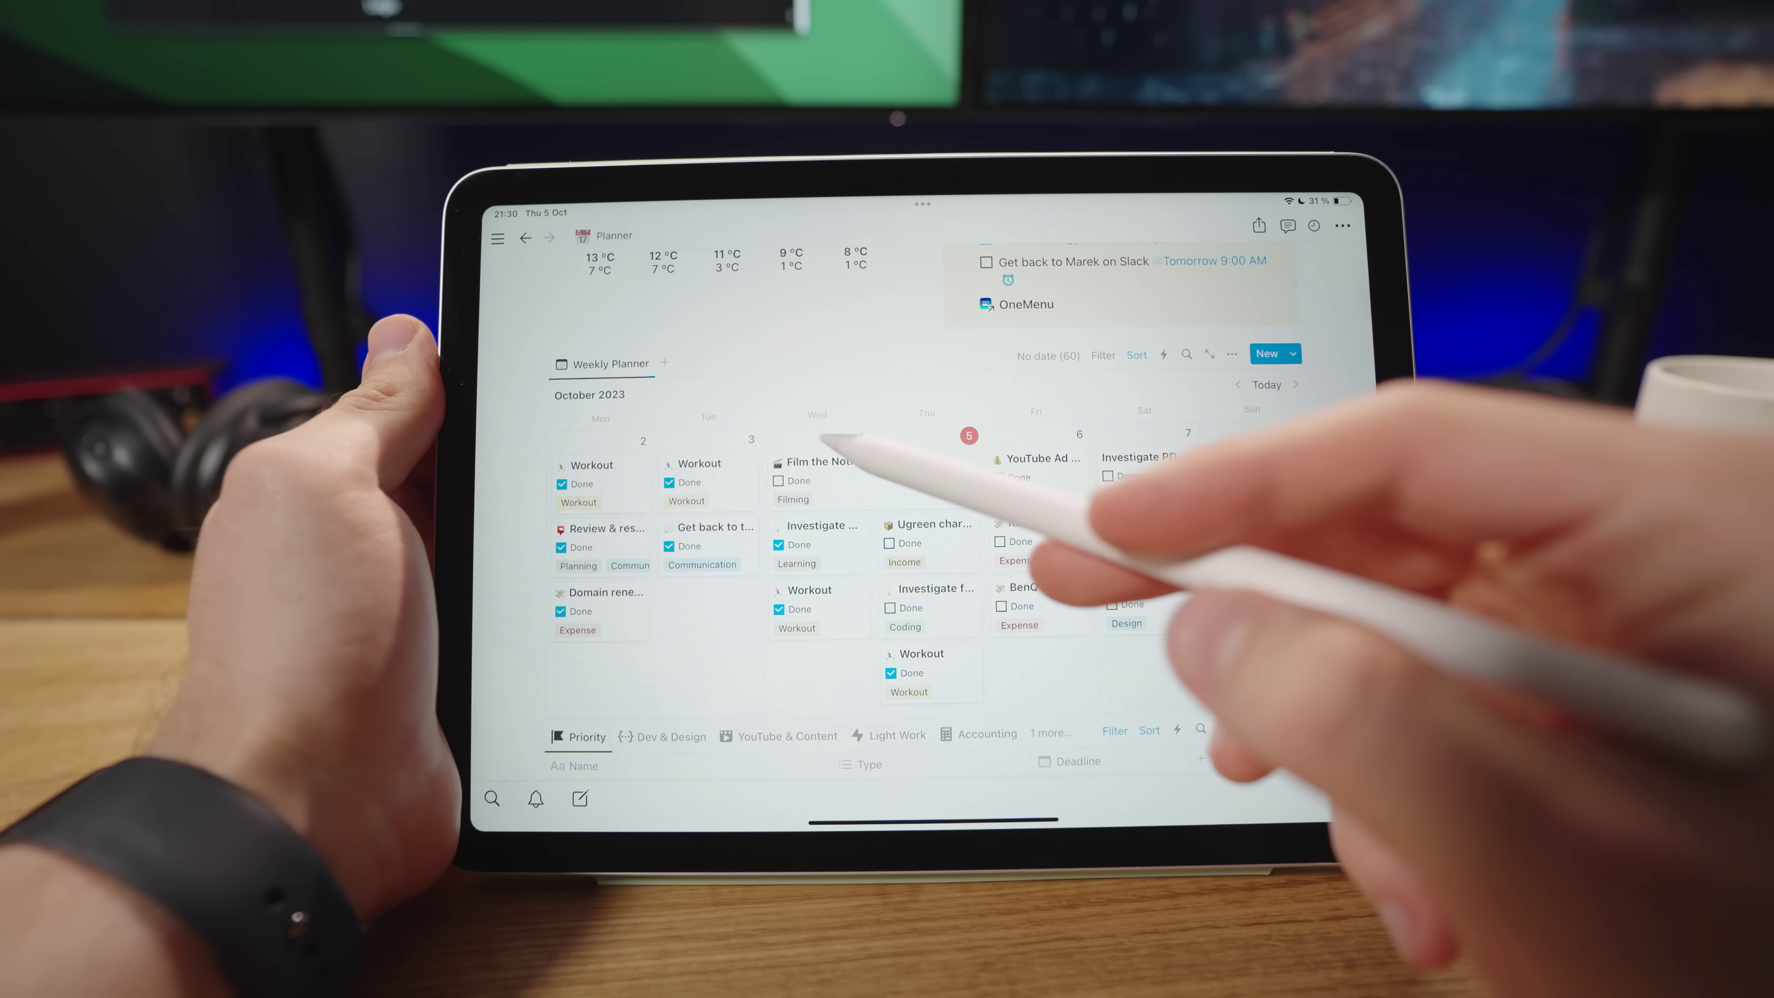
Check off the Film the Notion video card as done, then review the Priority task list below
click(779, 504)
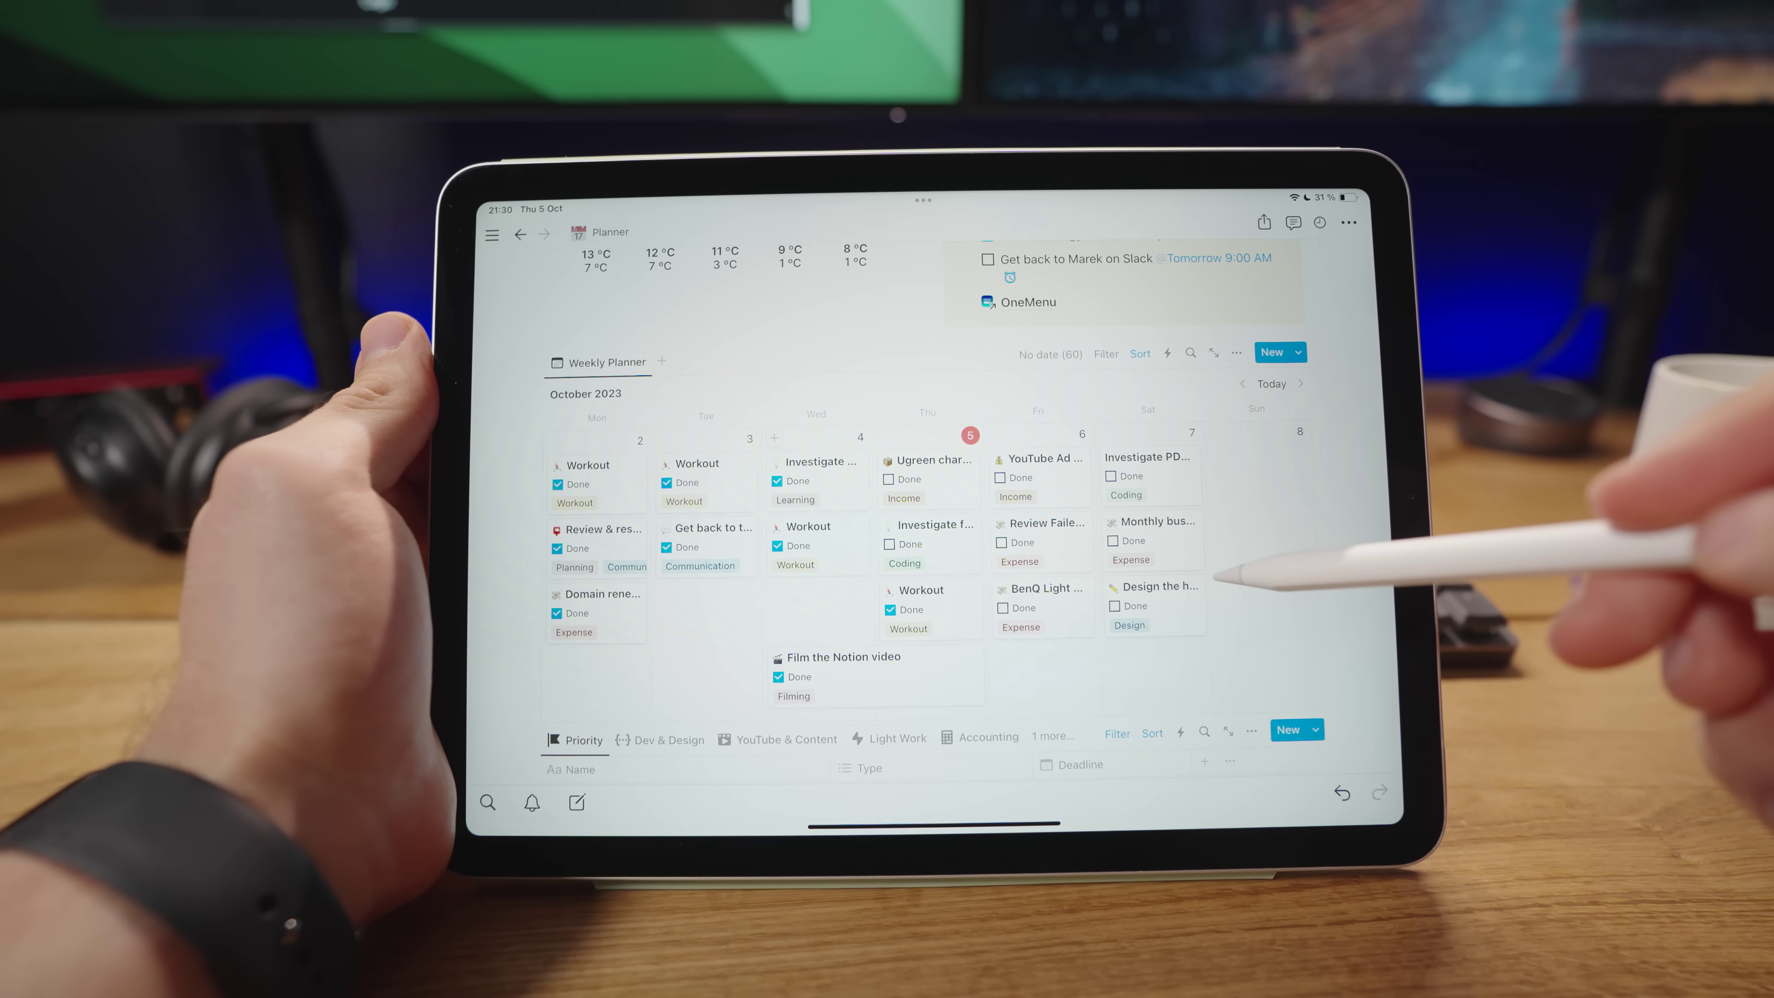
scroll(1222, 538, down, 3)
scroll(1247, 537, down, 3)
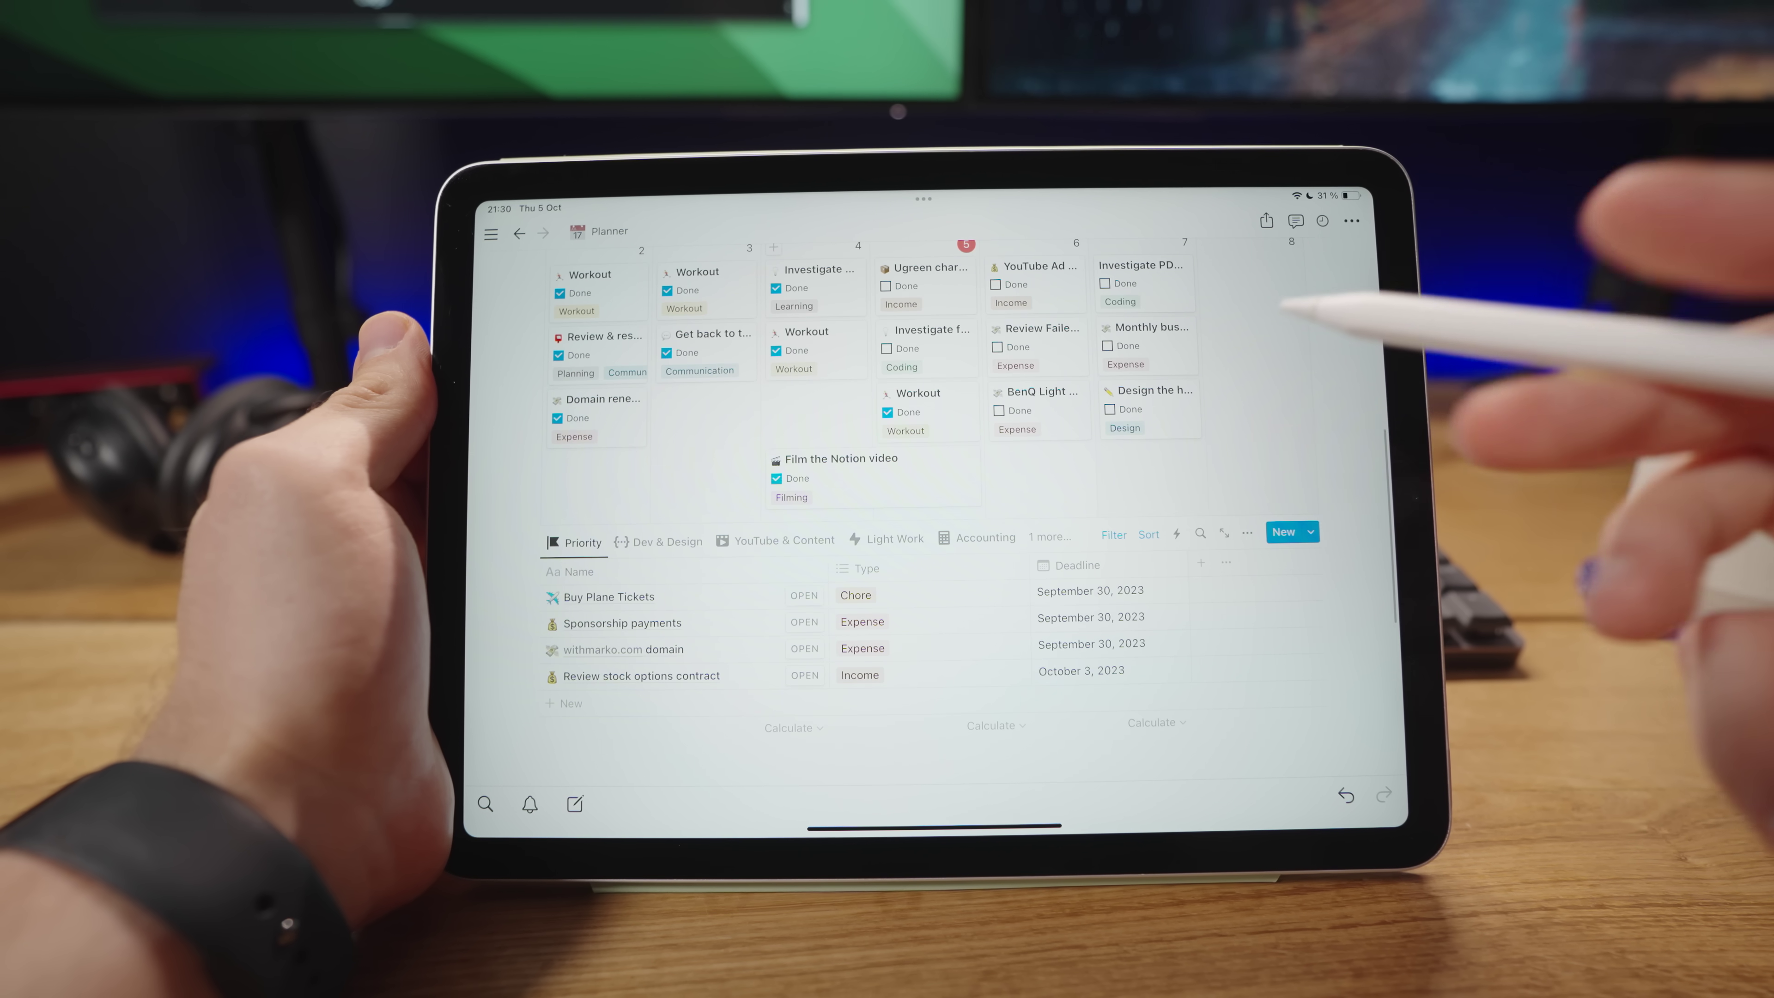